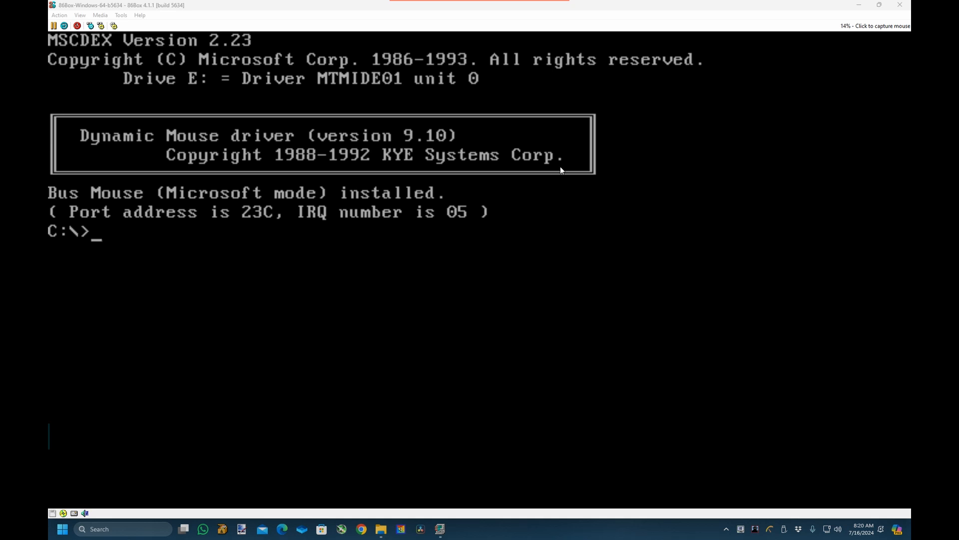
Load the PARADOX 9.iso image from the os-iso\temp1 folder on drive K: into the virtual CD-ROM drive
{"action": "left_click", "coordinate": [100, 16]}
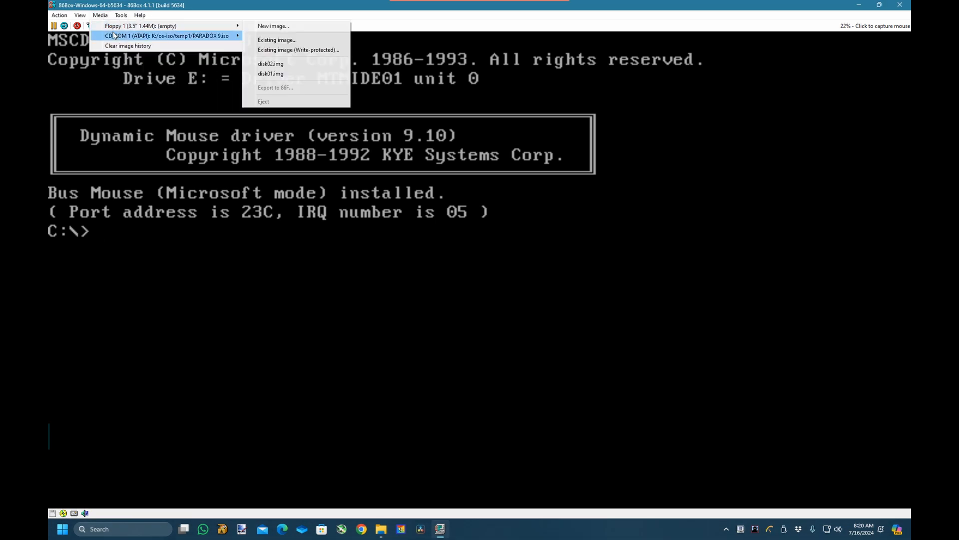
{"action": "mouse_move", "coordinate": [115, 37]}
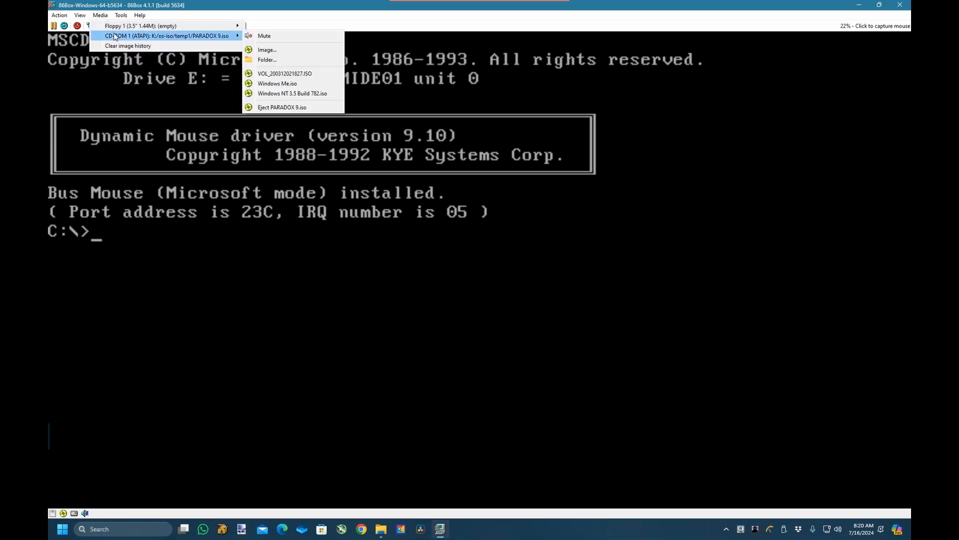
{"action": "left_click", "coordinate": [267, 50]}
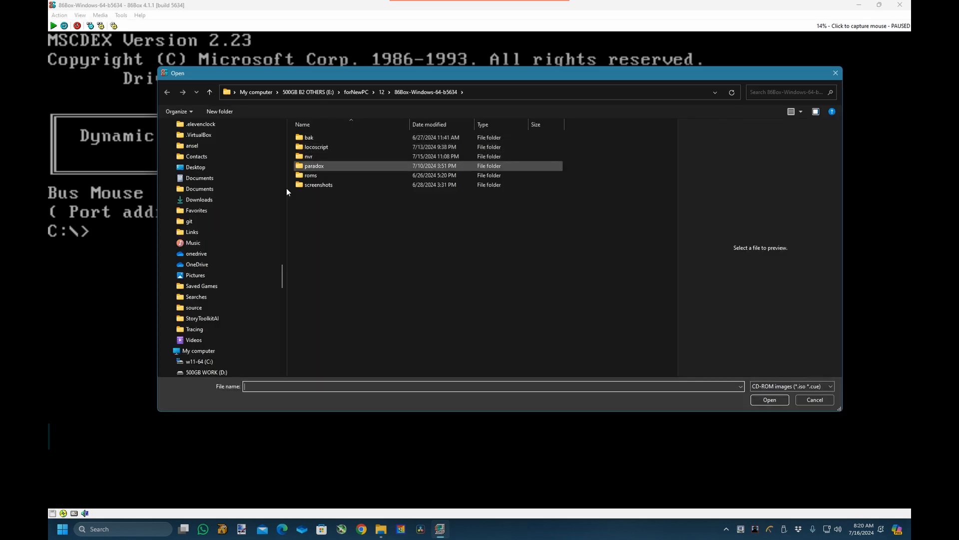
{"action": "left_click_drag", "start_coordinate": [283, 282], "coordinate": [276, 322]}
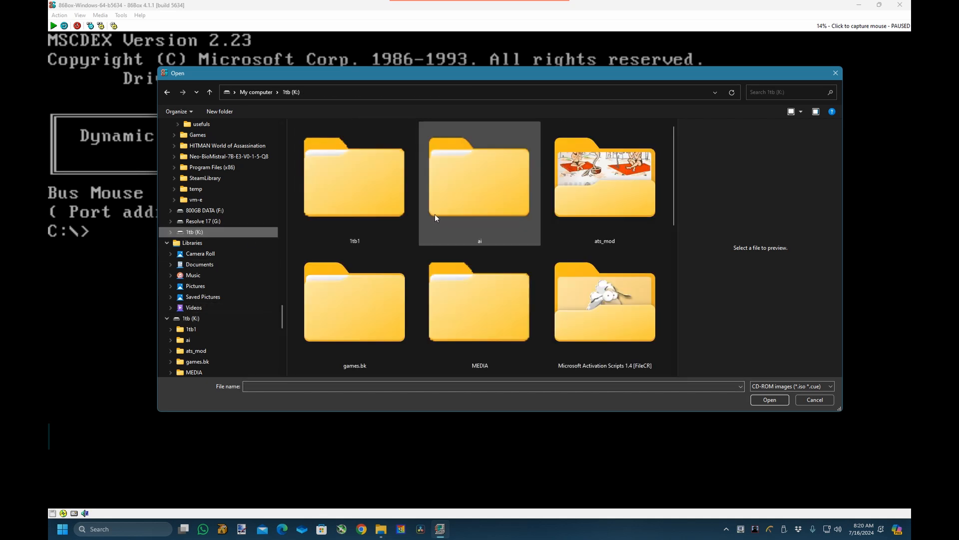
{"action": "scroll", "coordinate": [488, 230], "scroll_direction": "down", "scroll_amount": 3}
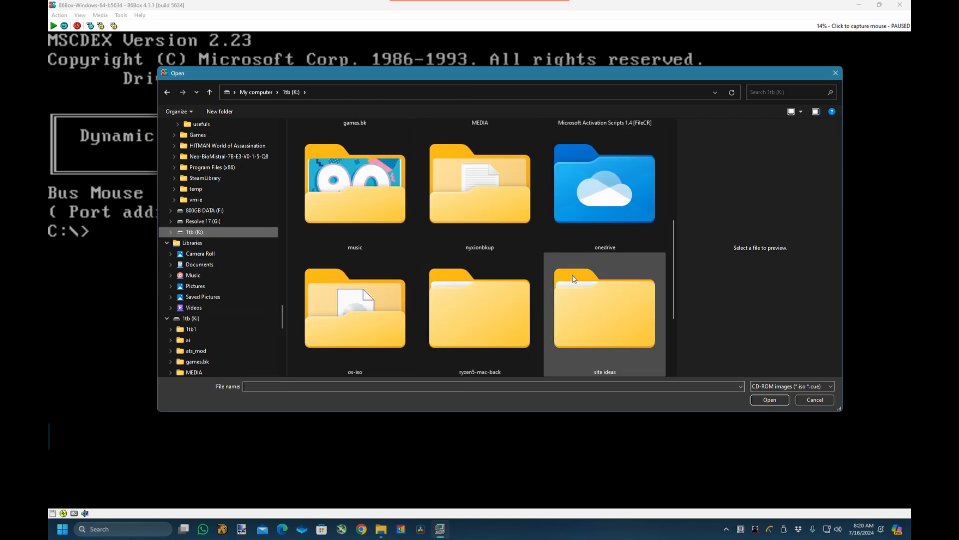
{"action": "left_click", "coordinate": [582, 294]}
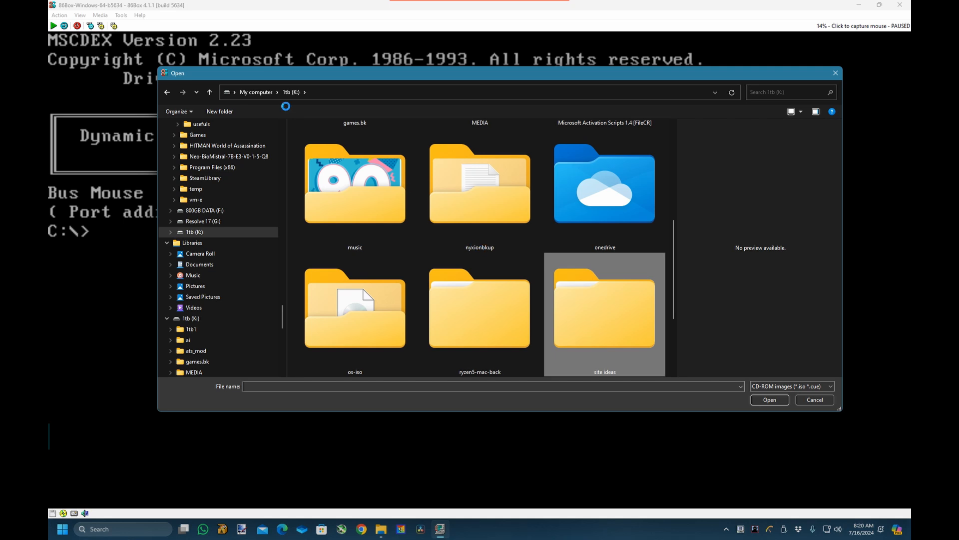
{"action": "left_click", "coordinate": [170, 95]}
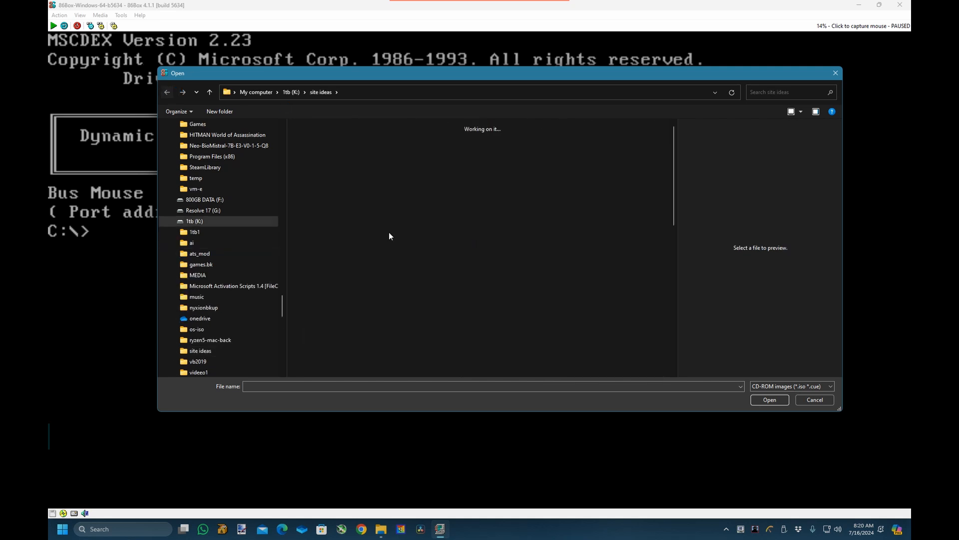
{"action": "double_click", "coordinate": [385, 314]}
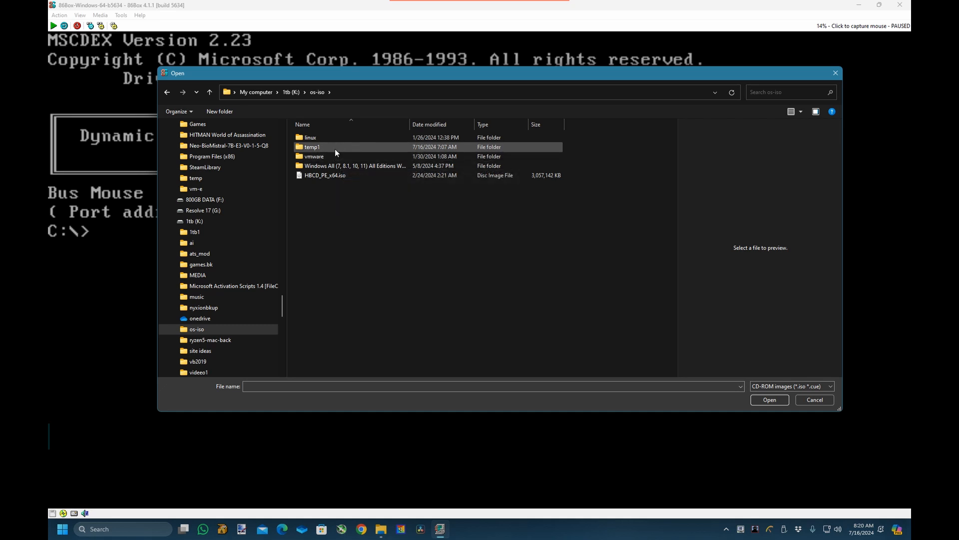
{"action": "double_click", "coordinate": [335, 148]}
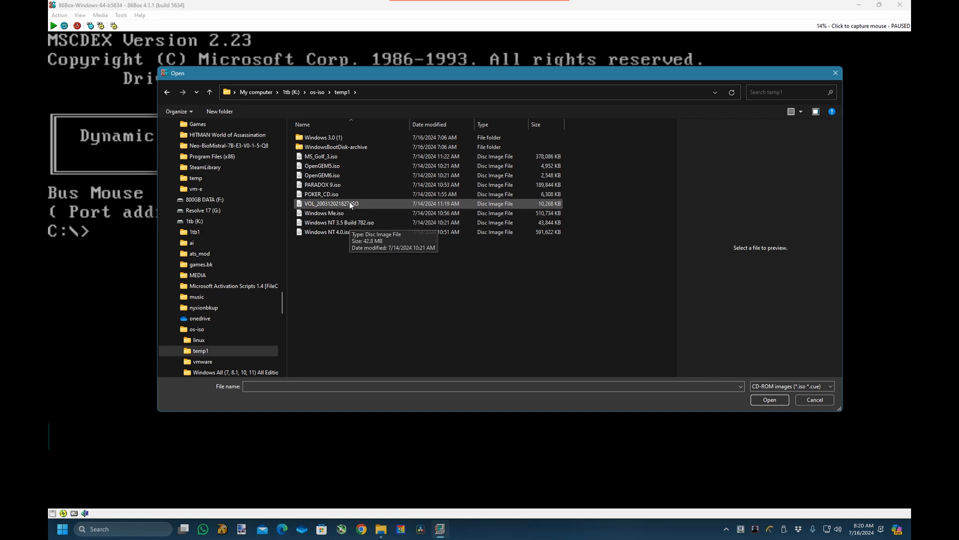
{"action": "double_click", "coordinate": [350, 186]}
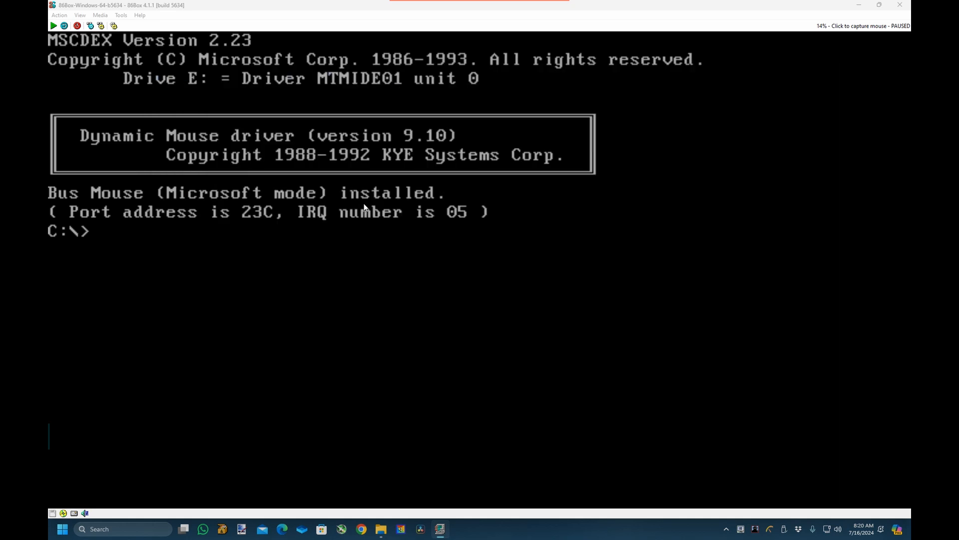
Switch to drive E: at the DOS prompt and list its directory
{"action": "type", "text": "e:"}
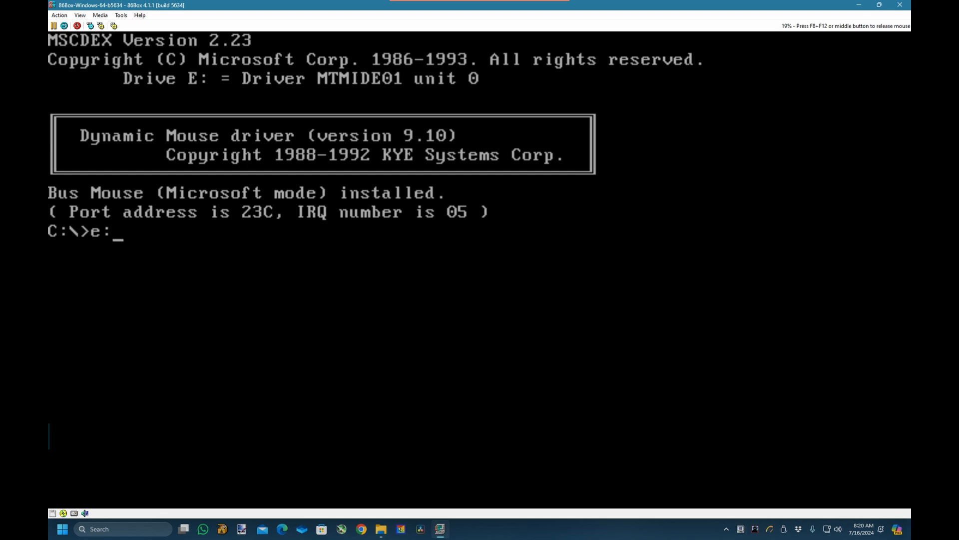
{"action": "key", "text": "Return"}
{"action": "type", "text": "dir"}
{"action": "key", "text": "Return"}
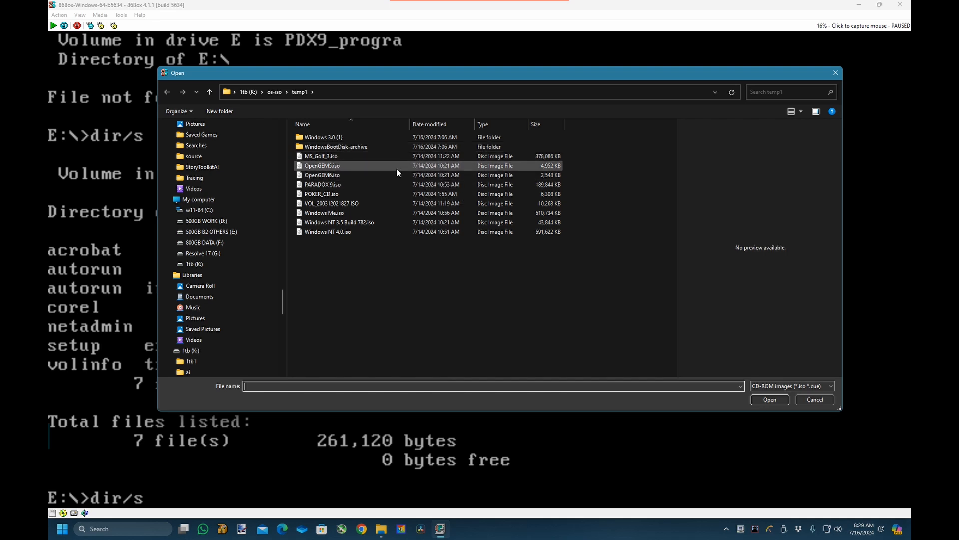
Load OpenGEM5.iso into the virtual CD-ROM drive, then list the directory of drive E: with dir
{"action": "double_click", "coordinate": [397, 169]}
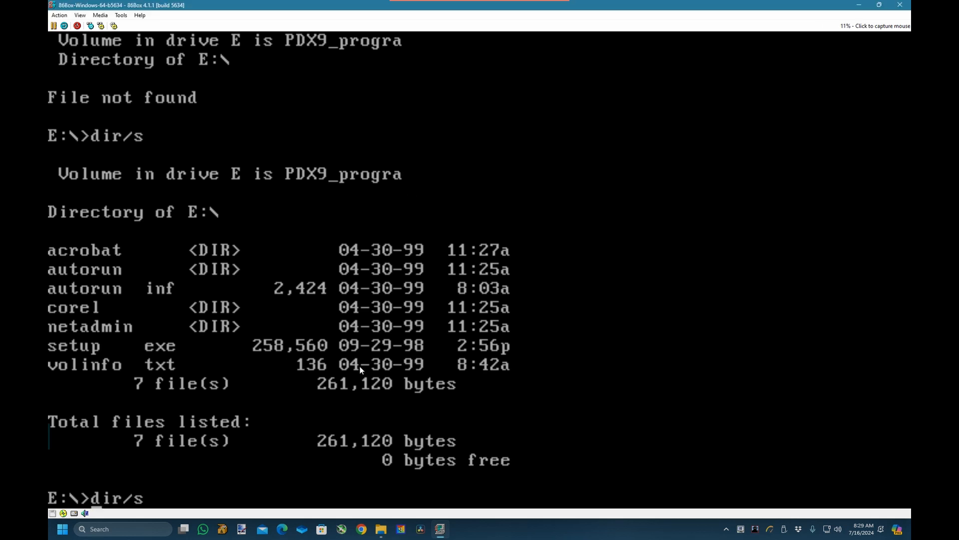
{"action": "key", "text": "Delete"}
{"action": "key", "text": "Delete"}
{"action": "key", "text": "Delete"}
{"action": "key", "text": "Delete"}
{"action": "key", "text": "Delete"}
{"action": "type", "text": "dir"}
{"action": "key", "text": "Return"}
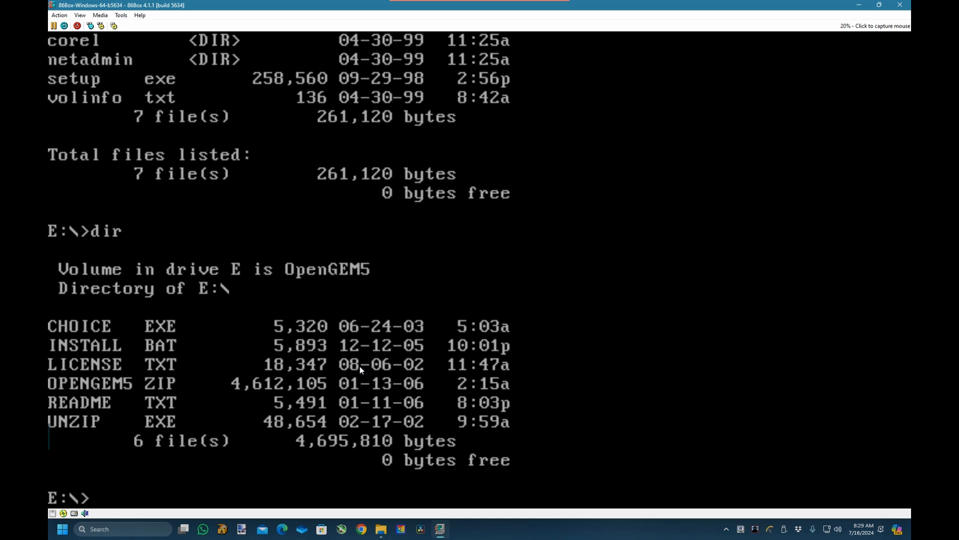
Run install from the CD, choose to install OpenGEM to drive C:, accept the license, and finish the installer
{"action": "type", "text": "install"}
{"action": "key", "text": "Return"}
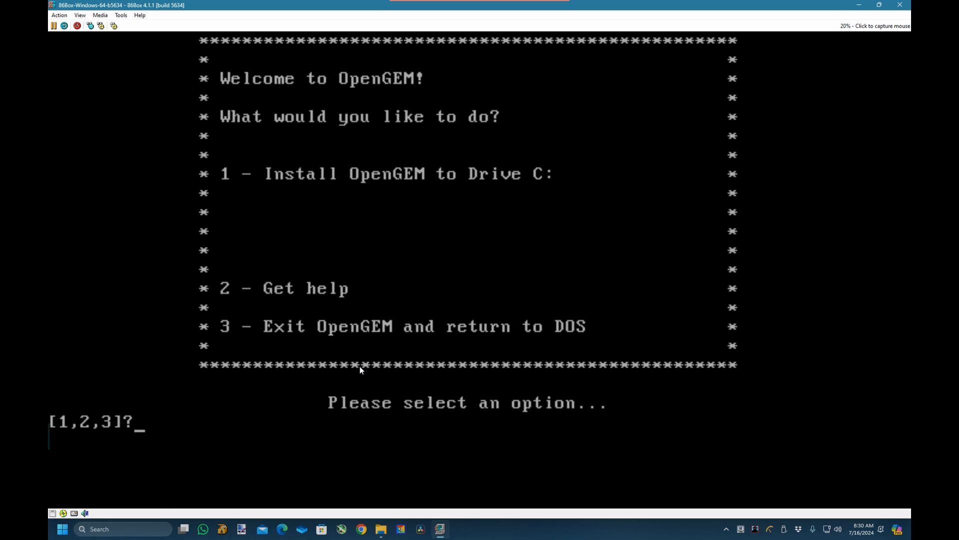
{"action": "key", "text": "1"}
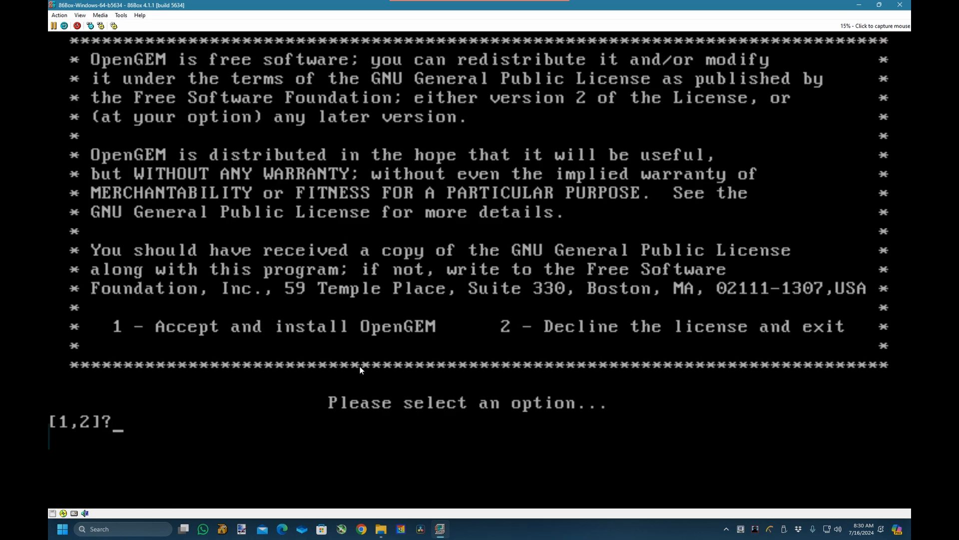
{"action": "key", "text": "1"}
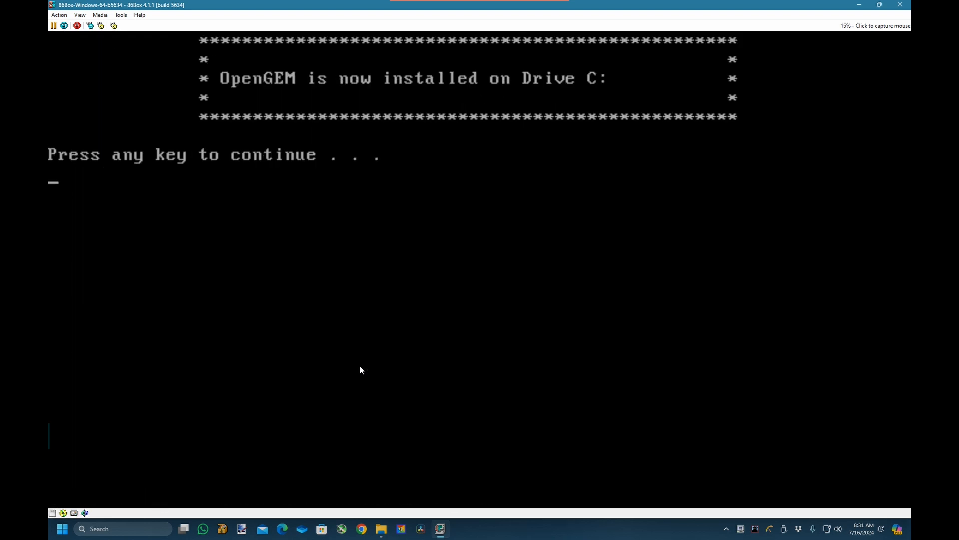
{"action": "key", "text": "Return"}
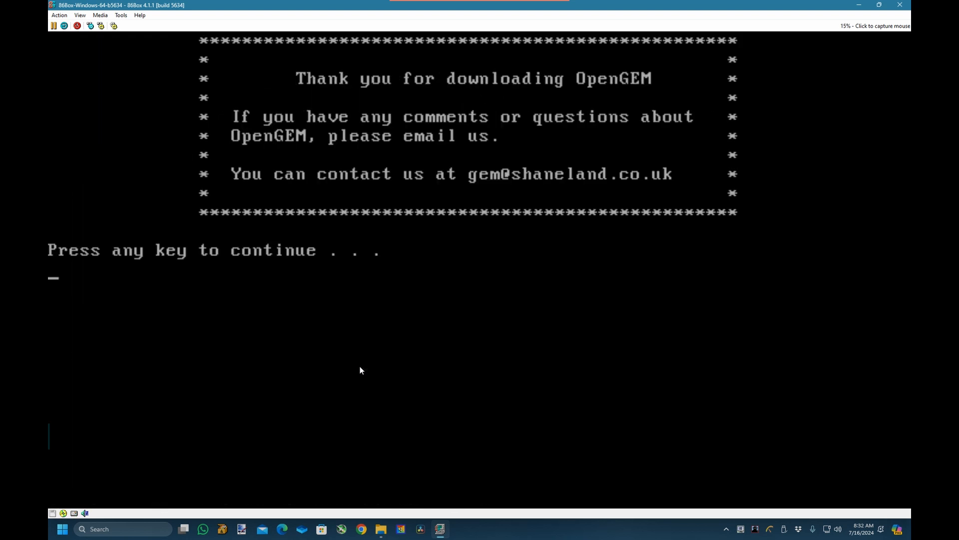
{"action": "key", "text": "Return"}
Switch back to drive C: and list its directory
{"action": "type", "text": "dir"}
{"action": "key", "text": "BackSpace"}
{"action": "key", "text": "BackSpace"}
{"action": "key", "text": "BackSpace"}
{"action": "type", "text": "c:"}
{"action": "key", "text": "Return"}
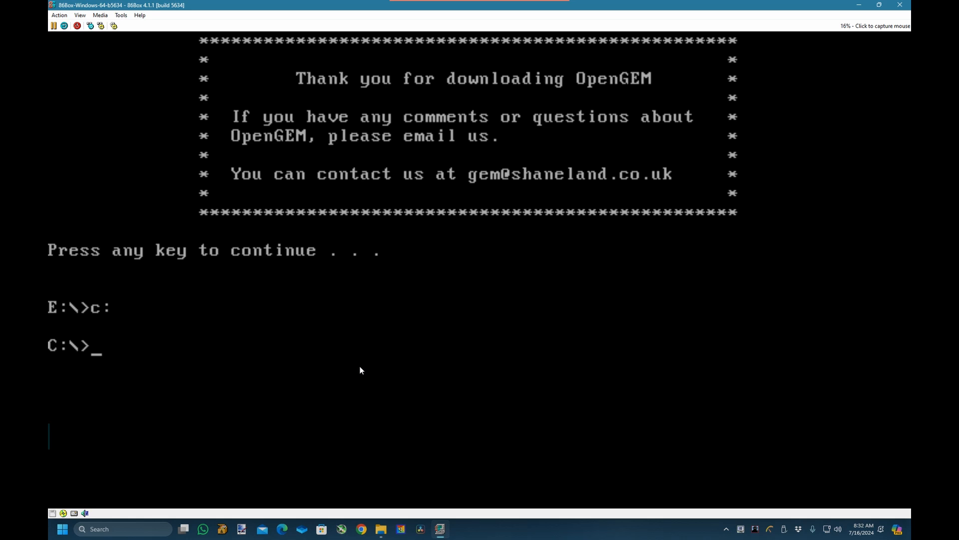
{"action": "type", "text": "id"}
{"action": "key", "text": "BackSpace"}
{"action": "key", "text": "BackSpace"}
{"action": "type", "text": "dir"}
{"action": "key", "text": "Return"}
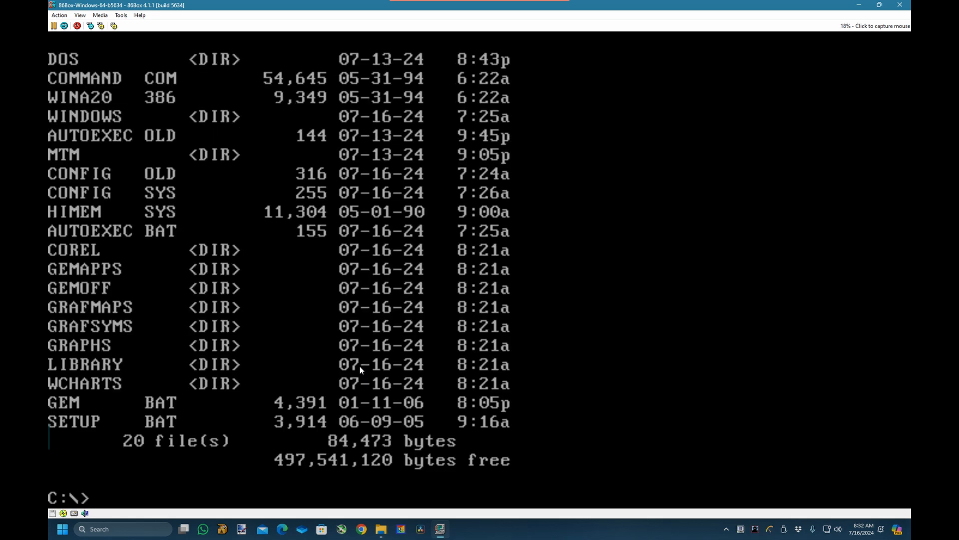
Run the OpenGEM setup program and examine the main and additional video driver options
{"action": "type", "text": "gem"}
{"action": "key", "text": "BackSpace"}
{"action": "key", "text": "BackSpace"}
{"action": "key", "text": "BackSpace"}
{"action": "type", "text": "setup"}
{"action": "key", "text": "Return"}
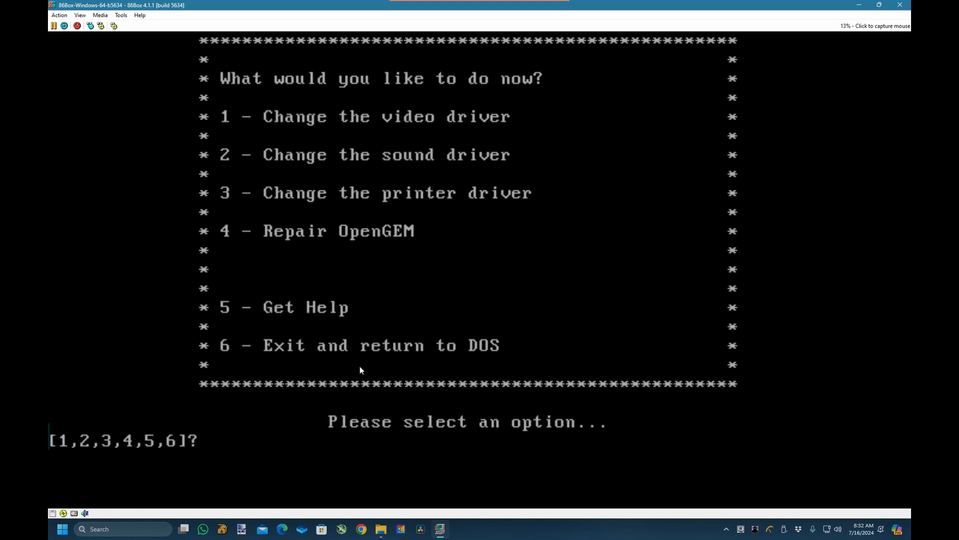
{"action": "key", "text": "1"}
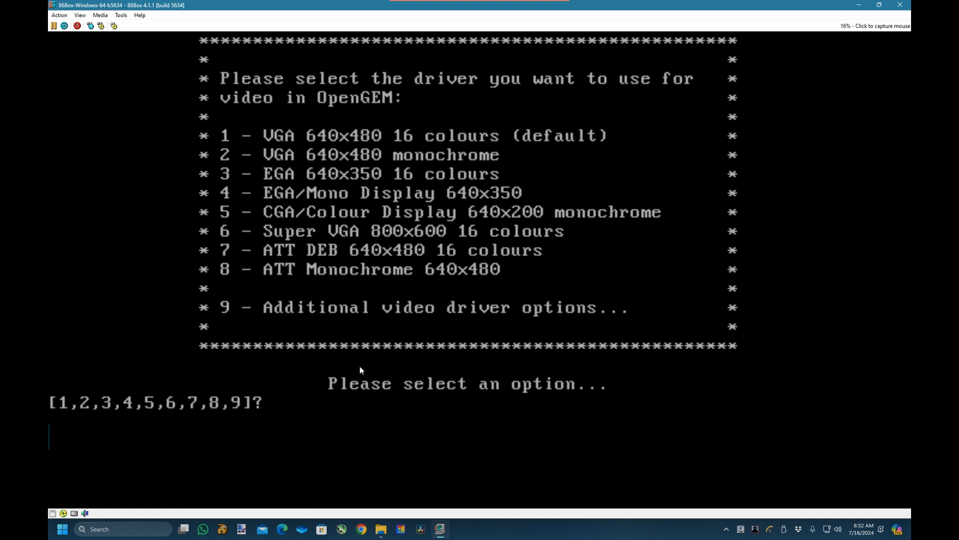
{"action": "key", "text": "9"}
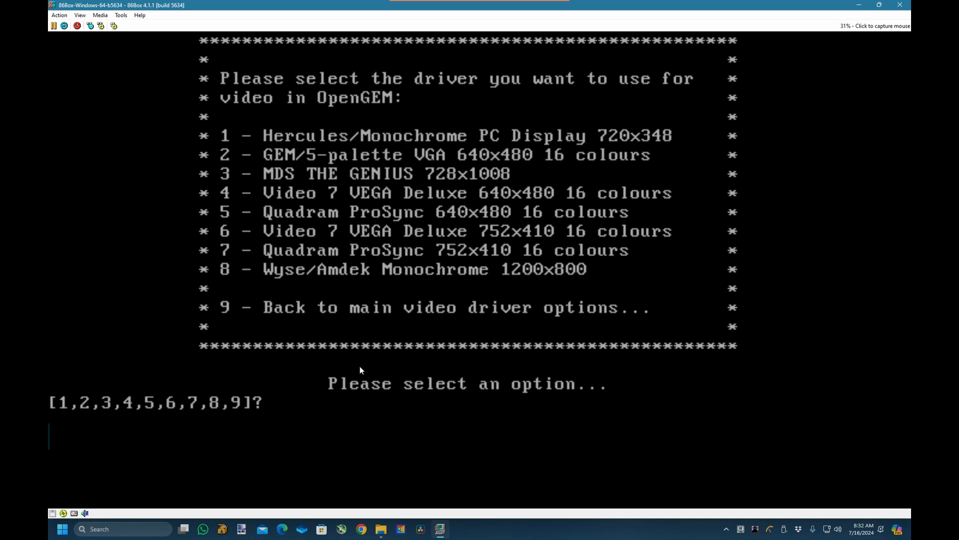
{"action": "key", "text": "9"}
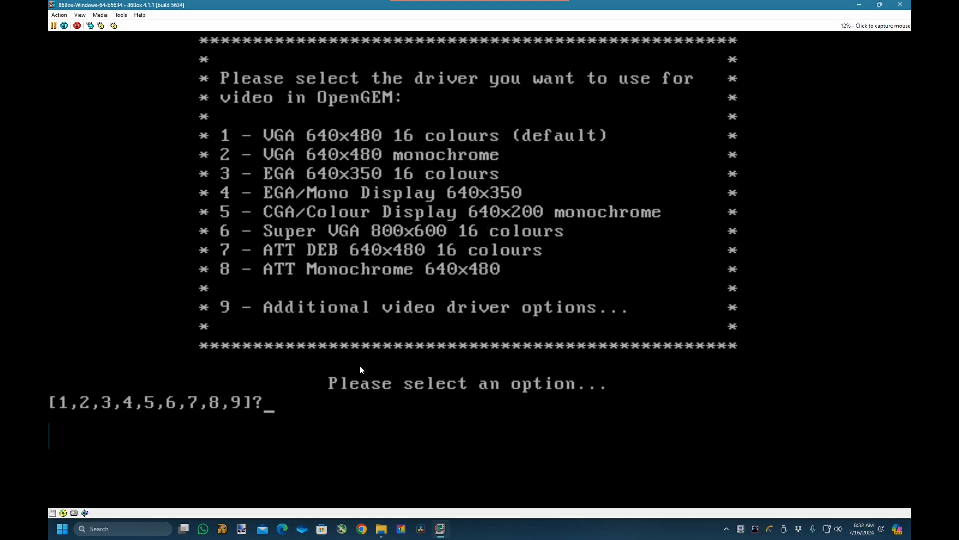
{"action": "key", "text": "9"}
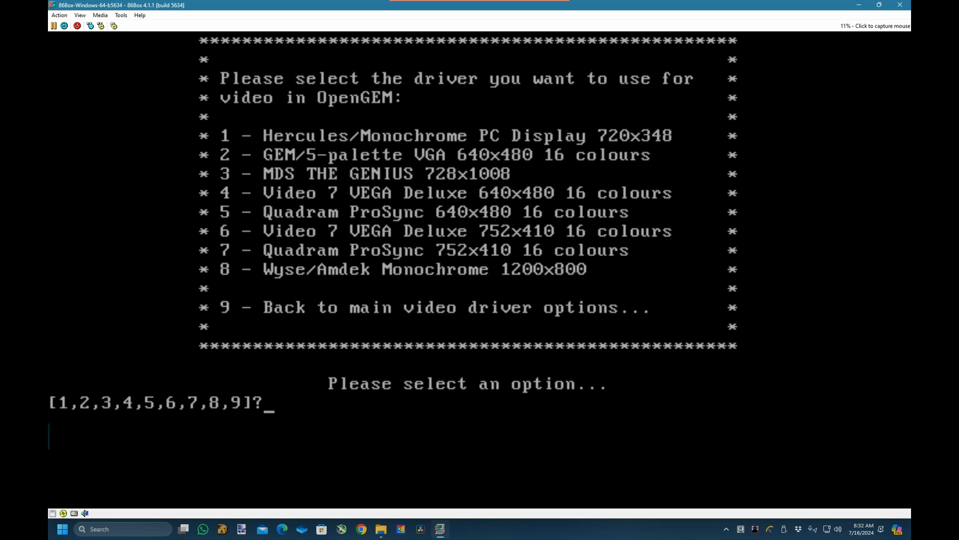
{"action": "key", "text": "9"}
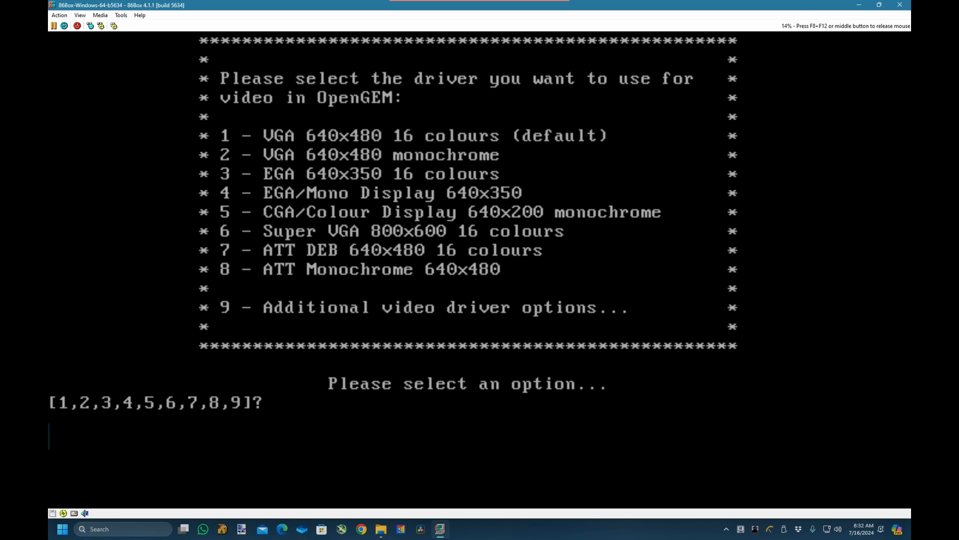
{"action": "key", "text": "9"}
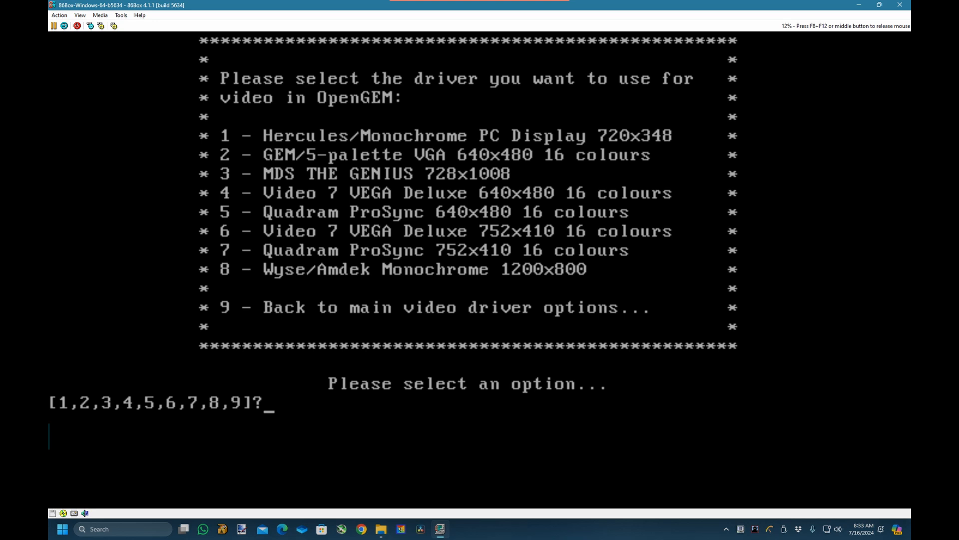
Release the captured mouse and restart the virtual machine
{"action": "middle_click", "coordinate": [480, 259]}
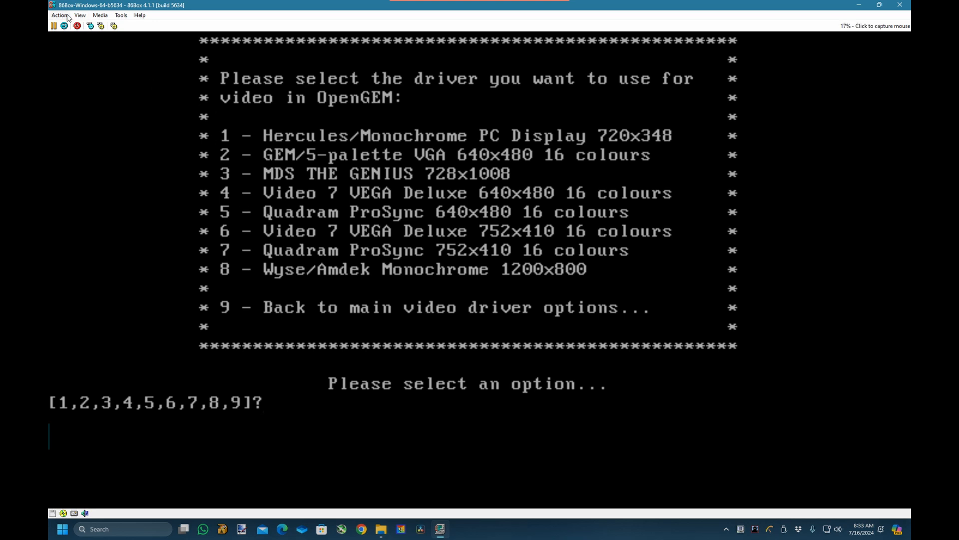
{"action": "left_click", "coordinate": [67, 16]}
{"action": "left_click", "coordinate": [89, 77]}
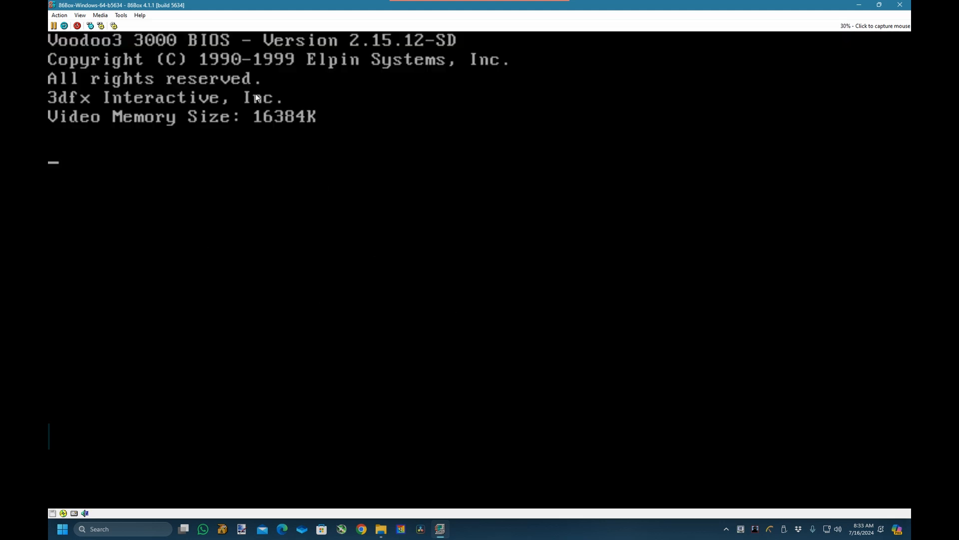
Open the virtual machine's settings and examine the available choices for sound card #1
{"action": "left_click", "coordinate": [121, 15]}
{"action": "left_click", "coordinate": [132, 29]}
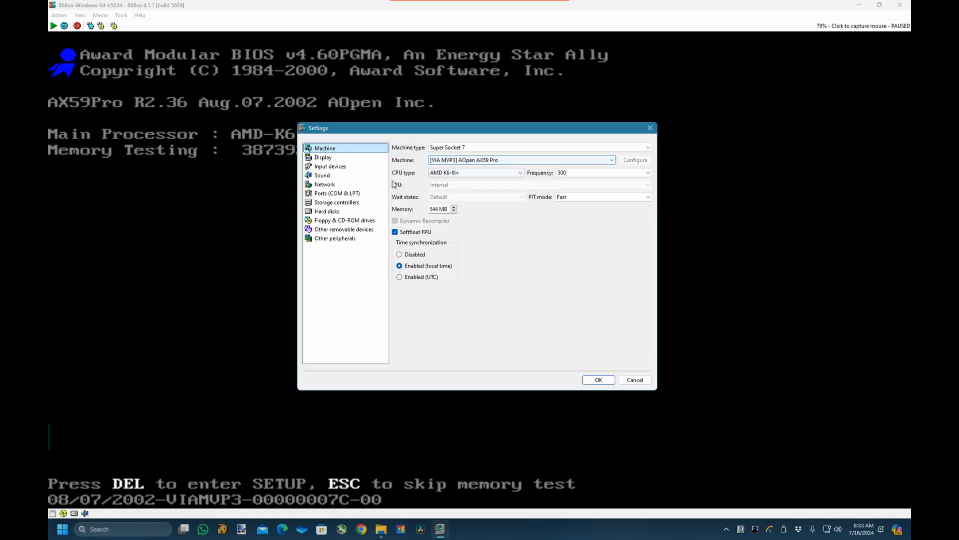
{"action": "left_click", "coordinate": [352, 176]}
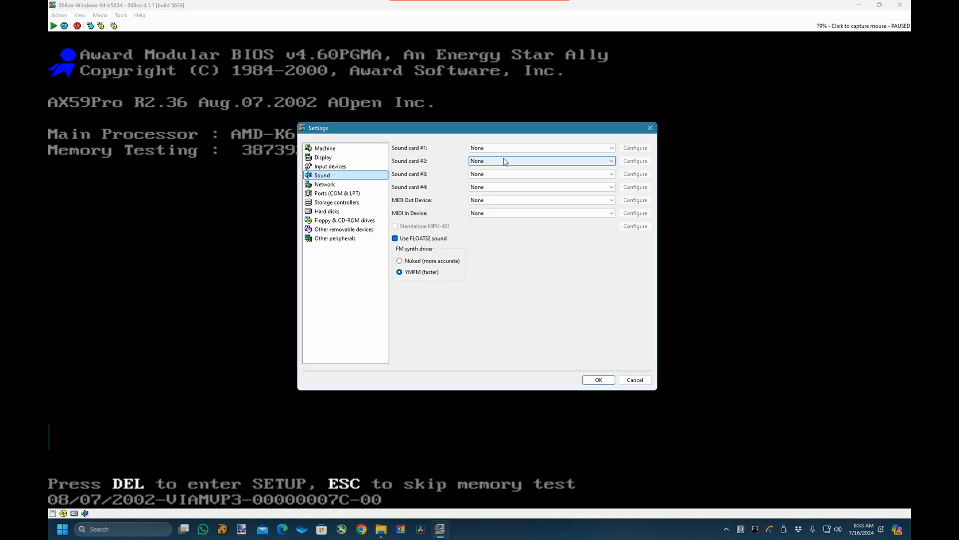
{"action": "left_click", "coordinate": [520, 148]}
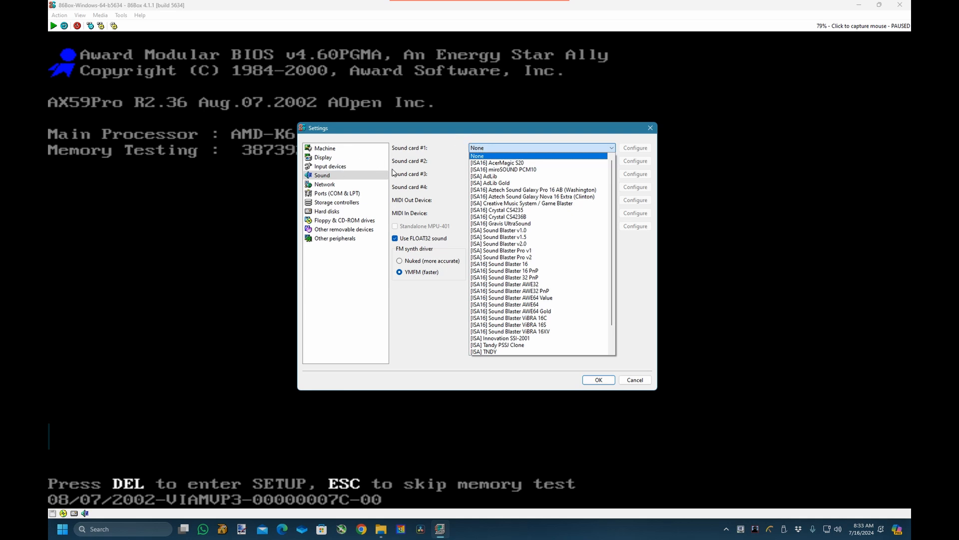
Set the virtual machine's motherboard to [SiS 5591] Gigabyte GA-5SG100
{"action": "left_click", "coordinate": [330, 148]}
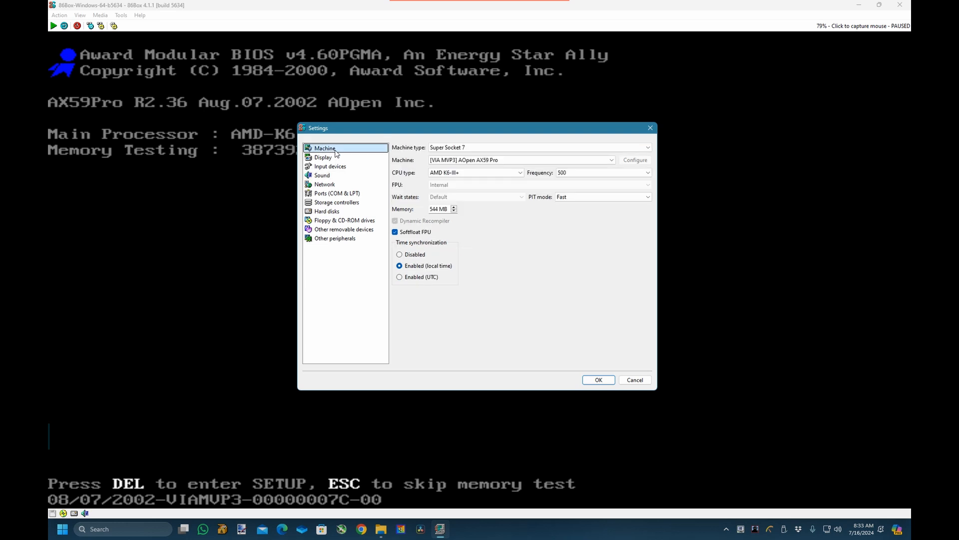
{"action": "left_click", "coordinate": [484, 161]}
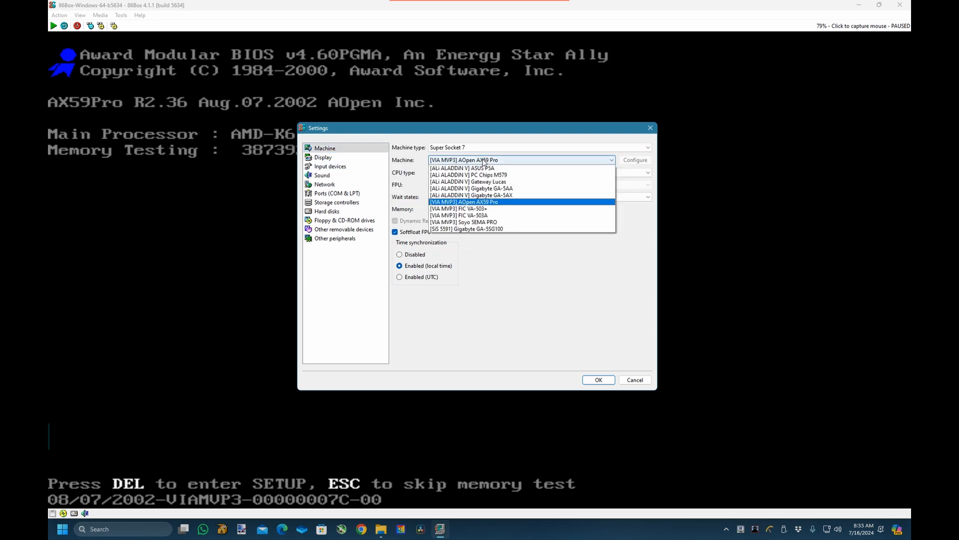
{"action": "left_click", "coordinate": [501, 228]}
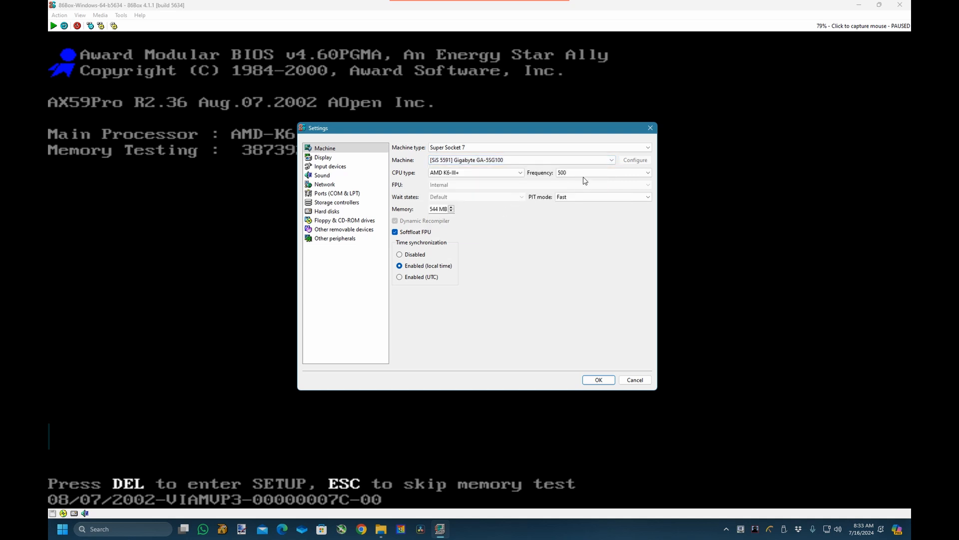
Set the virtual machine's machine type to i486 (Socket 168 and 1)
{"action": "left_click", "coordinate": [587, 175]}
{"action": "left_click", "coordinate": [587, 173]}
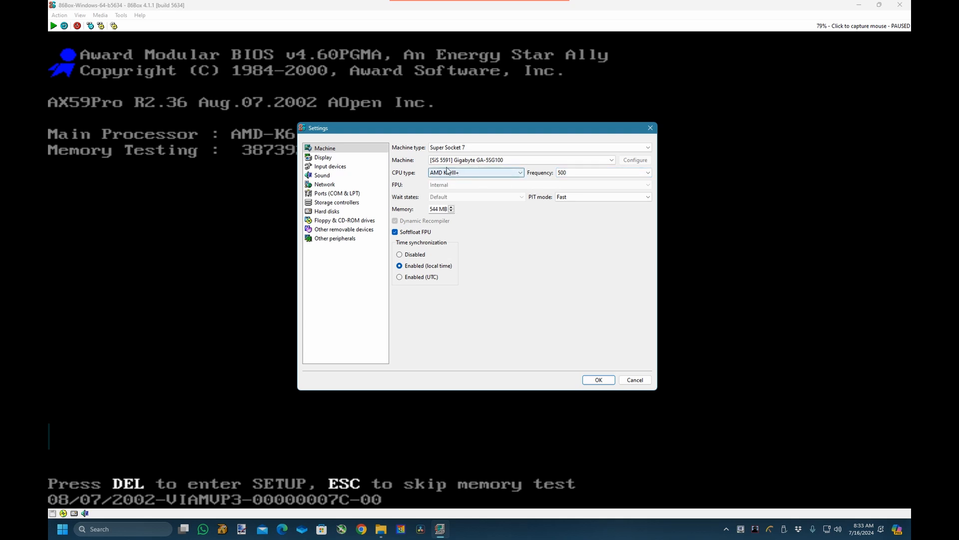
{"action": "left_click", "coordinate": [452, 148]}
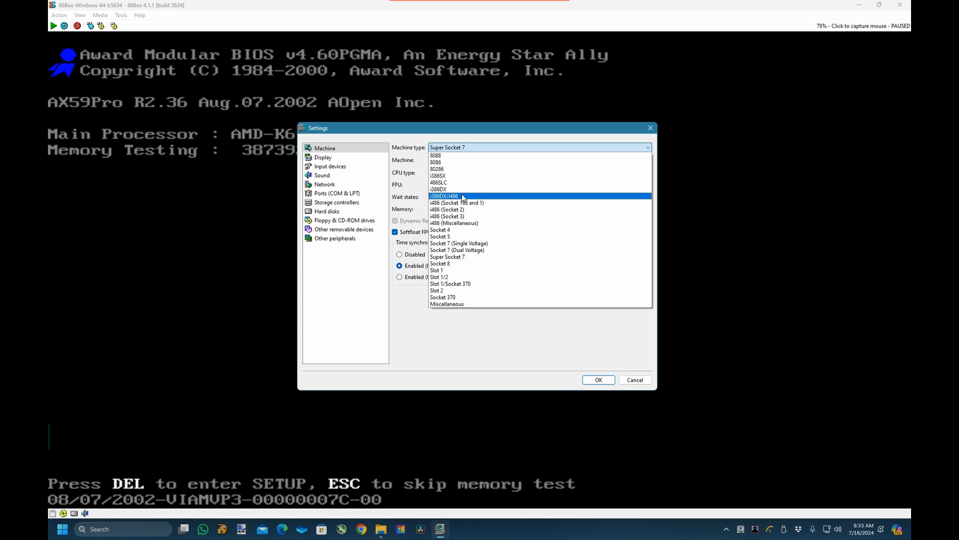
{"action": "left_click", "coordinate": [463, 203]}
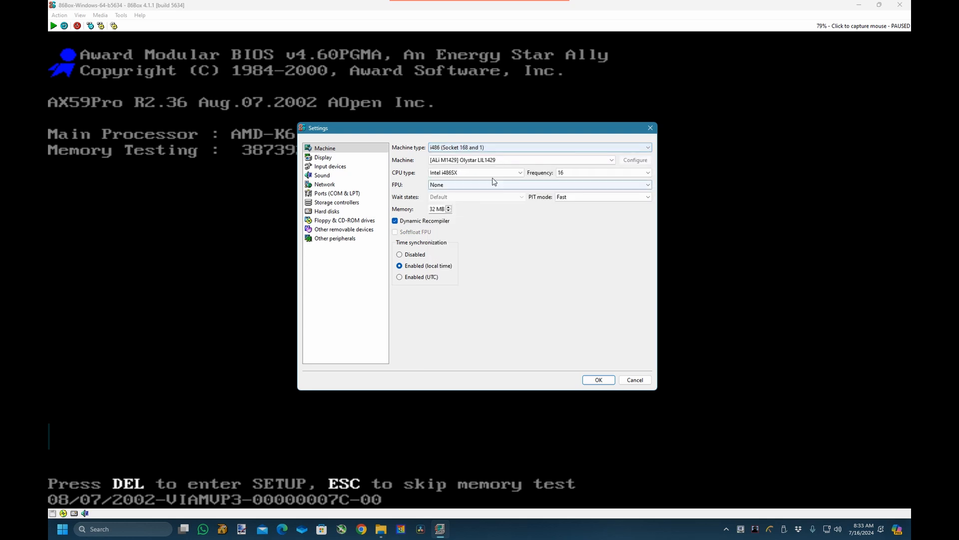
Set the CPU type to AMD Am486DX2 with a frequency of 80
{"action": "left_click", "coordinate": [509, 172]}
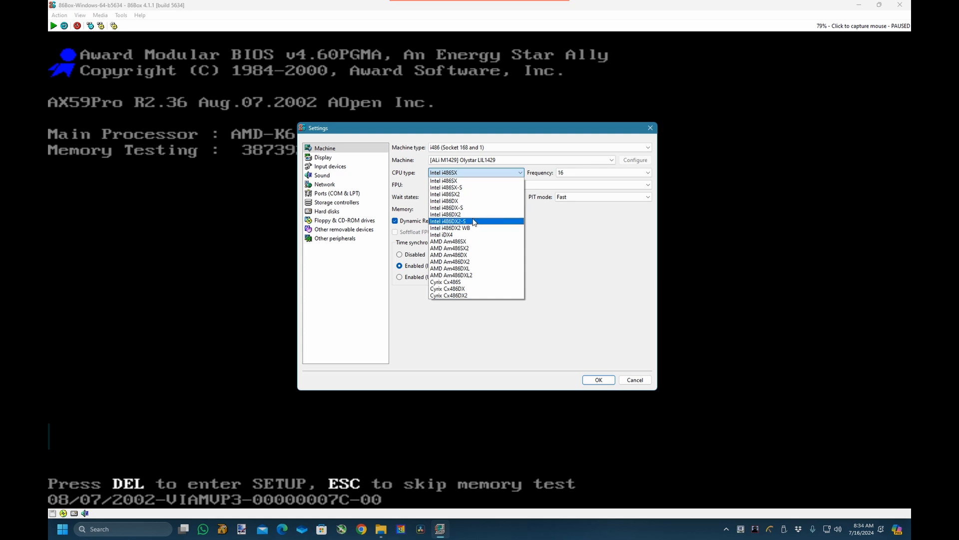
{"action": "left_click", "coordinate": [481, 263]}
{"action": "left_click", "coordinate": [599, 178]}
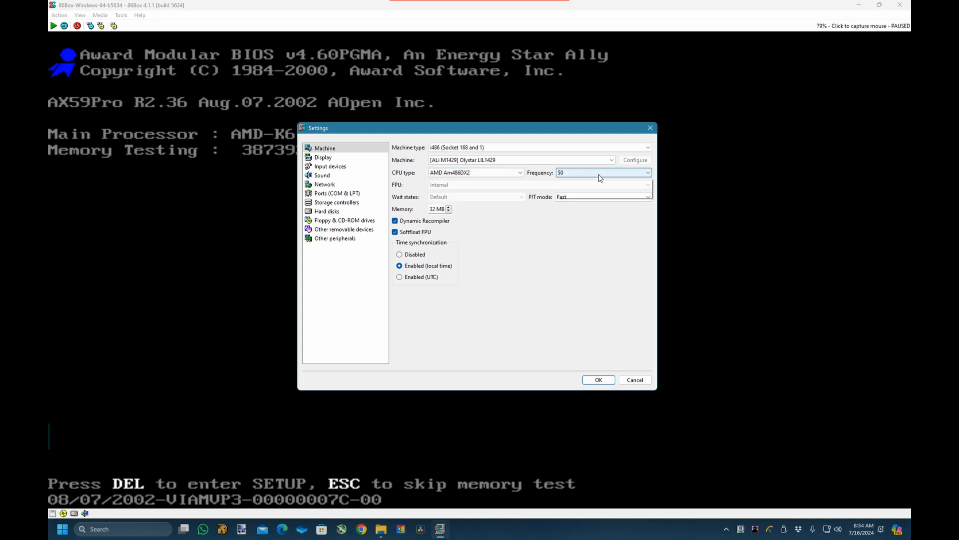
{"action": "left_click", "coordinate": [583, 190]}
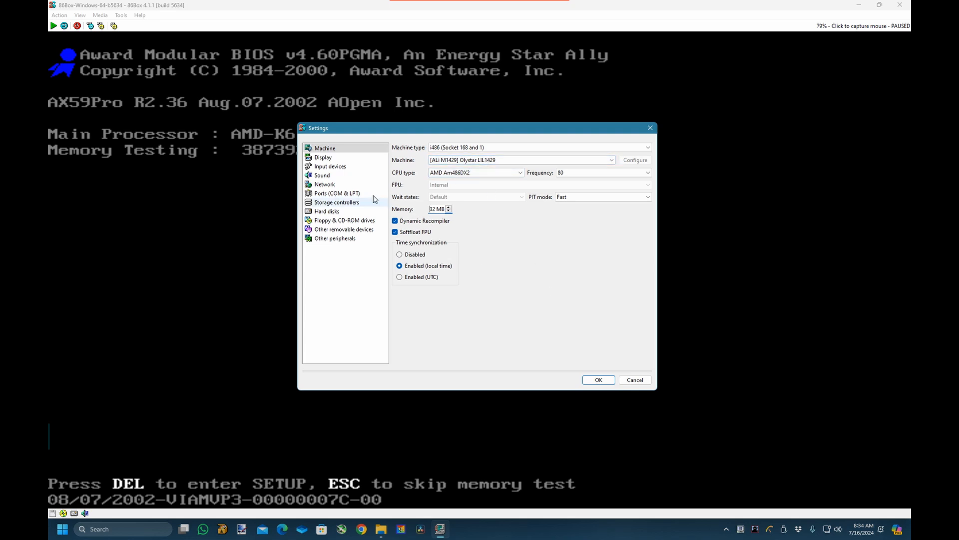
Set the primary video card to [ISA16] Cirrus Logic GD5429 and confirm its configuration with 2 MB of memory
{"action": "left_click", "coordinate": [330, 166]}
{"action": "left_click", "coordinate": [323, 157]}
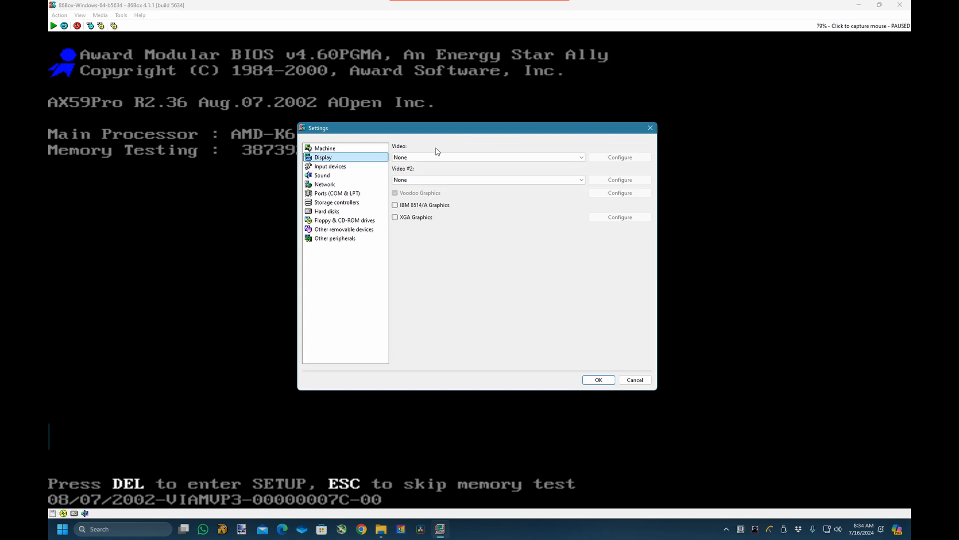
{"action": "left_click", "coordinate": [457, 158]}
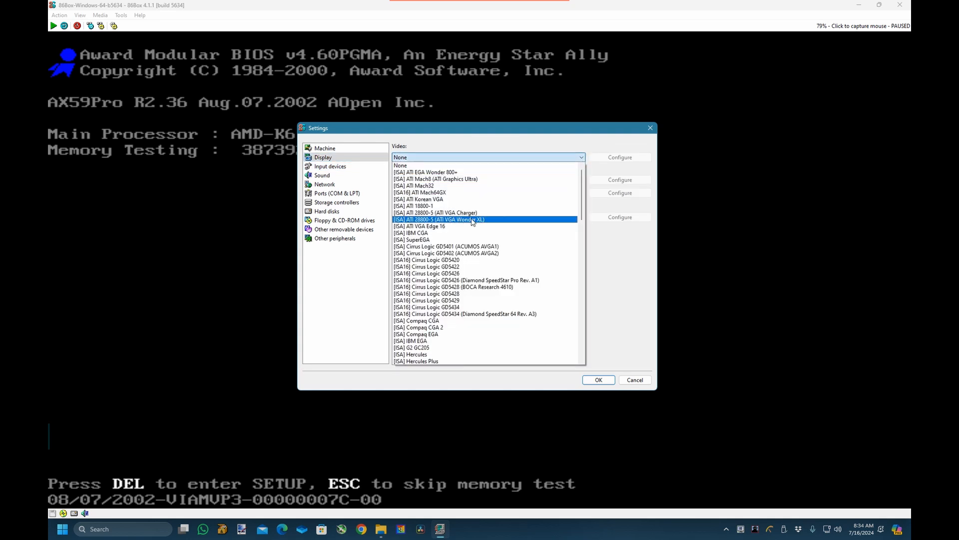
{"action": "scroll", "coordinate": [472, 221], "scroll_direction": "down", "scroll_amount": 4}
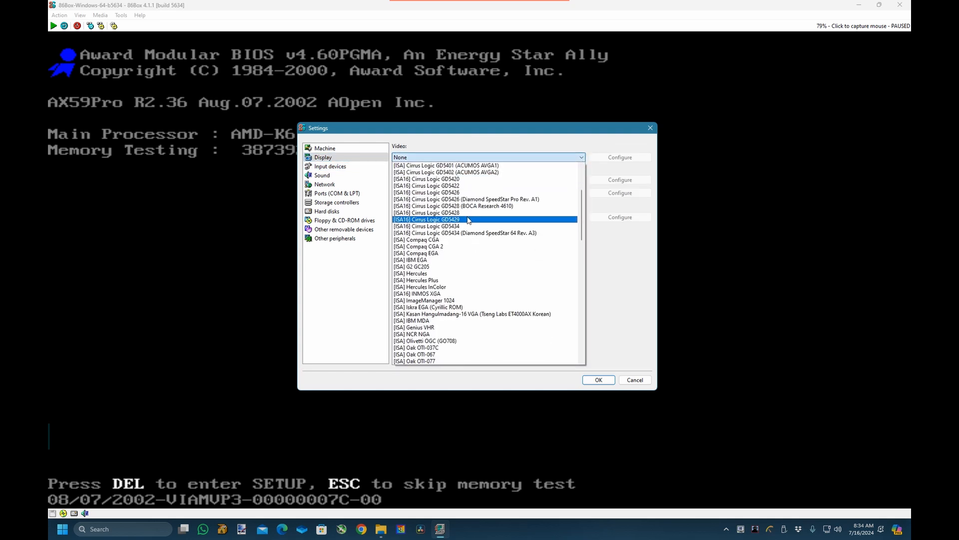
{"action": "left_click", "coordinate": [469, 220]}
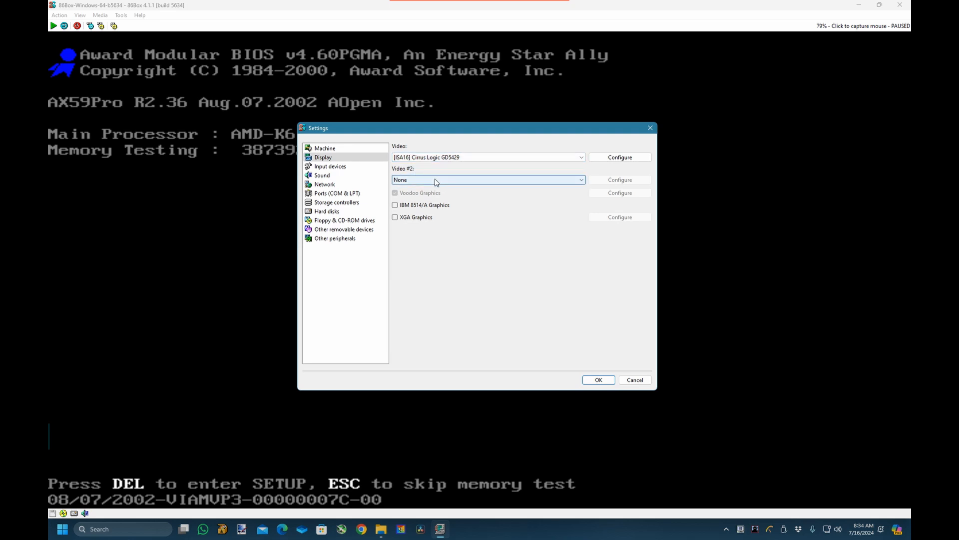
{"action": "left_click", "coordinate": [610, 159]}
{"action": "left_click", "coordinate": [496, 262]}
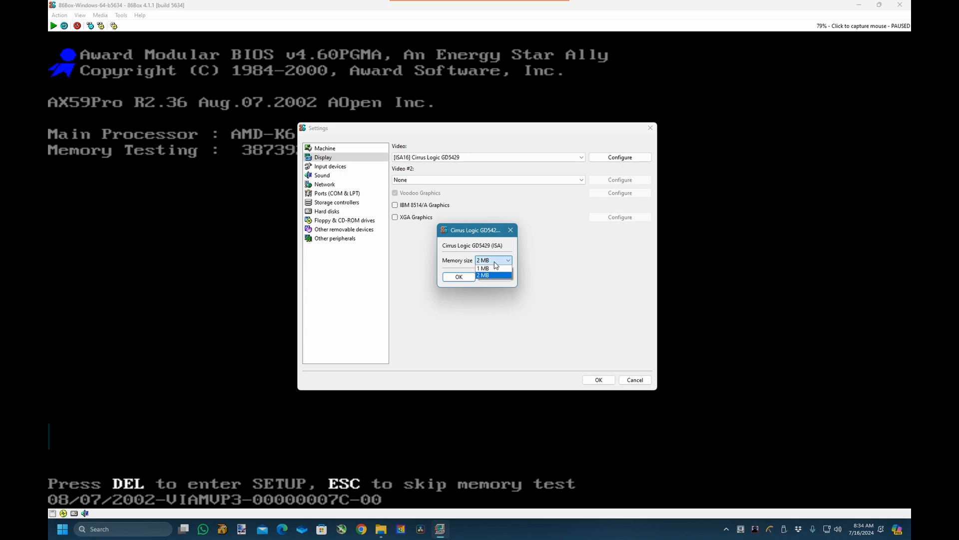
{"action": "left_click", "coordinate": [494, 262]}
{"action": "key", "text": "Return"}
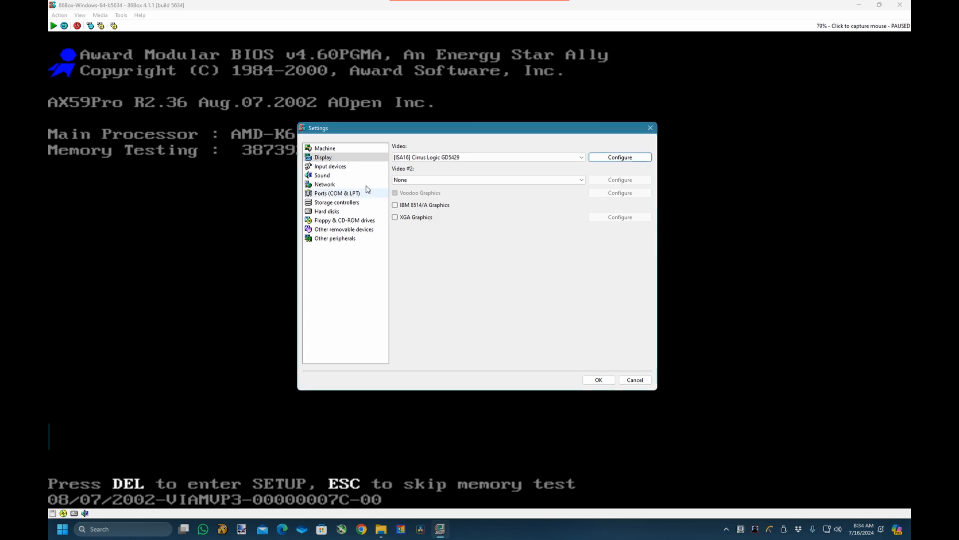
Set sound card #1 to [ISA] Sound Blaster v1.0 and turn off its Receive input (SB MIDI) option
{"action": "left_click", "coordinate": [366, 166]}
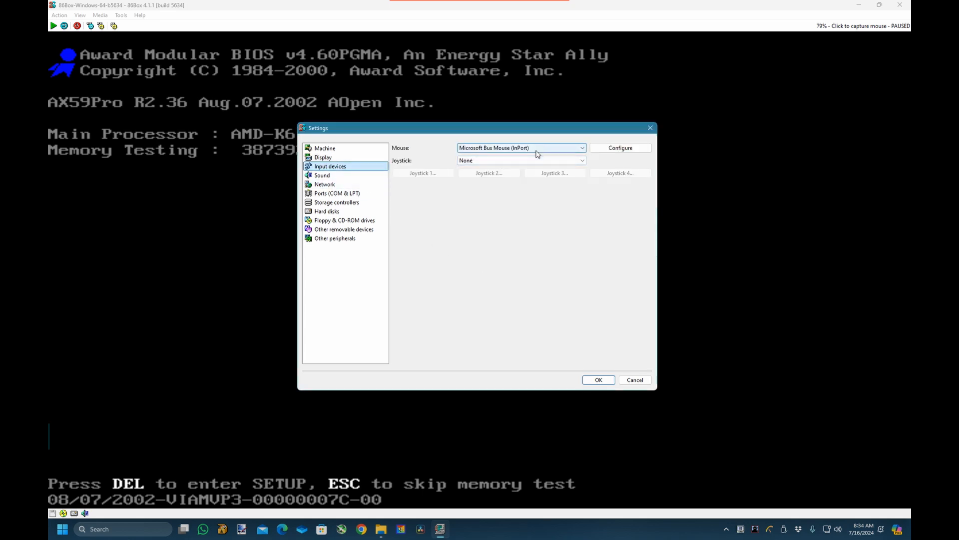
{"action": "left_click", "coordinate": [366, 174]}
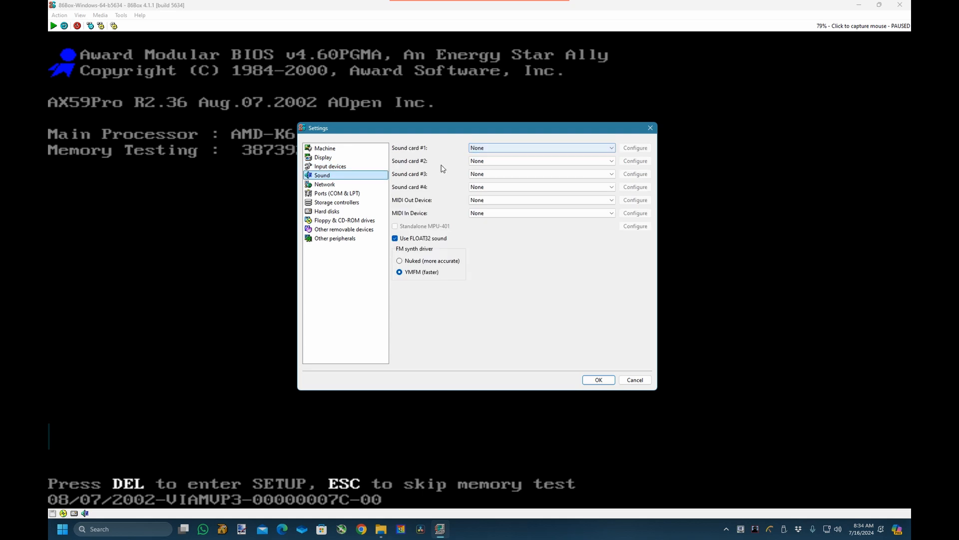
{"action": "left_click", "coordinate": [520, 148]}
{"action": "scroll", "coordinate": [528, 175], "scroll_direction": "down", "scroll_amount": 1}
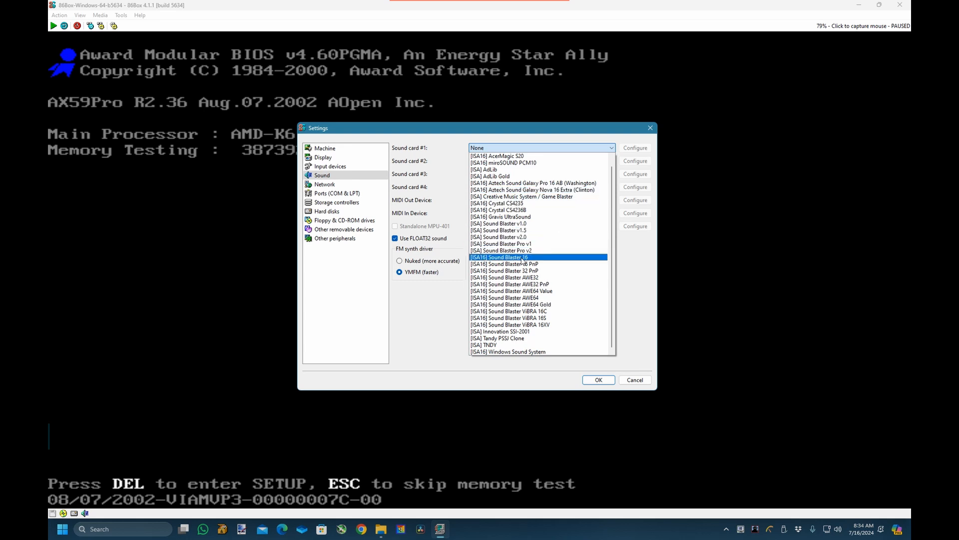
{"action": "left_click", "coordinate": [539, 227]}
{"action": "left_click", "coordinate": [635, 148]}
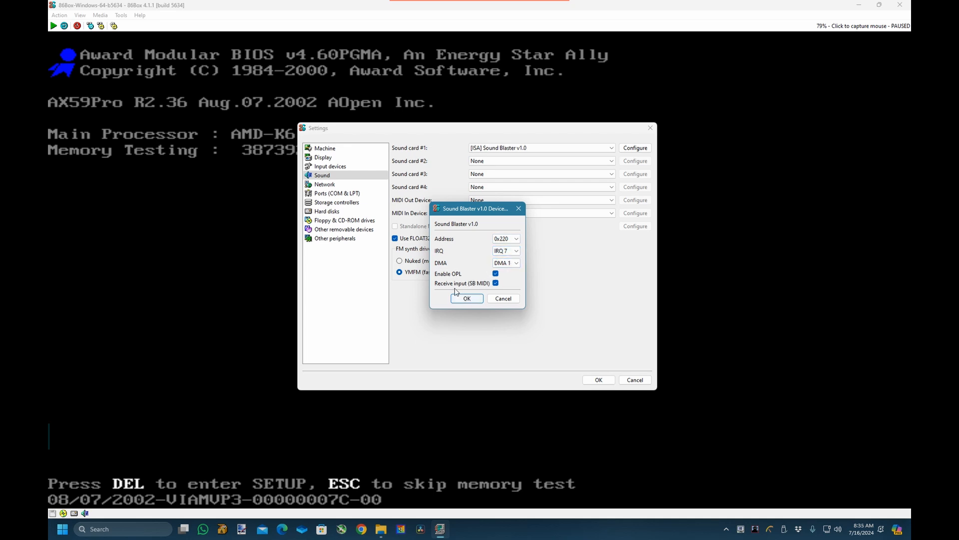
{"action": "left_click", "coordinate": [495, 283]}
{"action": "left_click", "coordinate": [479, 297]}
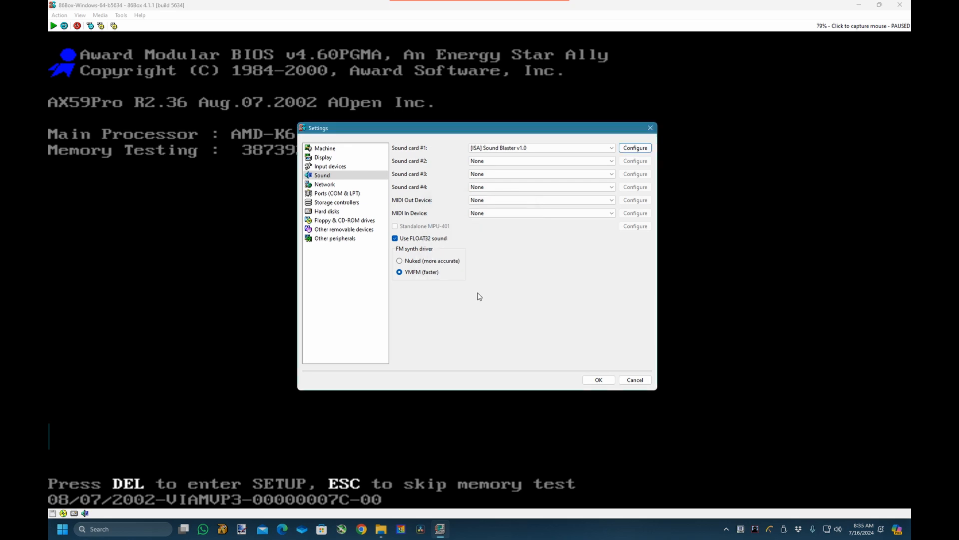
Set the HD controller to [VLB] IDE Controller, check the hard disk list, and apply the settings to the virtual machine
{"action": "left_click", "coordinate": [329, 186]}
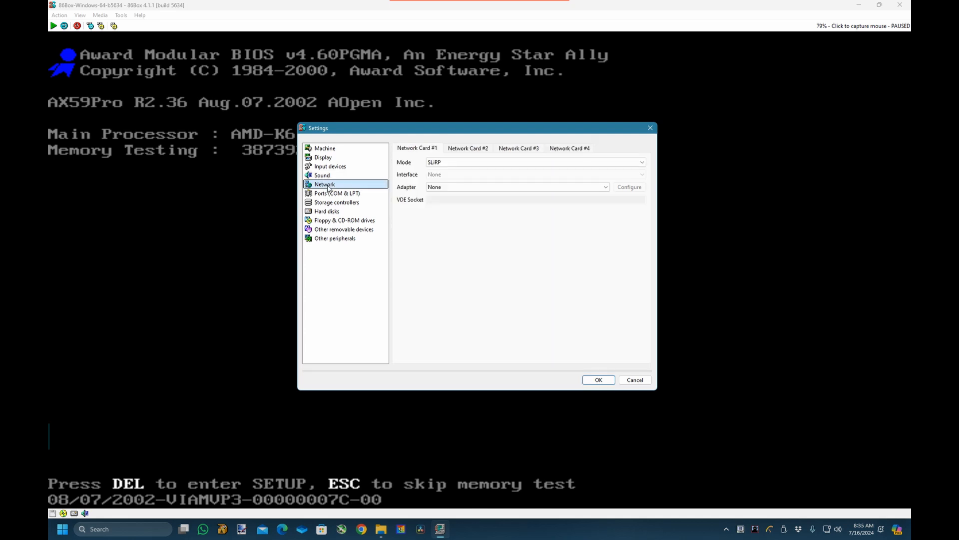
{"action": "left_click", "coordinate": [353, 195]}
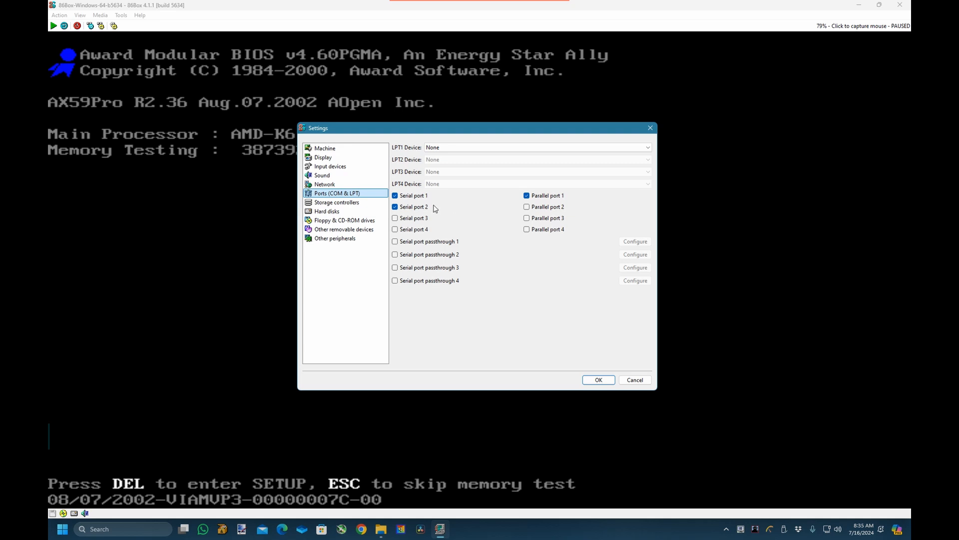
{"action": "left_click", "coordinate": [350, 202]}
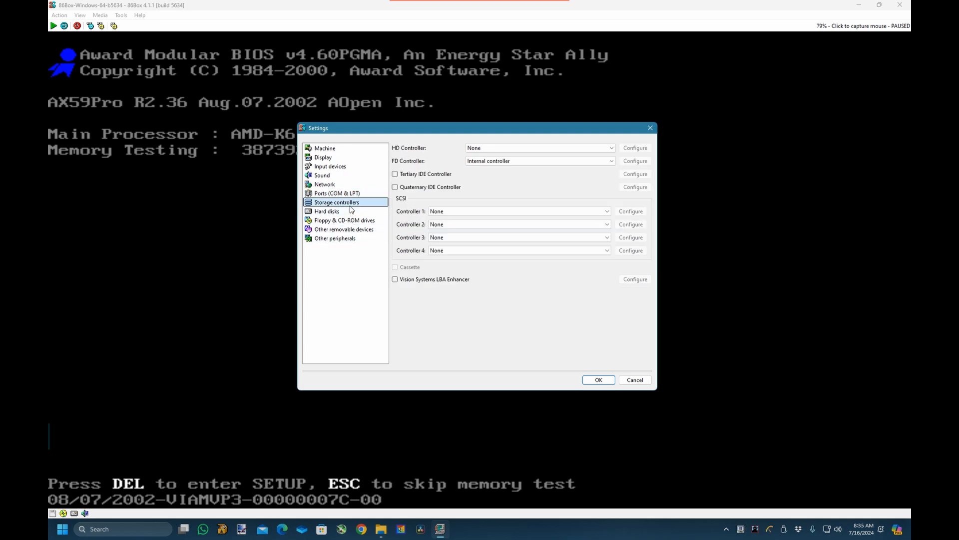
{"action": "left_click", "coordinate": [513, 150]}
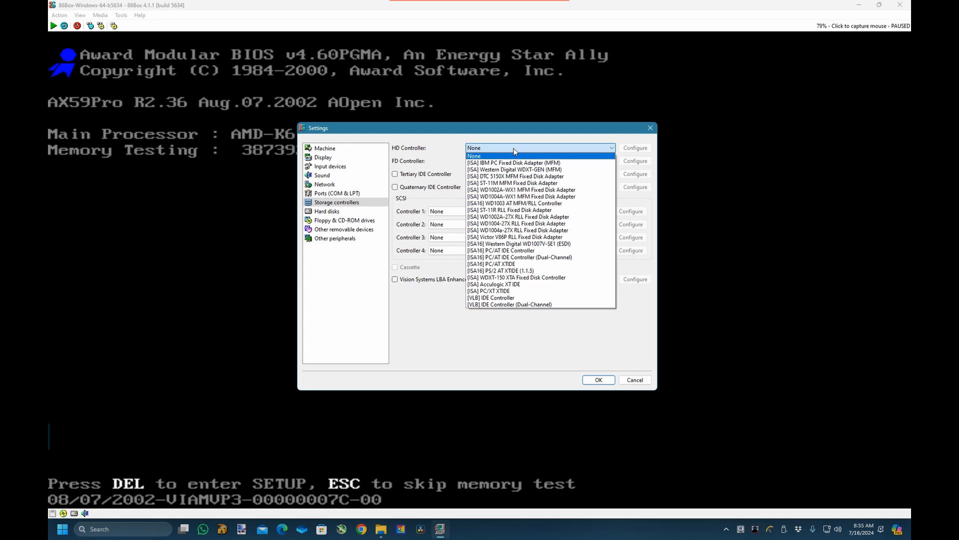
{"action": "left_click", "coordinate": [510, 298]}
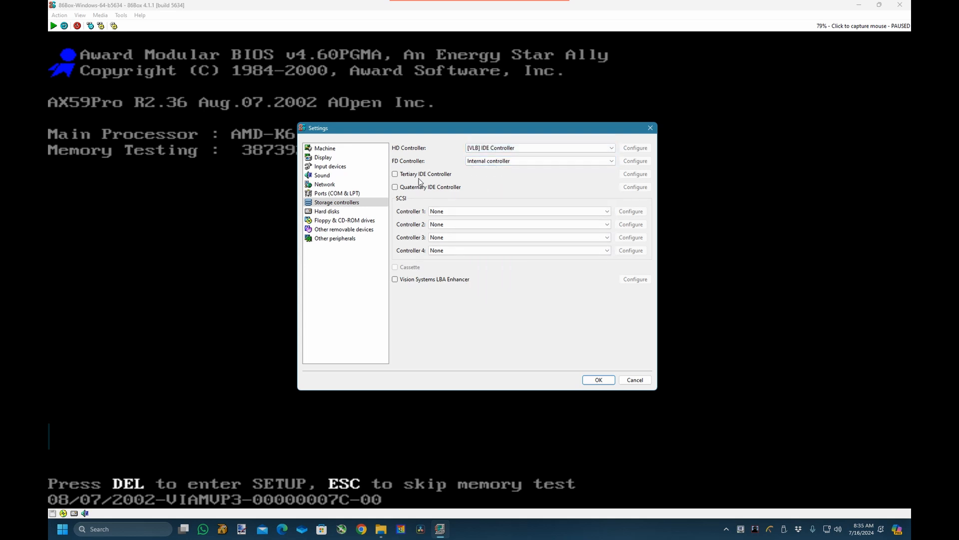
{"action": "left_click", "coordinate": [330, 212]}
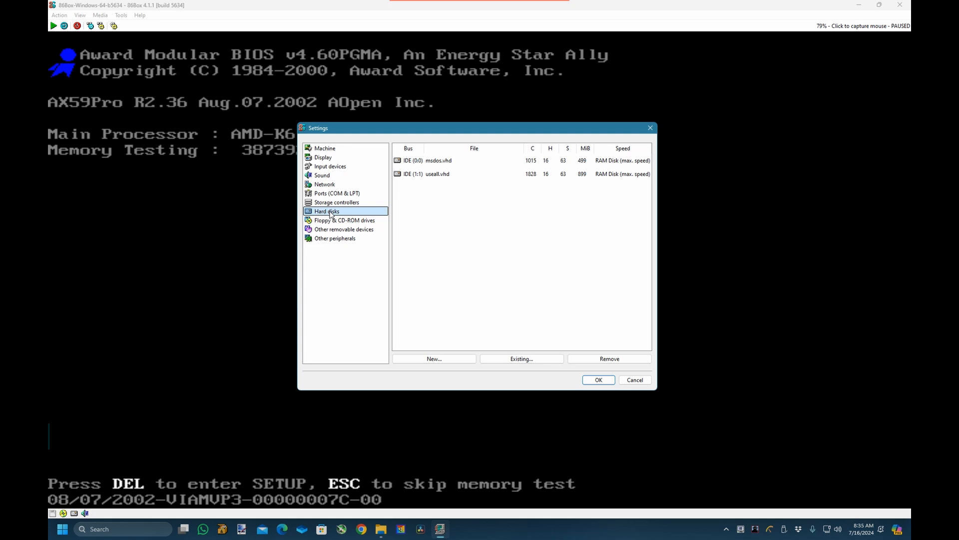
{"action": "left_click", "coordinate": [595, 381]}
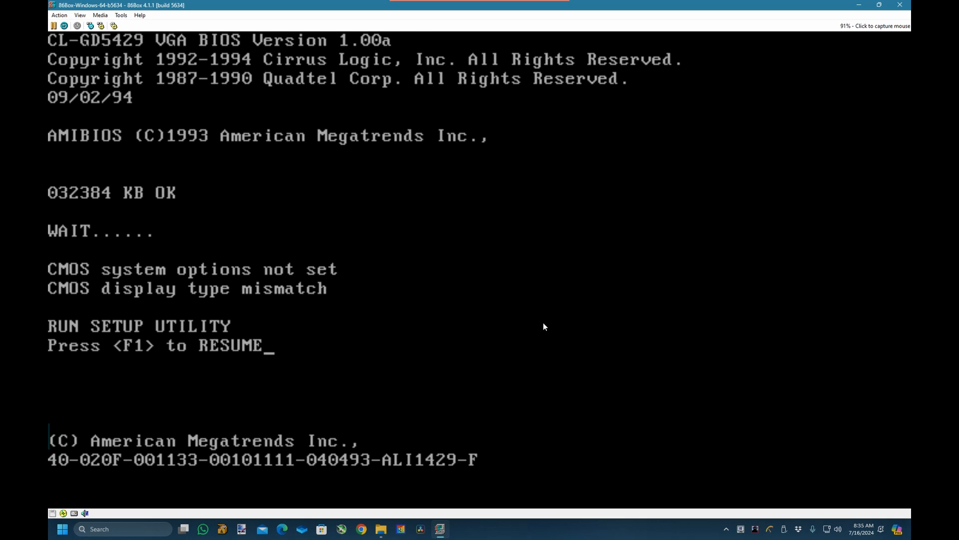
Enter the AMIBIOS setup utility and continue past its warning into Standard CMOS Setup
{"action": "key", "text": "F1"}
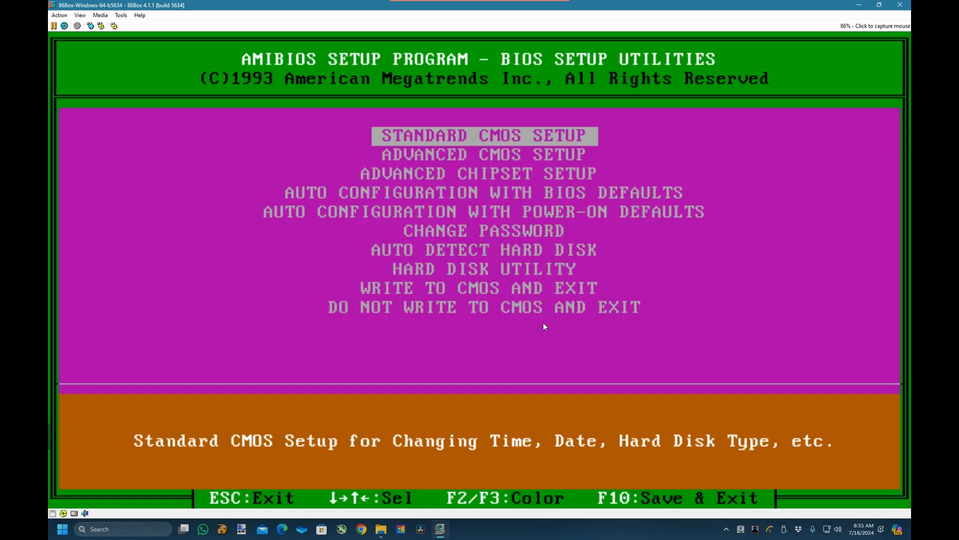
{"action": "key", "text": "Down"}
{"action": "key", "text": "Return"}
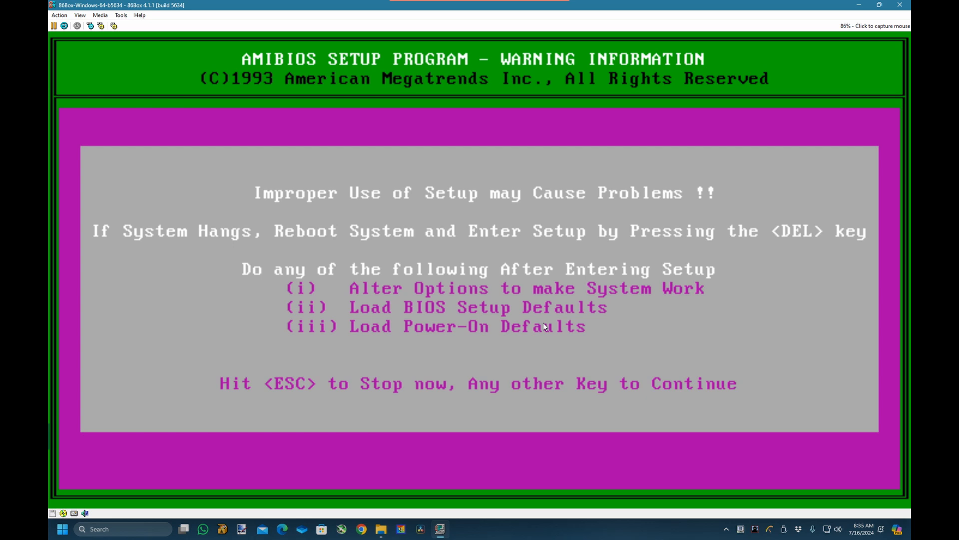
{"action": "key", "text": "Return"}
Try type 1 and 47 = USER TYPE for Hard Disk C in Standard CMOS Setup, and return to the main BIOS menu
{"action": "key", "text": "Right"}
{"action": "key", "text": "Right"}
{"action": "key", "text": "Down"}
{"action": "key", "text": "Left"}
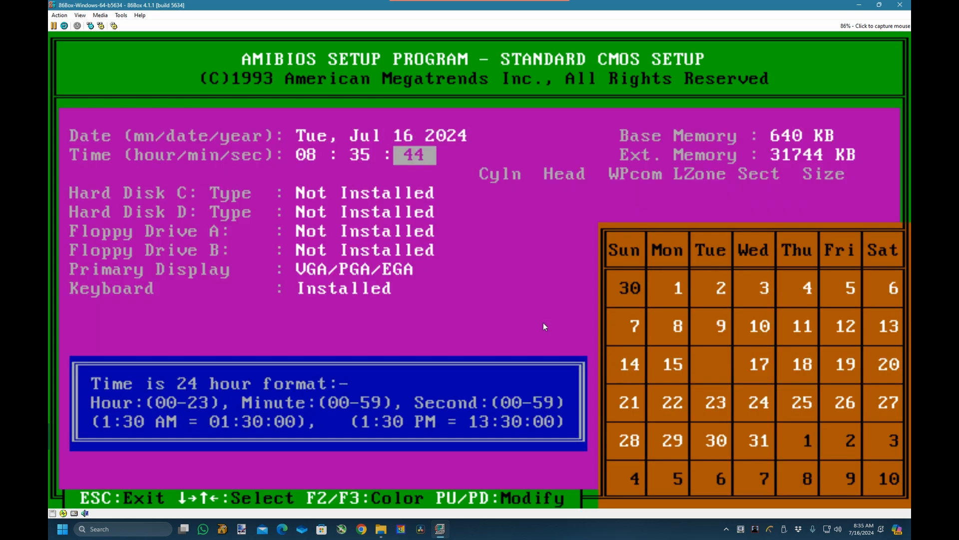
{"action": "key", "text": "Down"}
{"action": "key", "text": "Down"}
{"action": "key", "text": "Up"}
{"action": "key", "text": "Page_Up"}
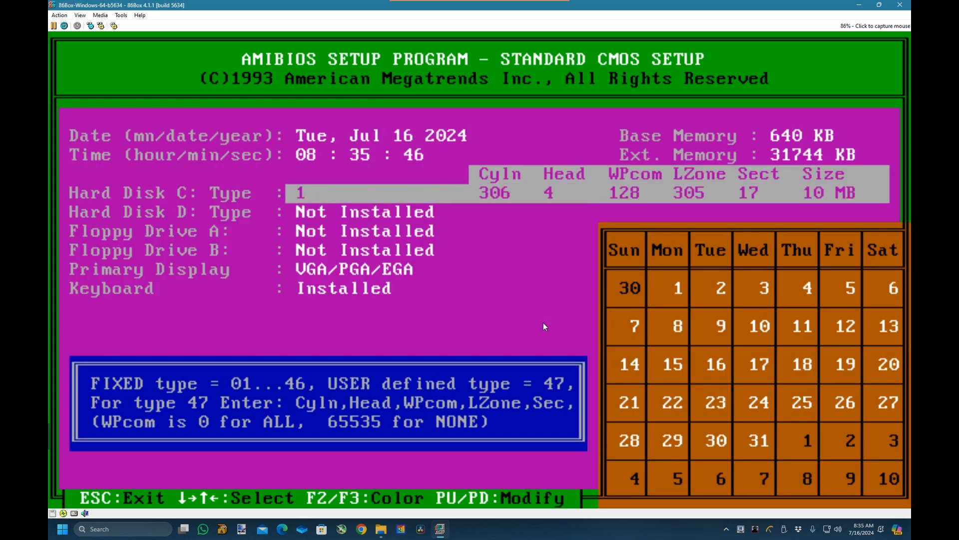
{"action": "key", "text": "Page_Down"}
{"action": "key", "text": "Page_Down"}
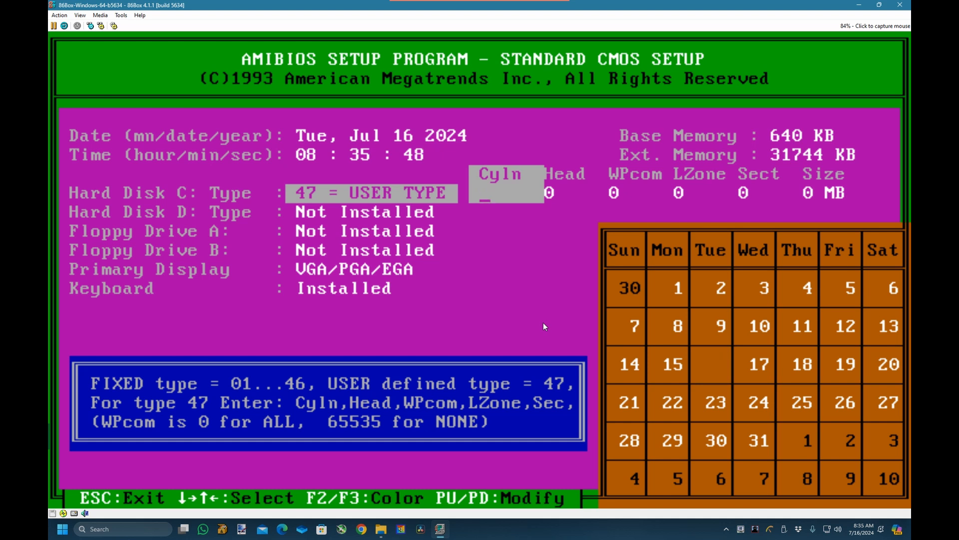
{"action": "key", "text": "Page_Up"}
{"action": "key", "text": "Down"}
{"action": "key", "text": "Down"}
{"action": "key", "text": "Down"}
{"action": "key", "text": "Escape"}
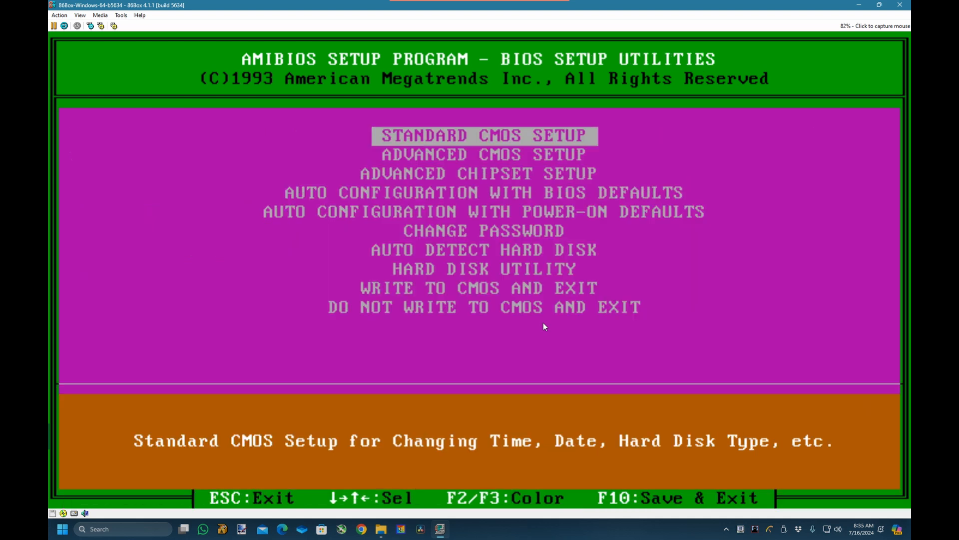
Auto-detect the hard disks in the BIOS, accepting the parameters for drive C and declining those for drive D
{"action": "key", "text": "Down"}
{"action": "key", "text": "Down"}
{"action": "key", "text": "Down"}
{"action": "key", "text": "Down"}
{"action": "key", "text": "Down"}
{"action": "key", "text": "Down"}
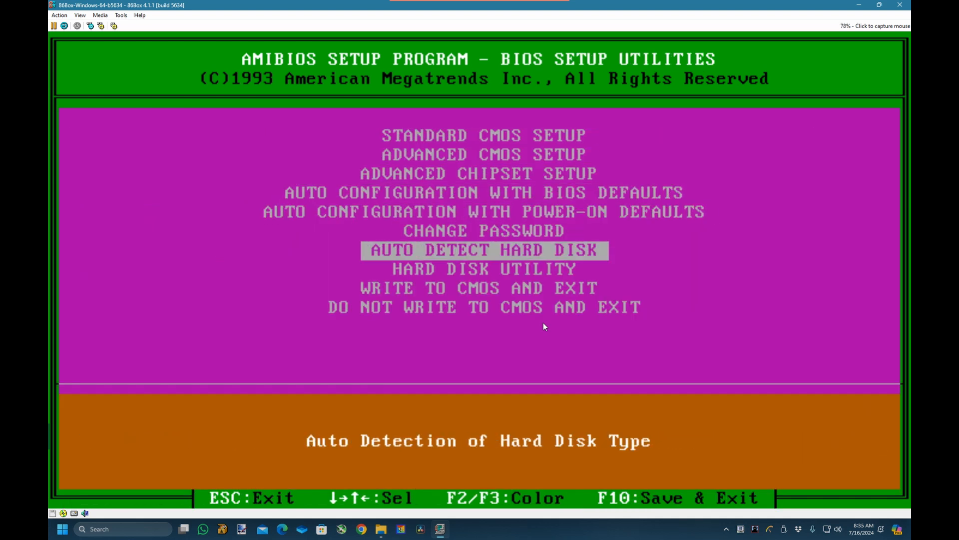
{"action": "key", "text": "Return"}
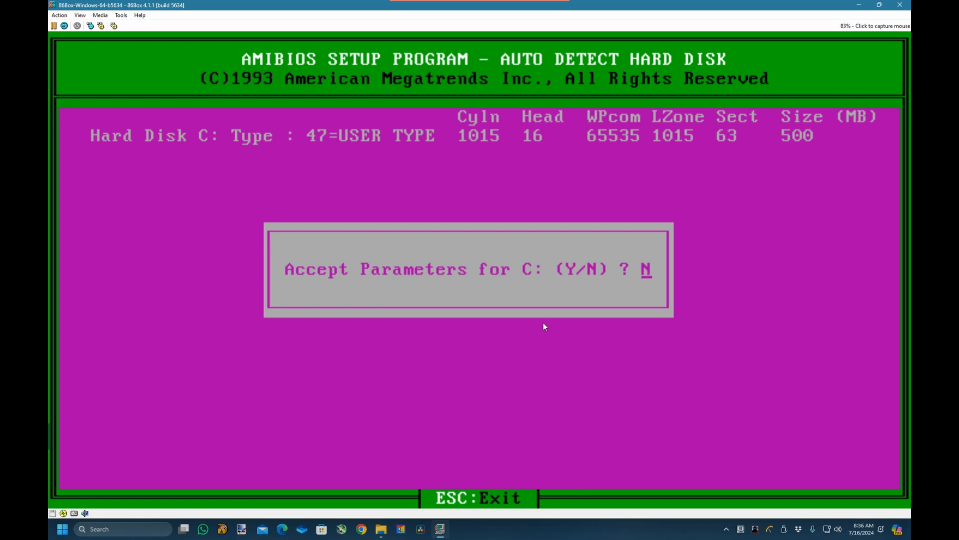
{"action": "key", "text": "y"}
{"action": "key", "text": "Return"}
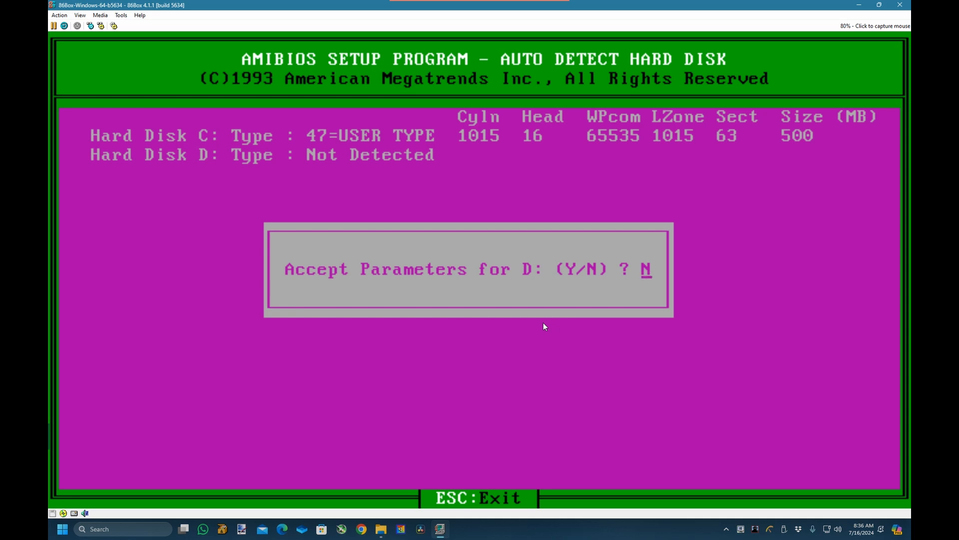
{"action": "key", "text": "Return"}
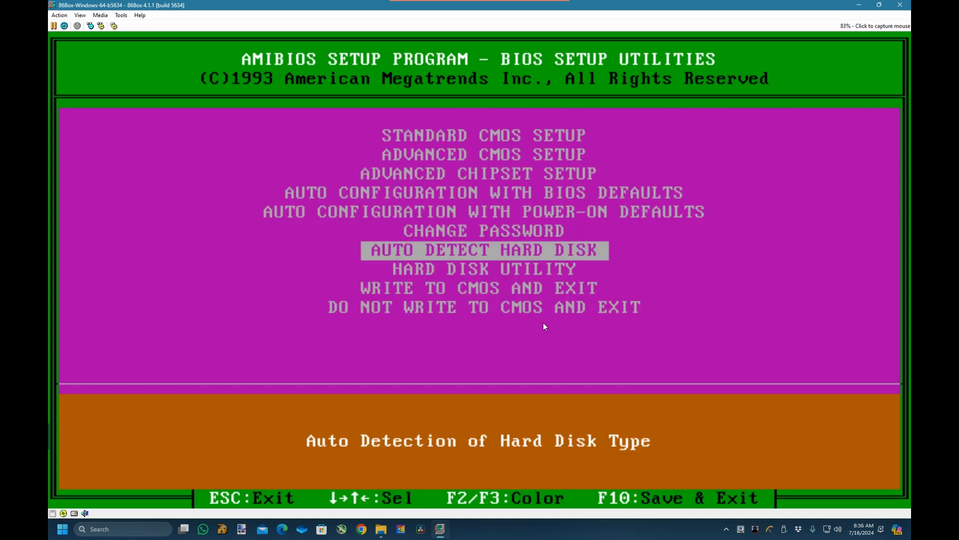
Run the BIOS hard disk auto-detection again and accept the parameters for drive C
{"action": "key", "text": "Return"}
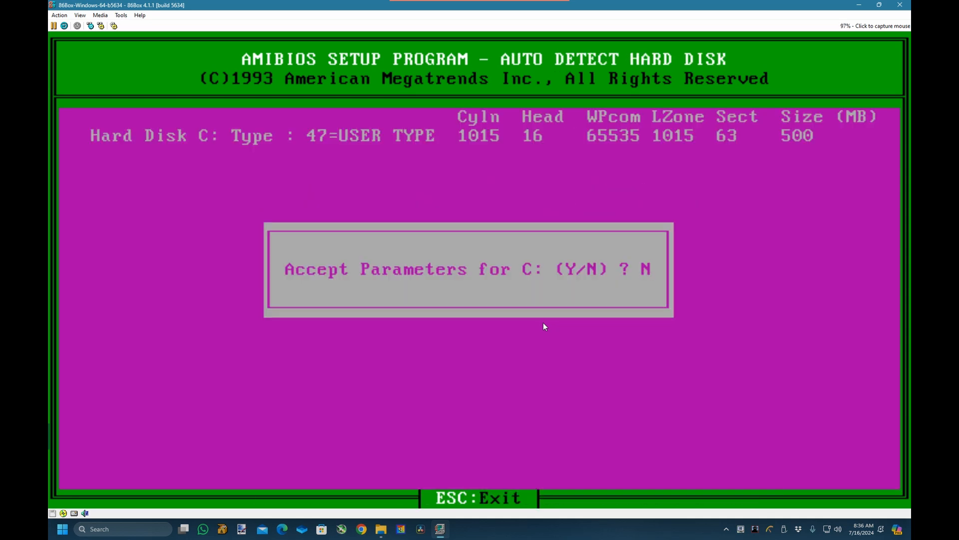
{"action": "key", "text": "y"}
{"action": "key", "text": "Return"}
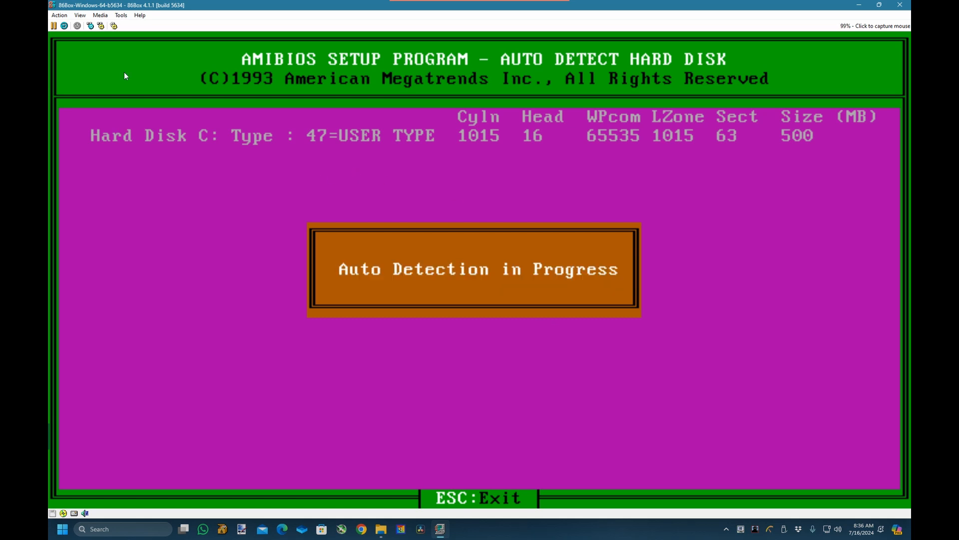
{"action": "left_click", "coordinate": [128, 15]}
{"action": "left_click", "coordinate": [135, 26]}
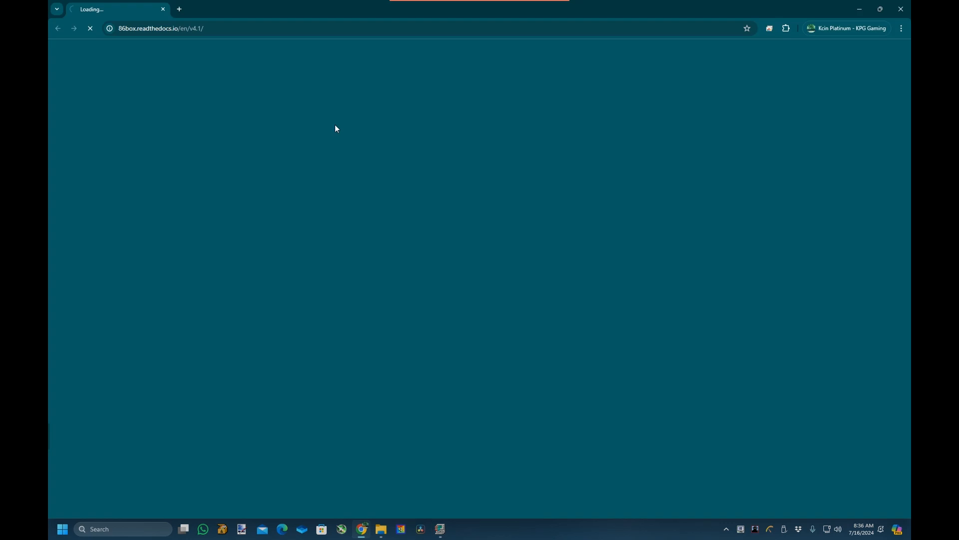
{"action": "left_click", "coordinate": [908, 4]}
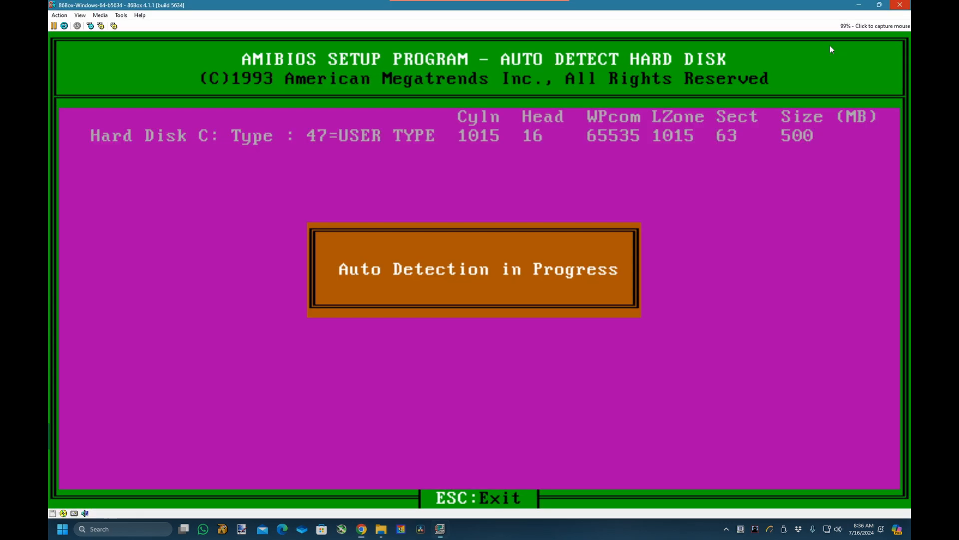
Open the virtual machine settings and try the i486 (Miscellaneous) machine type, checking its frequency and machine options
{"action": "left_click", "coordinate": [128, 15]}
{"action": "left_click", "coordinate": [131, 26]}
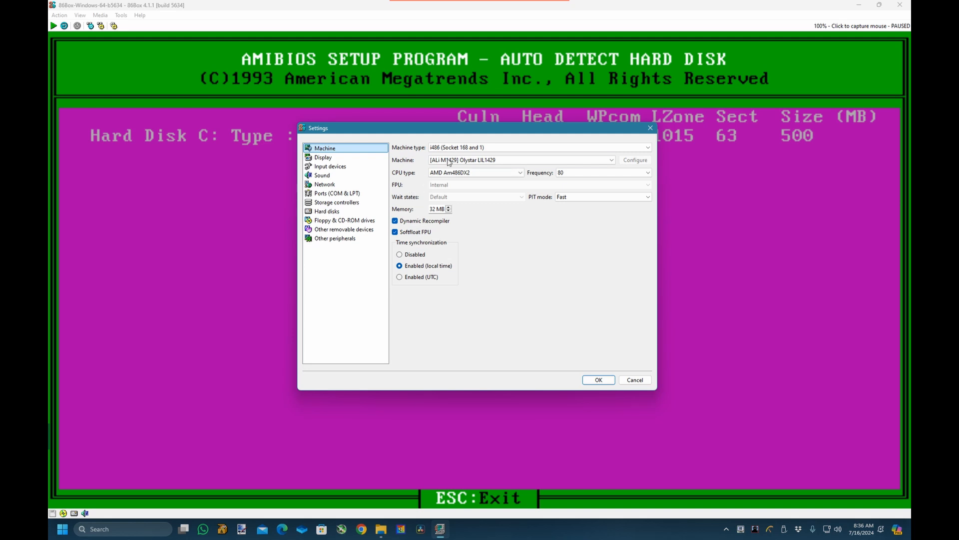
{"action": "left_click", "coordinate": [501, 148]}
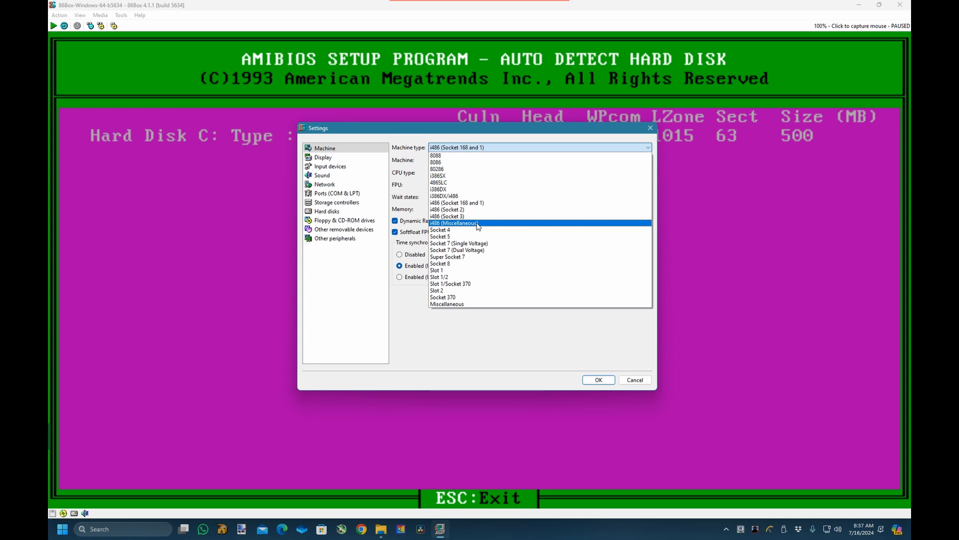
{"action": "left_click", "coordinate": [479, 223]}
{"action": "left_click", "coordinate": [584, 172]}
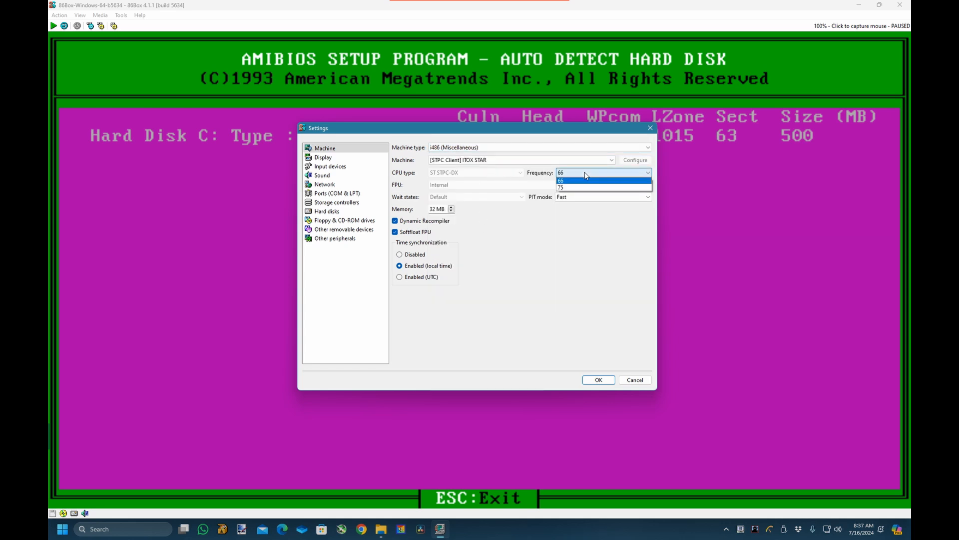
{"action": "left_click", "coordinate": [585, 172]}
{"action": "left_click", "coordinate": [493, 161]}
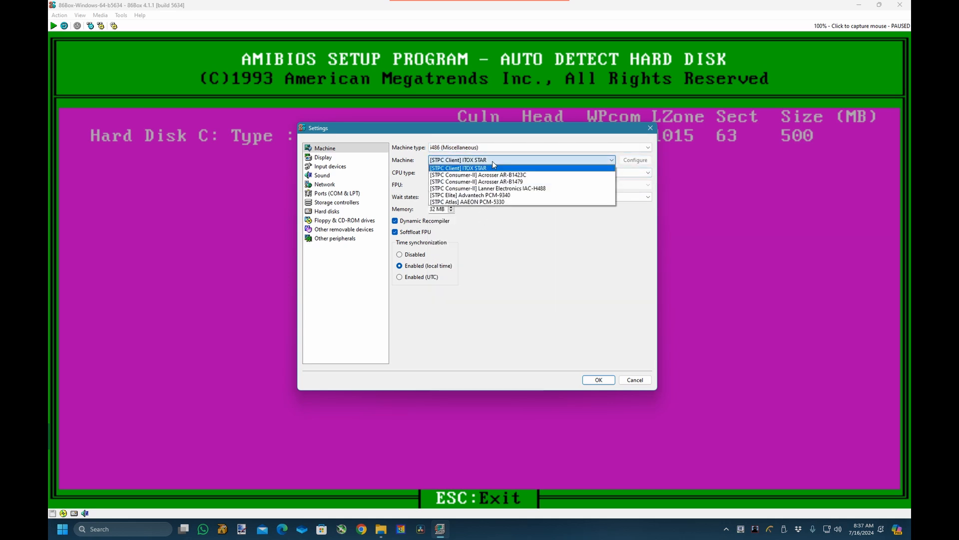
{"action": "left_click", "coordinate": [499, 160]}
Set the machine type to Socket 7 (Dual Voltage) and the machine to [i430VX] Packard Bell PB680
{"action": "left_click", "coordinate": [504, 148]}
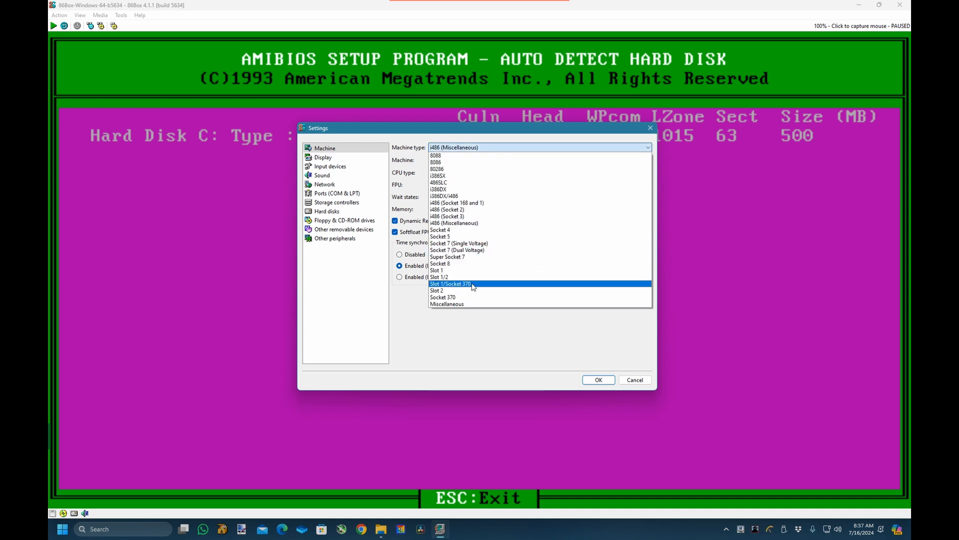
{"action": "key", "text": "Escape"}
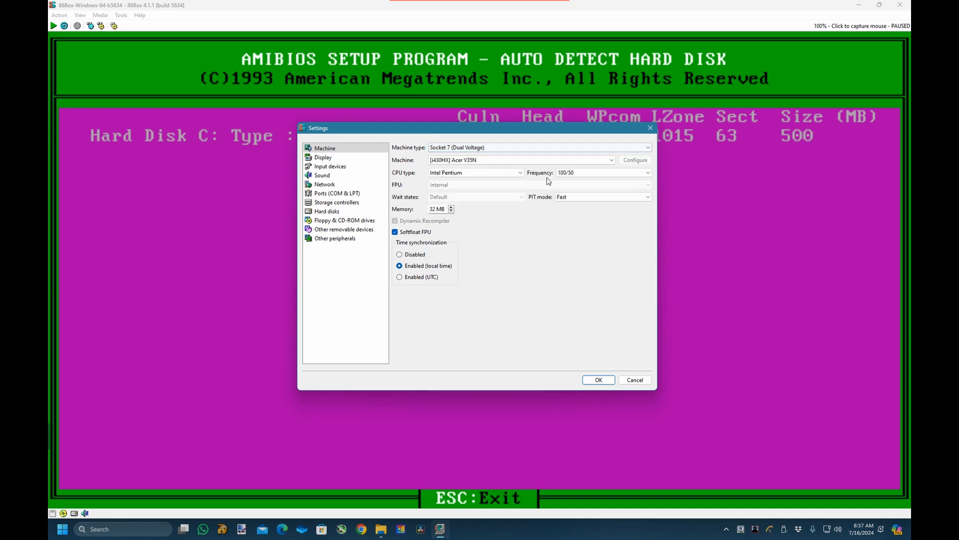
{"action": "left_click", "coordinate": [547, 160]}
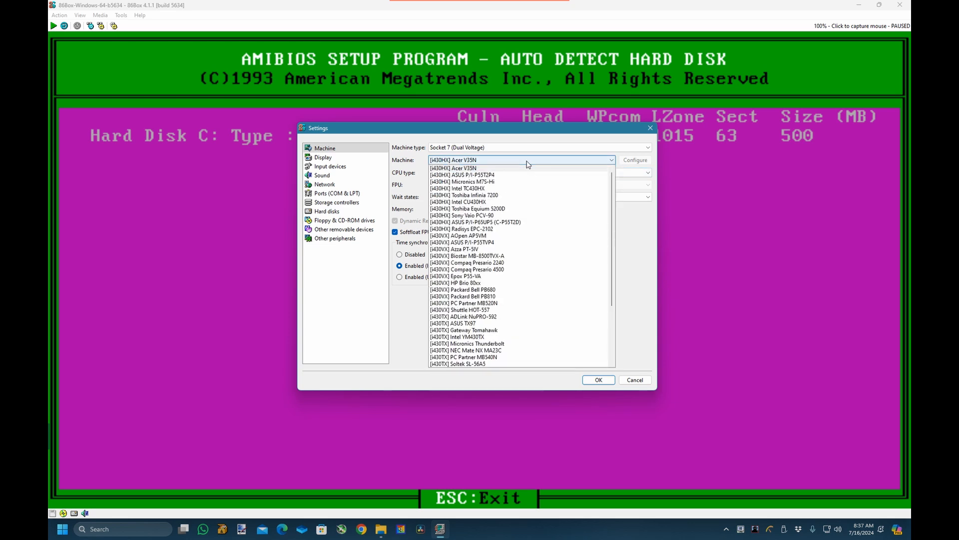
{"action": "left_click", "coordinate": [495, 290]}
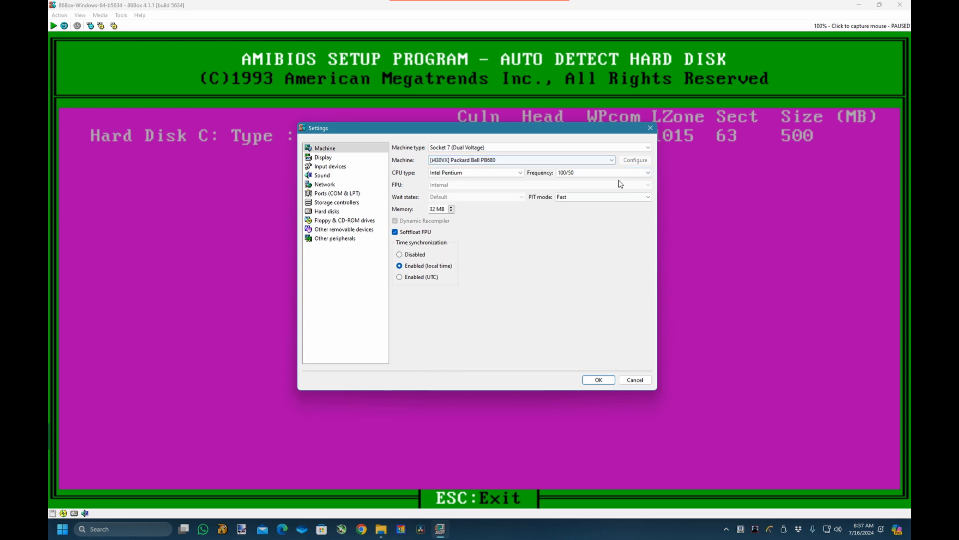
Set the CPU type to Intel Pentium MMX with a frequency of 233
{"action": "left_click", "coordinate": [610, 173]}
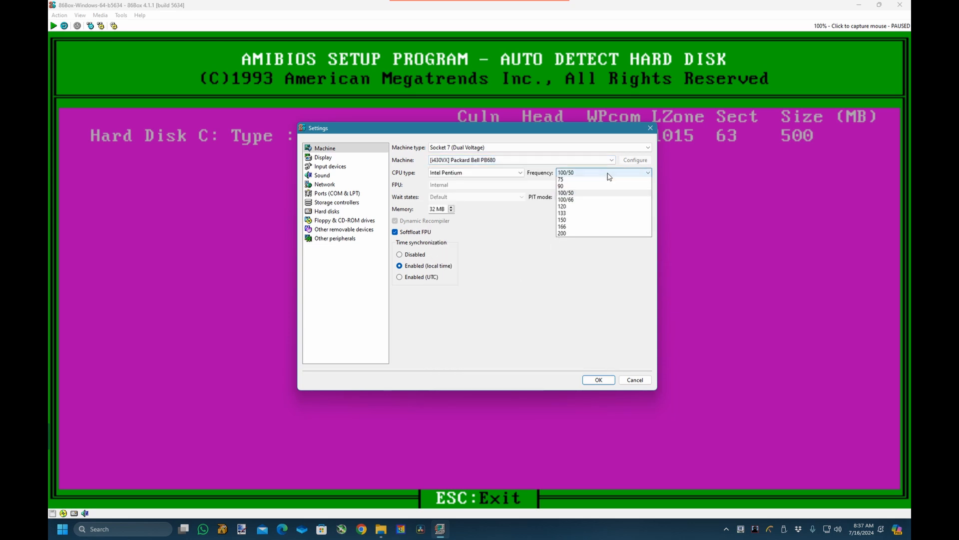
{"action": "left_click", "coordinate": [586, 234]}
{"action": "left_click", "coordinate": [518, 174]}
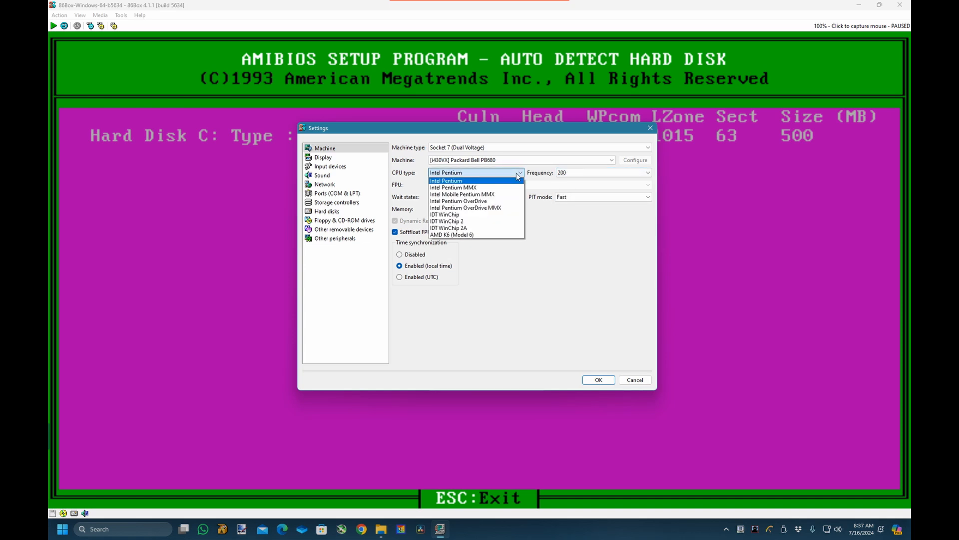
{"action": "left_click", "coordinate": [475, 188]}
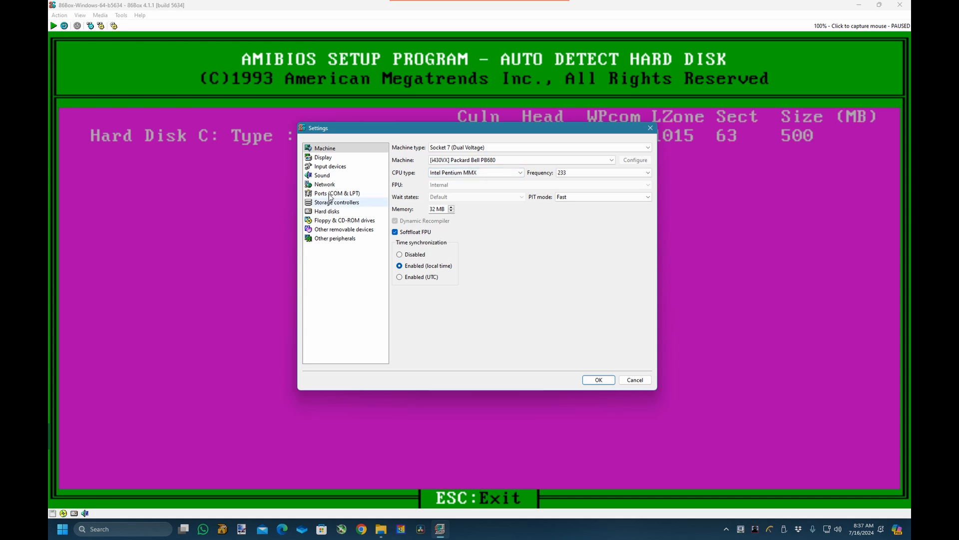
Disable Voodoo Graphics, check the input, sound and hard disk settings, and apply the configuration to the virtual machine
{"action": "left_click", "coordinate": [325, 158]}
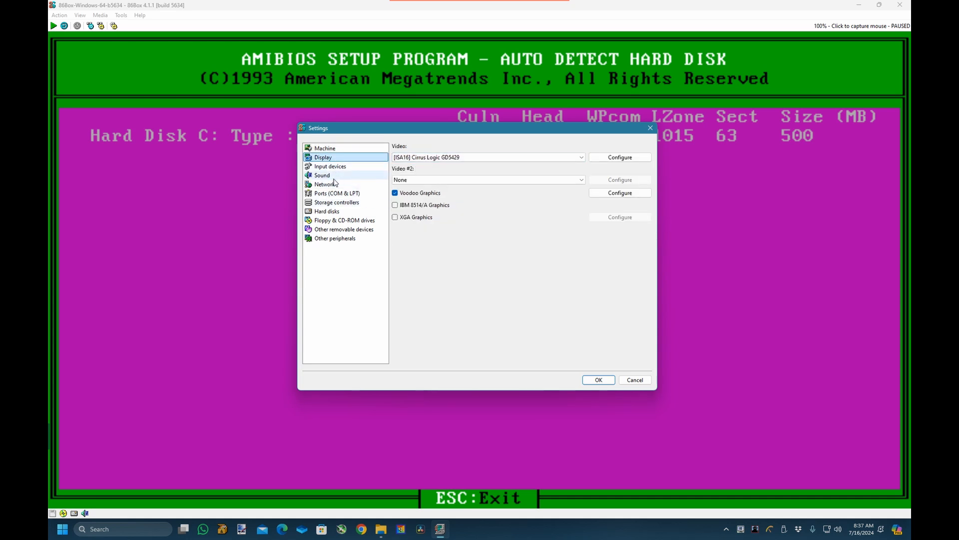
{"action": "left_click", "coordinate": [394, 193]}
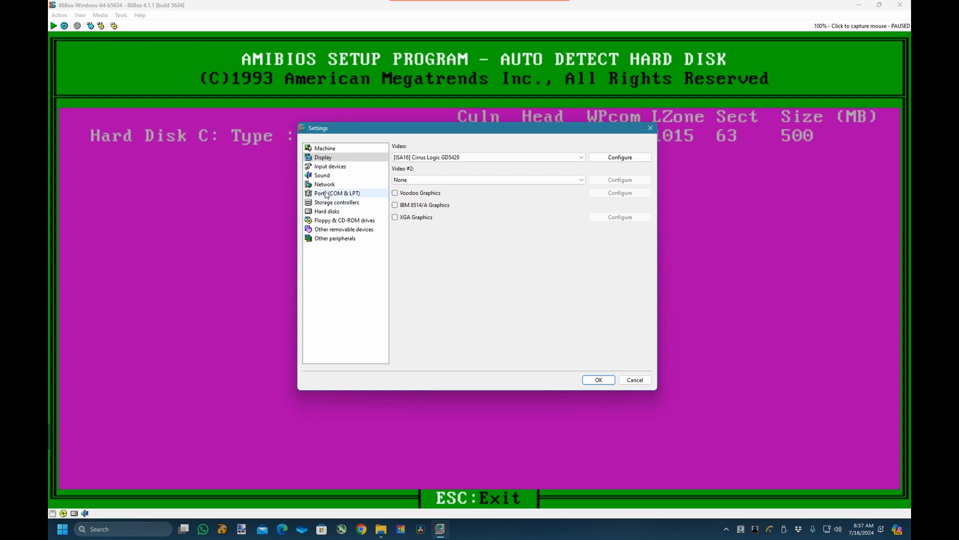
{"action": "left_click", "coordinate": [330, 167]}
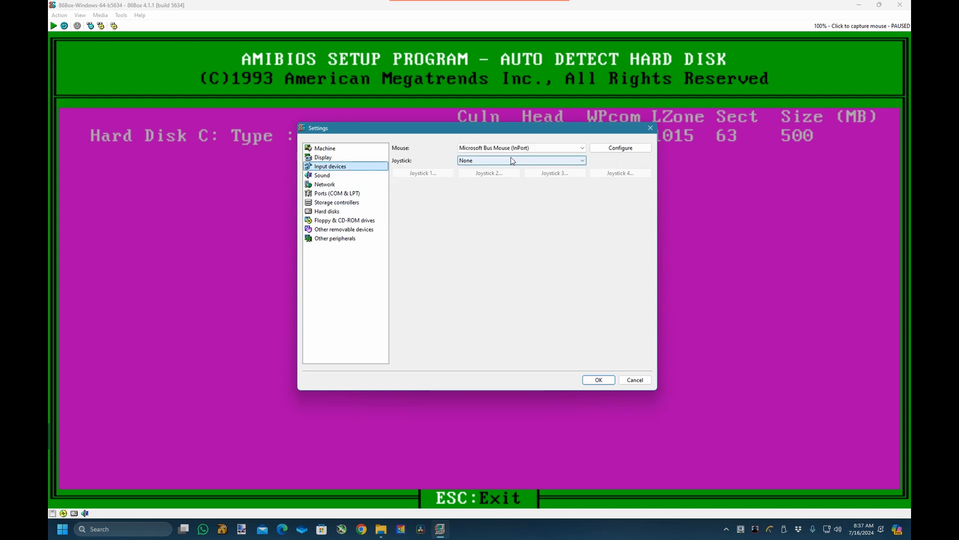
{"action": "left_click", "coordinate": [364, 175]}
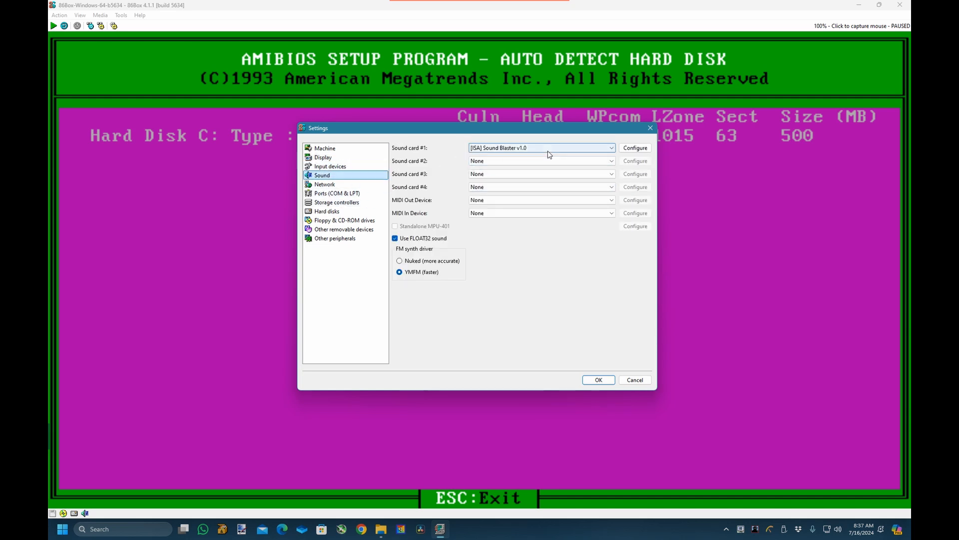
{"action": "left_click", "coordinate": [343, 211]}
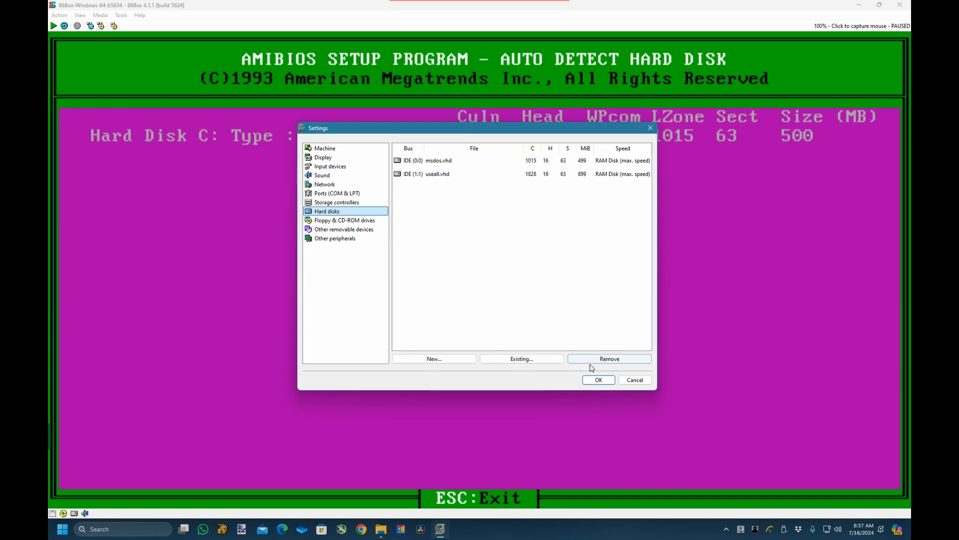
{"action": "left_click", "coordinate": [598, 380]}
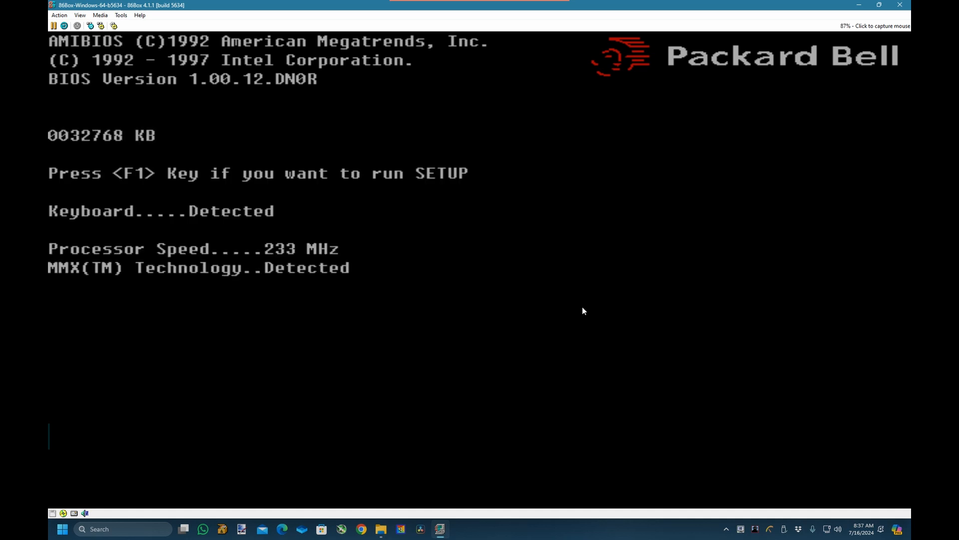
Enter the BIOS setup utility of the restarted Packard Bell machine
{"action": "key", "text": "F1"}
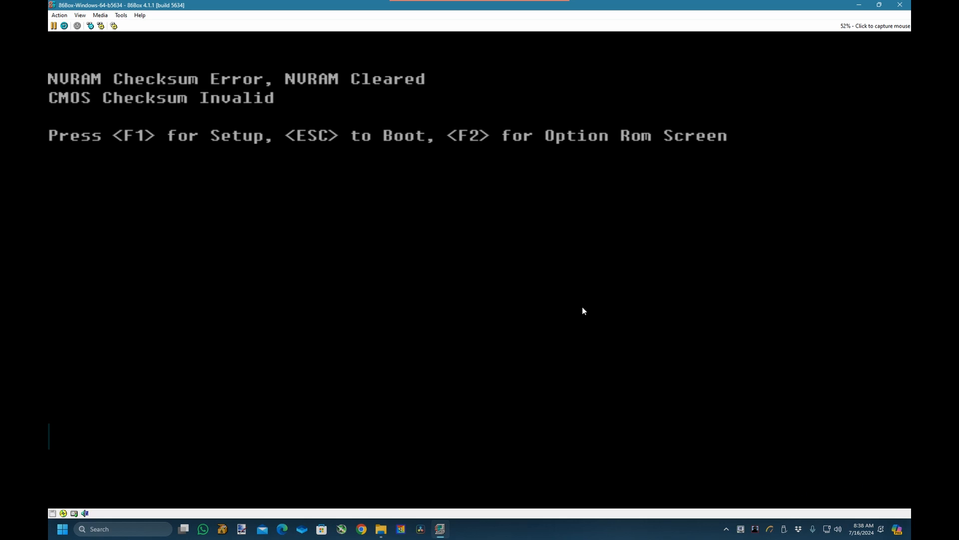
{"action": "key", "text": "F1"}
{"action": "key", "text": "Down"}
{"action": "key", "text": "Down"}
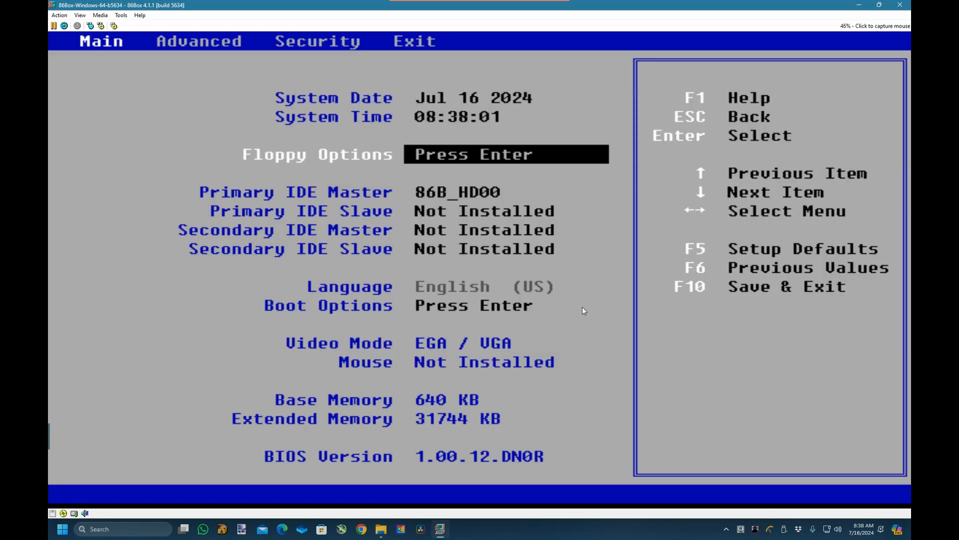
{"action": "key", "text": "Up"}
{"action": "key", "text": "Up"}
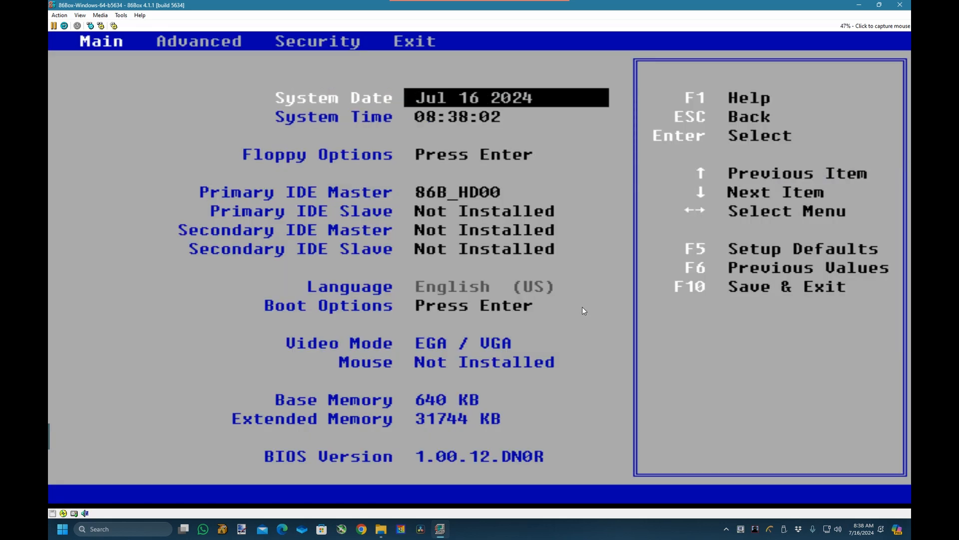
Check the Secondary IDE Master configuration and return to the main BIOS page
{"action": "key", "text": "Down"}
{"action": "key", "text": "Down"}
{"action": "key", "text": "Down"}
{"action": "key", "text": "Down"}
{"action": "key", "text": "Down"}
{"action": "key", "text": "Return"}
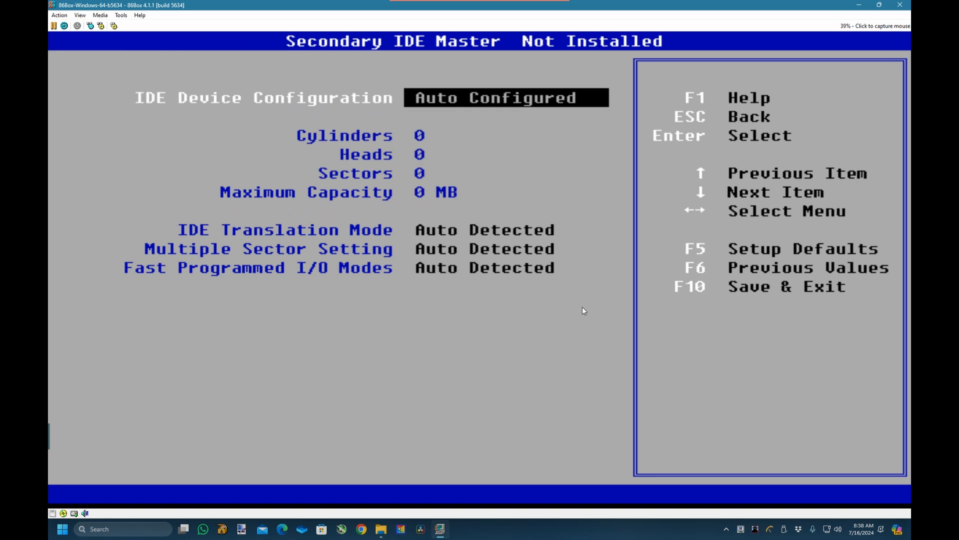
{"action": "key", "text": "Escape"}
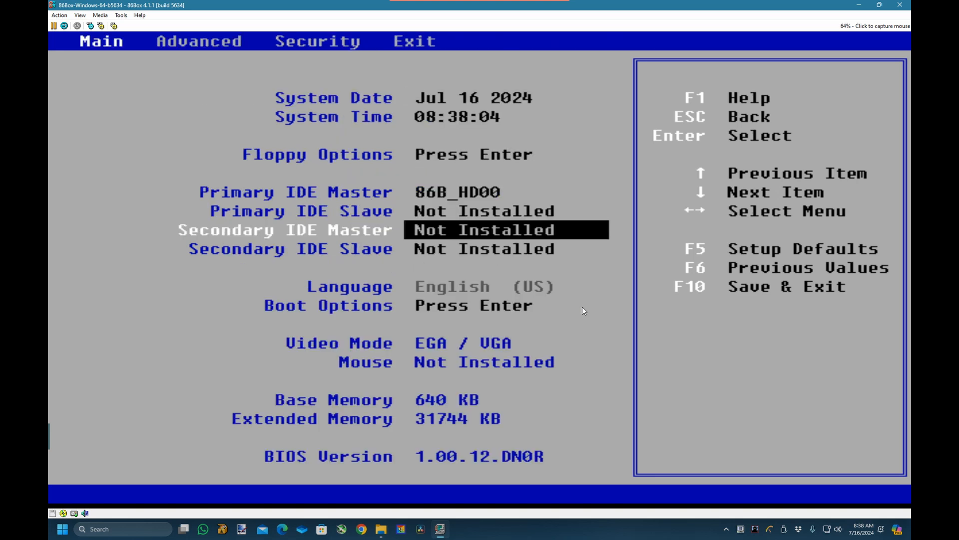
Look through the Advanced and Security BIOS pages and check the Primary IDE Master configuration
{"action": "key", "text": "Right"}
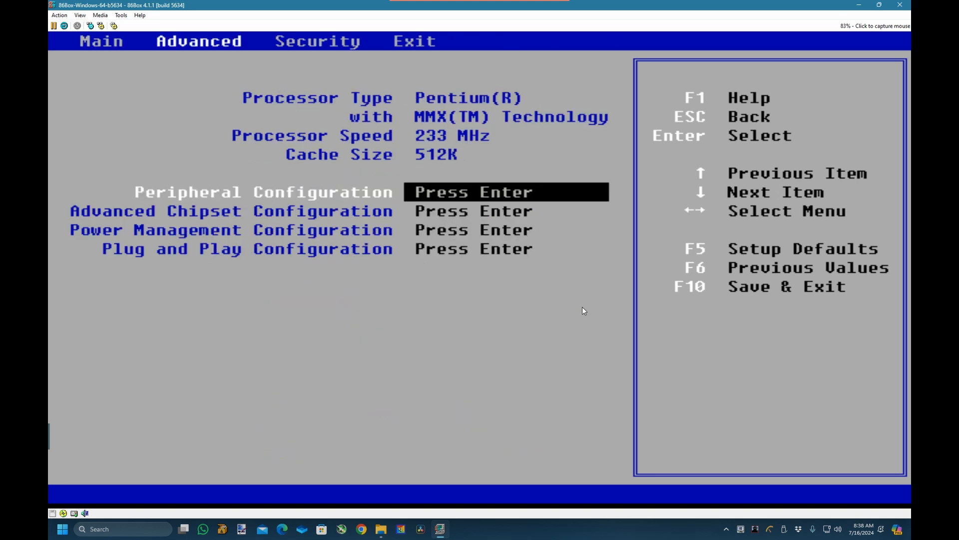
{"action": "key", "text": "Right"}
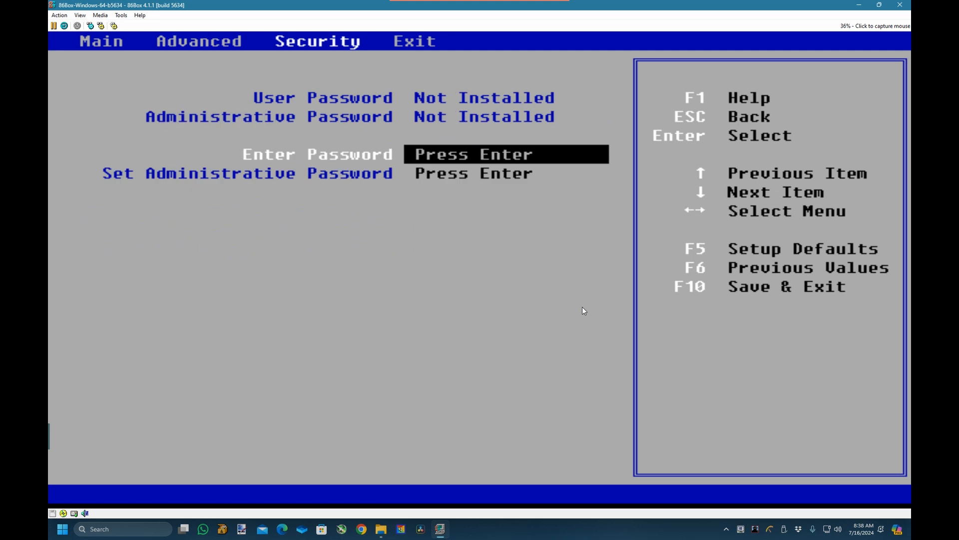
{"action": "key", "text": "Left"}
{"action": "key", "text": "Left"}
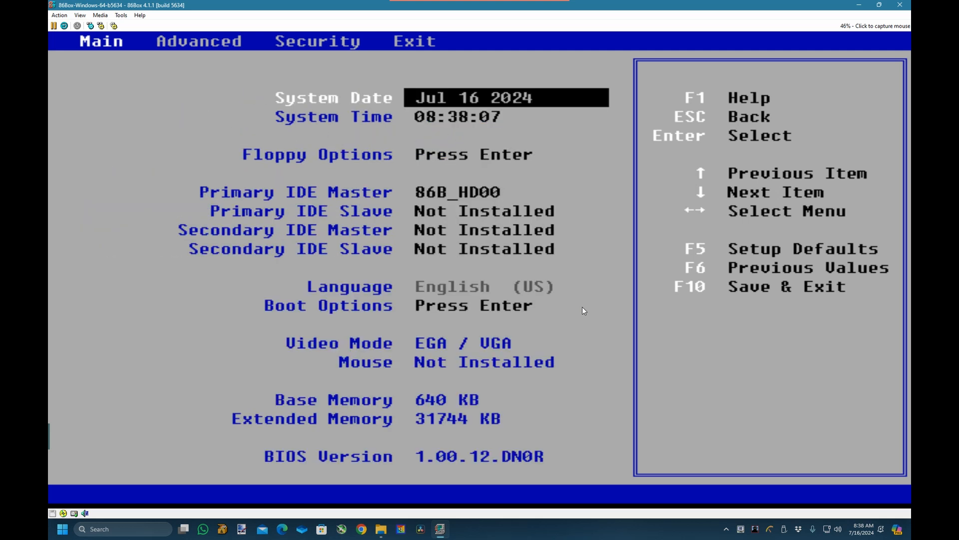
{"action": "key", "text": "Down"}
{"action": "key", "text": "Down"}
{"action": "key", "text": "Down"}
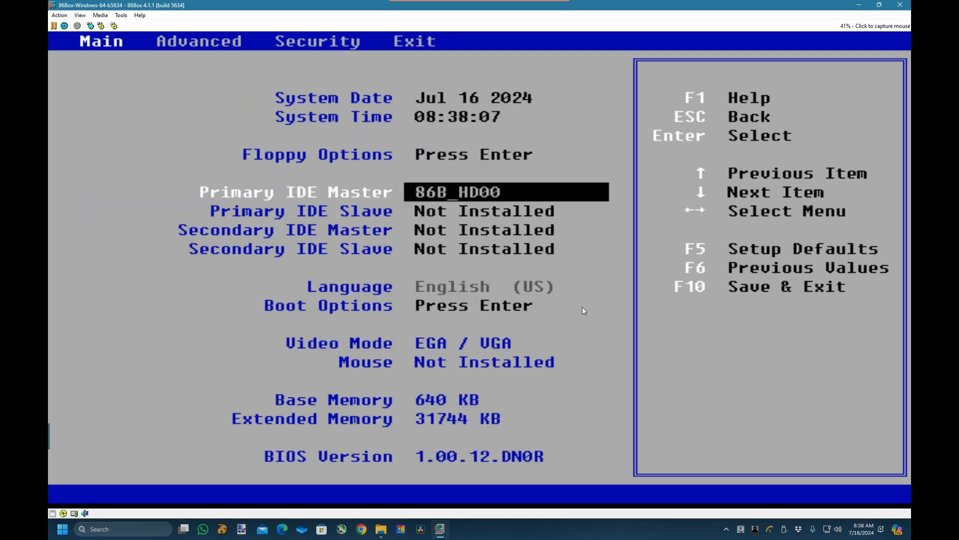
{"action": "key", "text": "Return"}
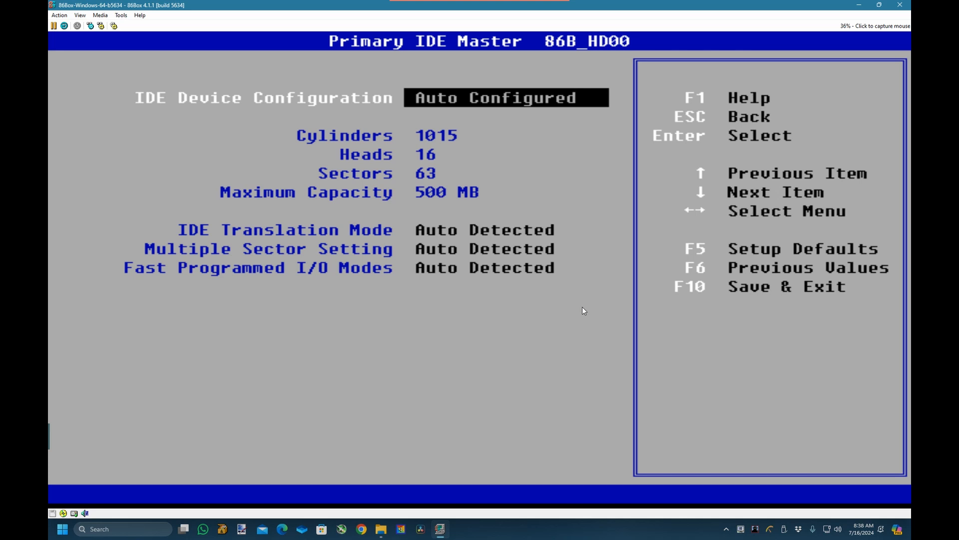
{"action": "key", "text": "Escape"}
Set the Primary IDE Slave's IDE Device Configuration to Auto Configured and return to the main BIOS page
{"action": "key", "text": "Down"}
{"action": "key", "text": "Return"}
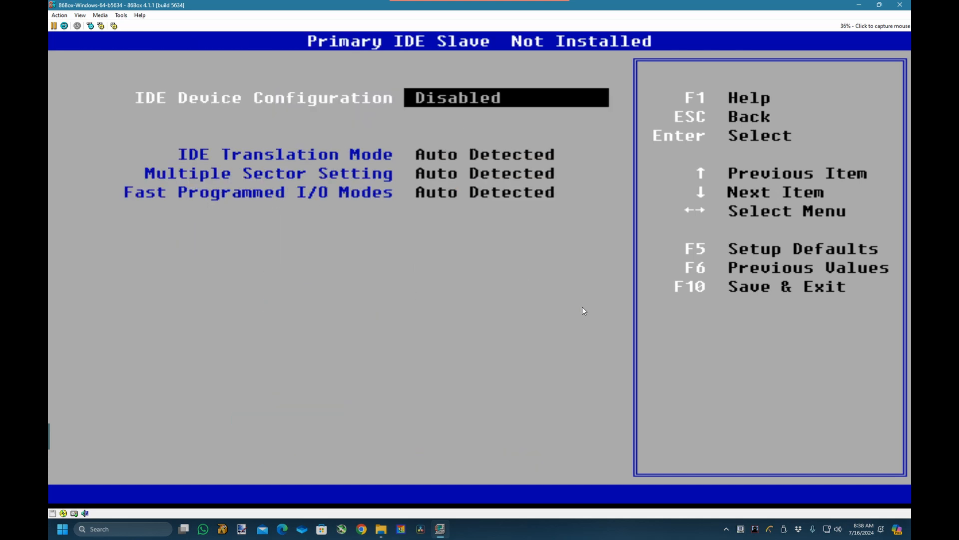
{"action": "key", "text": "Return"}
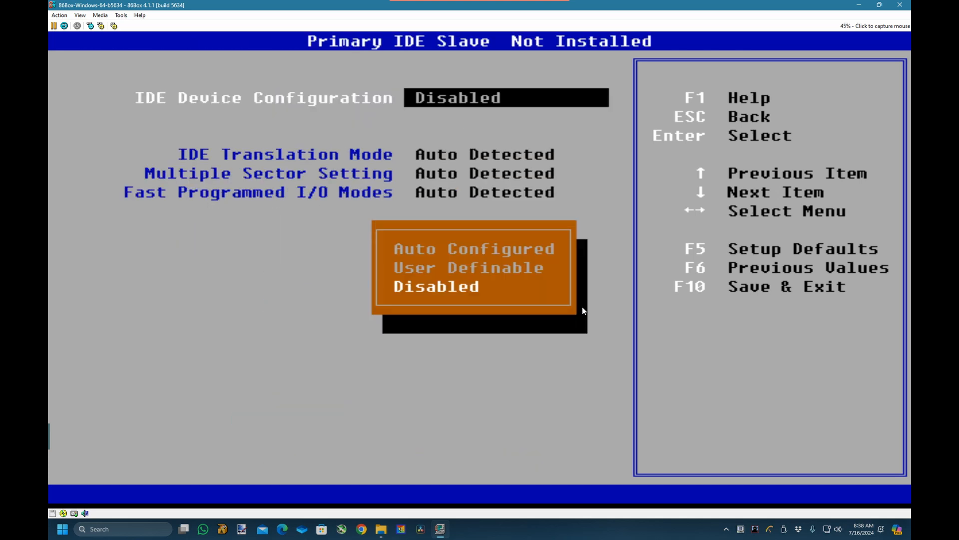
{"action": "key", "text": "Up"}
{"action": "key", "text": "Up"}
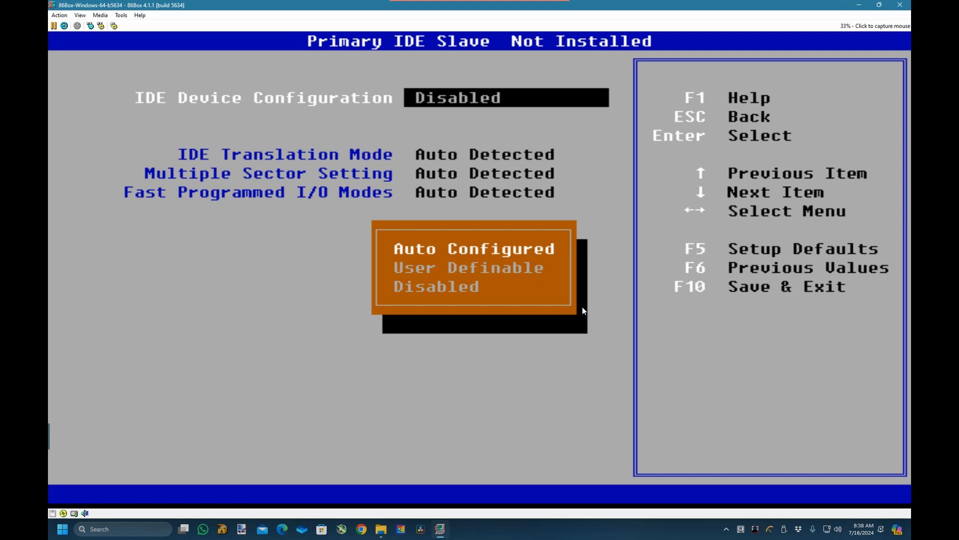
{"action": "key", "text": "Return"}
{"action": "key", "text": "Escape"}
{"action": "key", "text": "Down"}
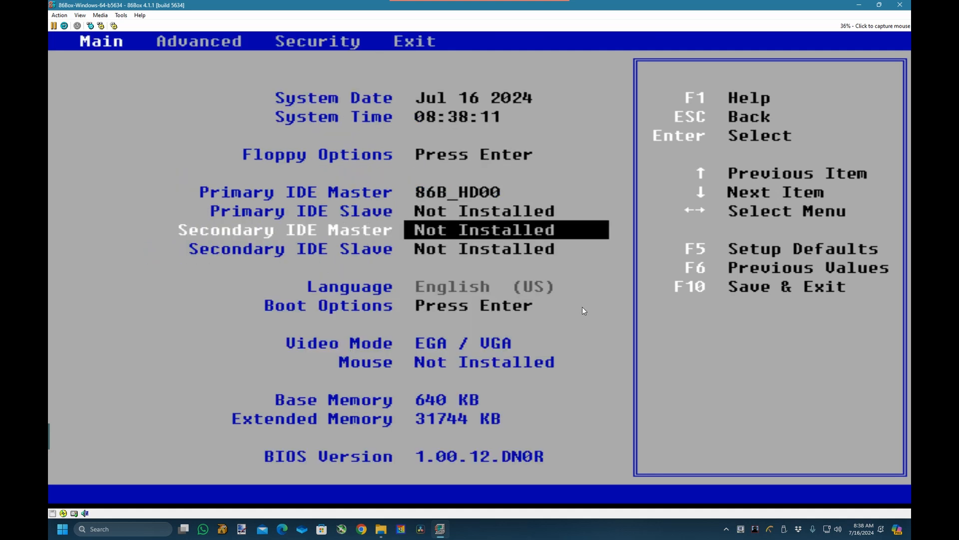
Set the Secondary IDE Master's IDE Device Configuration to Auto Configured and return to the main BIOS page
{"action": "key", "text": "Return"}
{"action": "key", "text": "Return"}
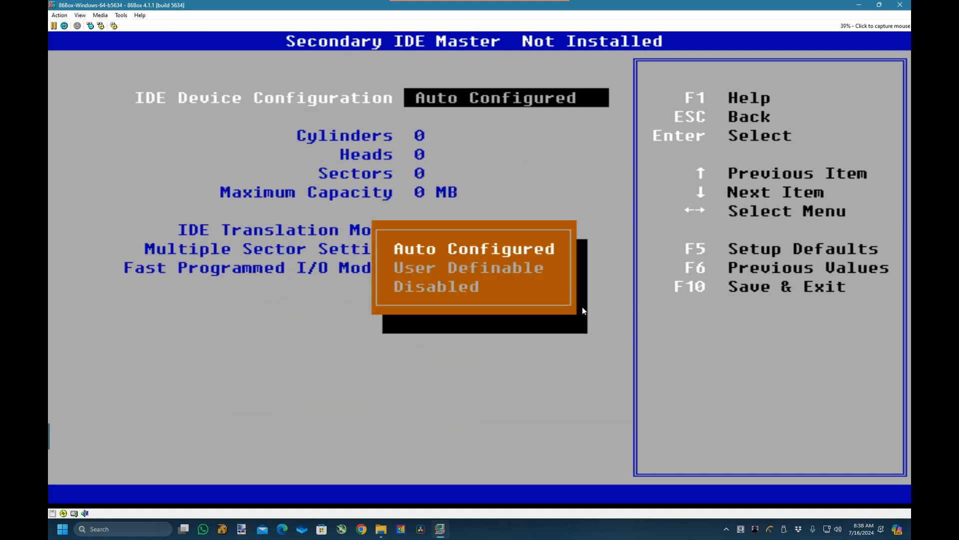
{"action": "key", "text": "Return"}
{"action": "key", "text": "Escape"}
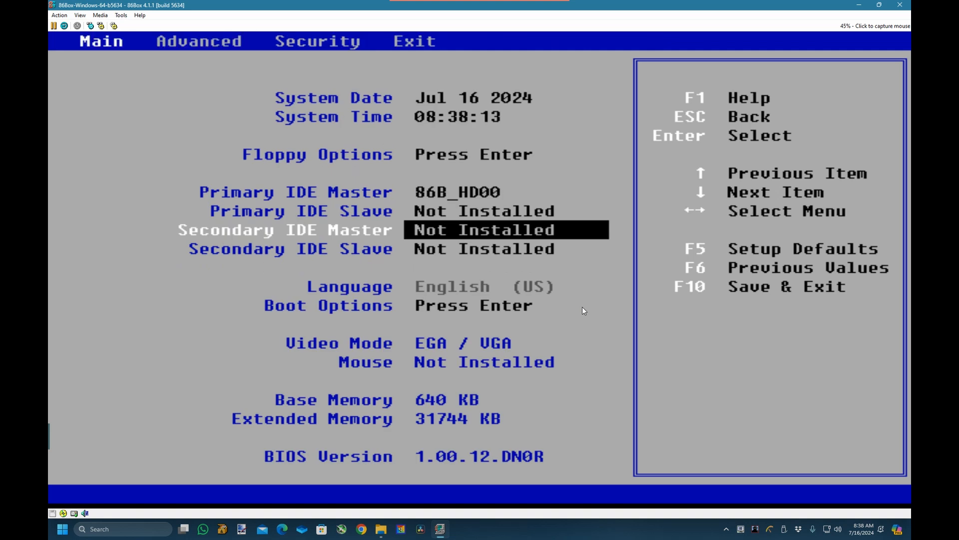
Set the Secondary IDE Slave's IDE Device Configuration to Auto Configured and return to the main BIOS page
{"action": "key", "text": "Down"}
{"action": "key", "text": "Return"}
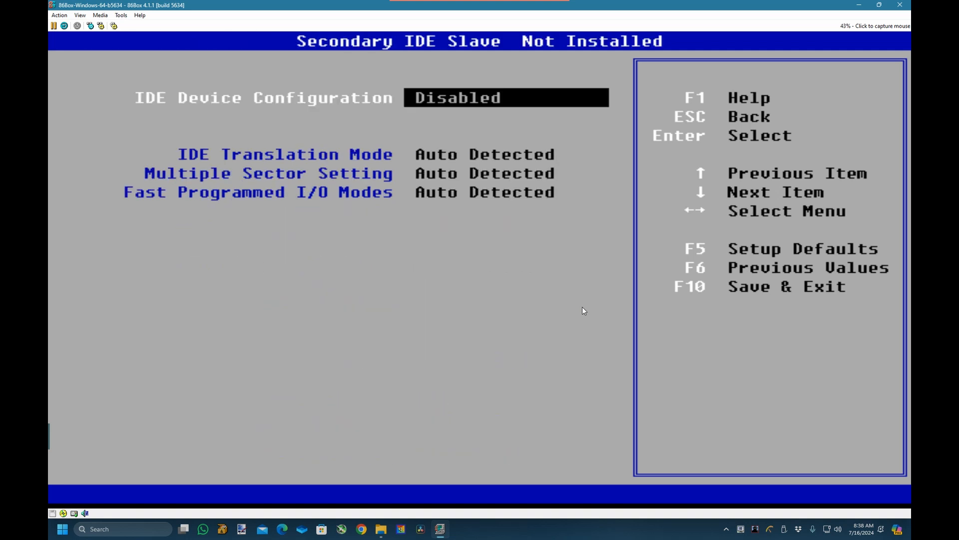
{"action": "key", "text": "Return"}
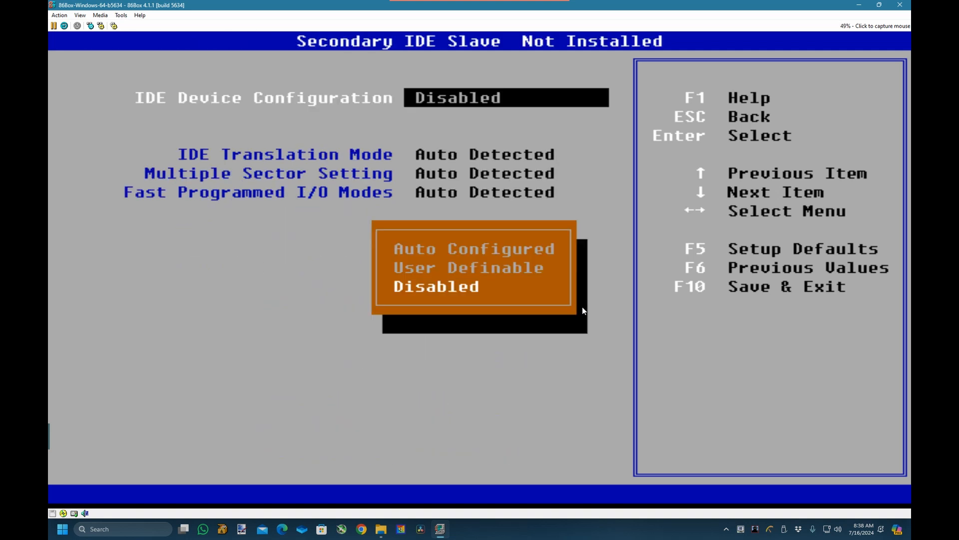
{"action": "key", "text": "Up"}
{"action": "key", "text": "Return"}
{"action": "key", "text": "Down"}
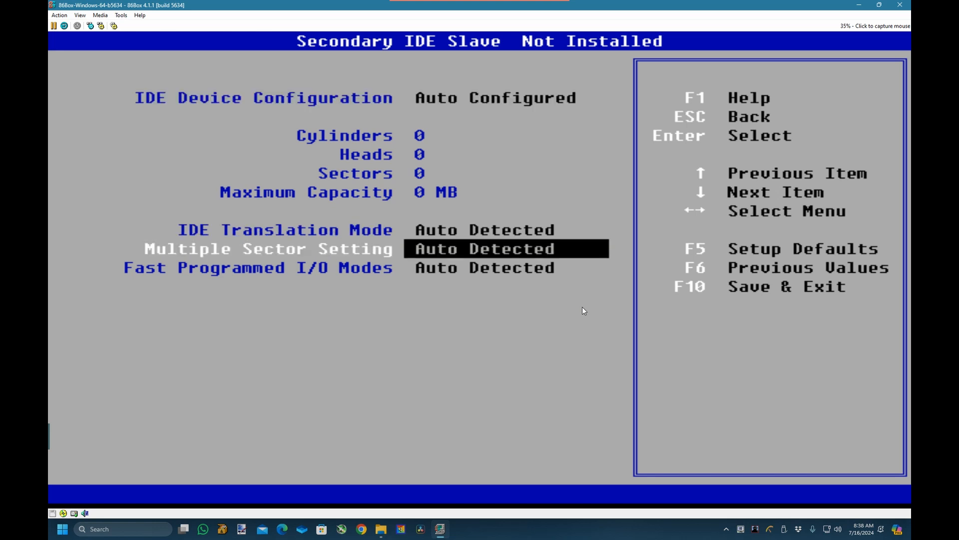
{"action": "key", "text": "Down"}
{"action": "key", "text": "Escape"}
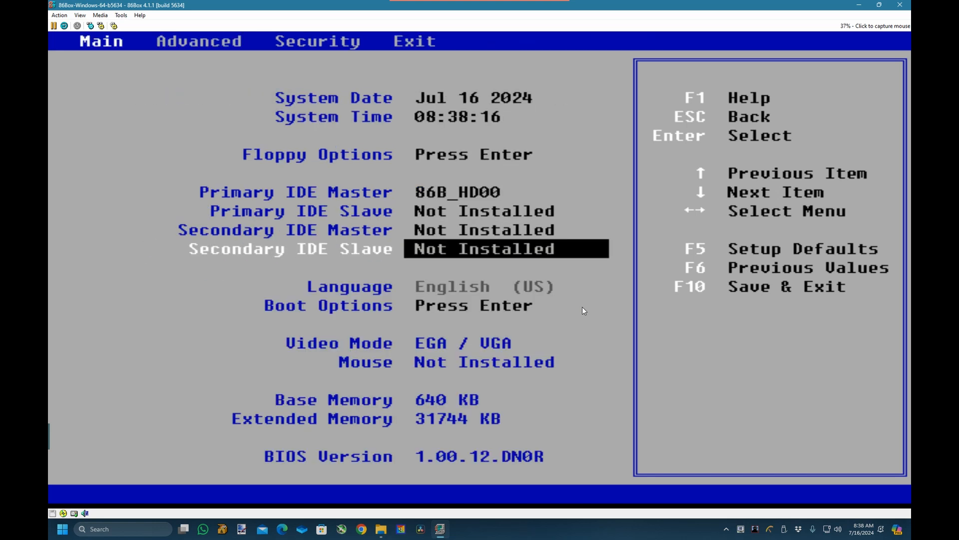
Look through the Security, Exit and Advanced BIOS pages and return to the main page
{"action": "key", "text": "Left"}
{"action": "key", "text": "Left"}
{"action": "key", "text": "Left"}
{"action": "key", "text": "Left"}
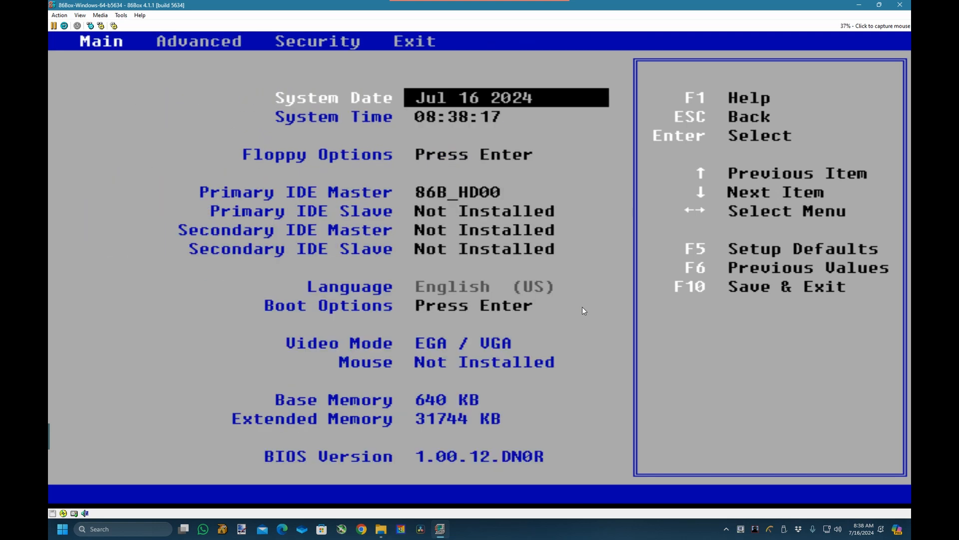
{"action": "key", "text": "Left"}
{"action": "key", "text": "Left"}
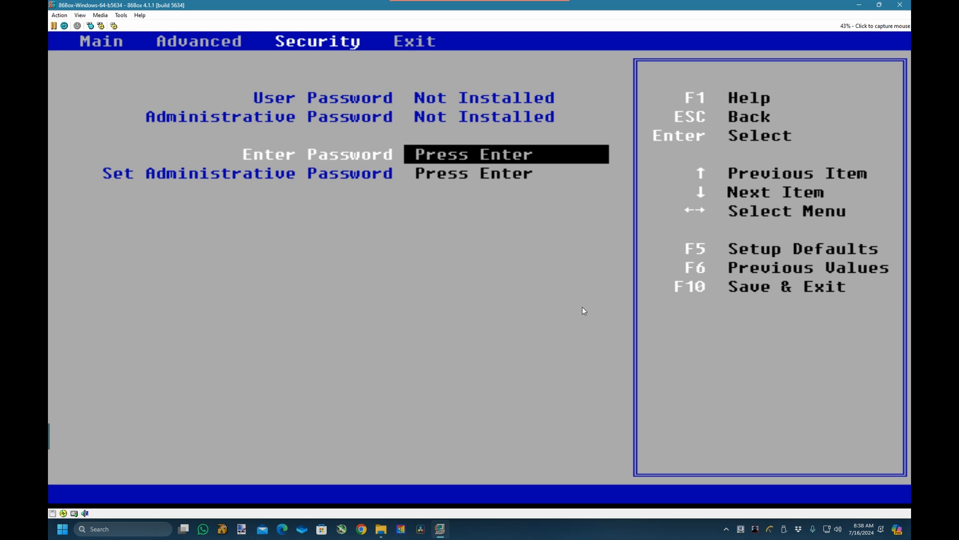
{"action": "key", "text": "Right"}
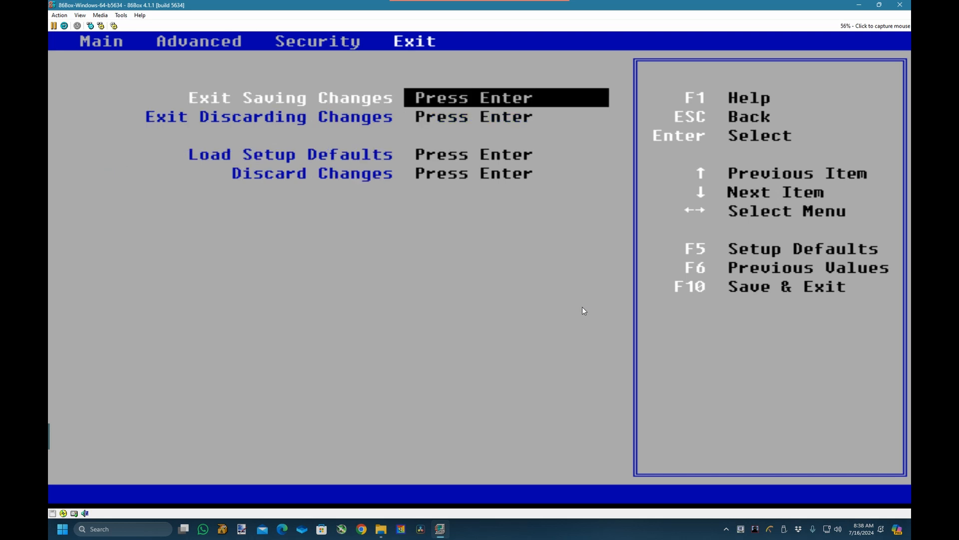
{"action": "key", "text": "Left"}
{"action": "key", "text": "Left"}
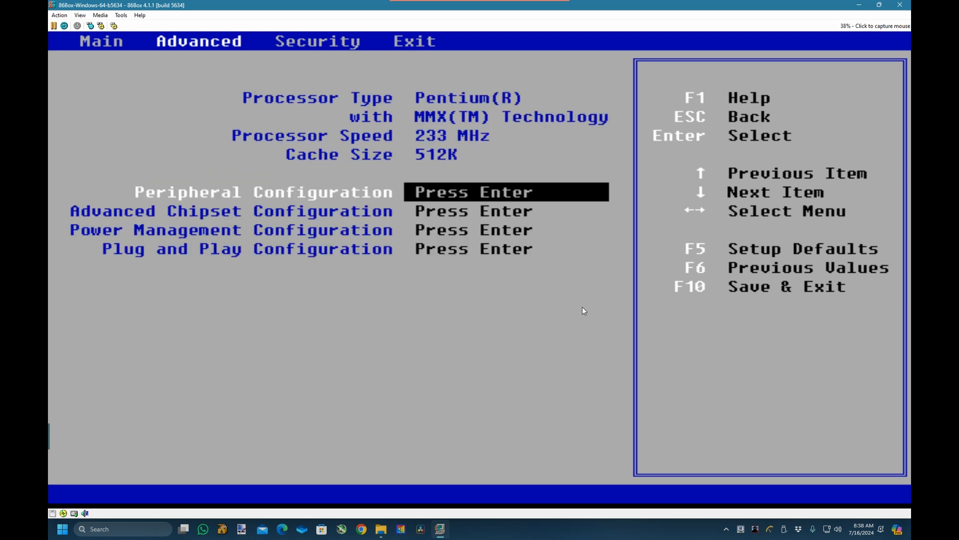
{"action": "key", "text": "Left"}
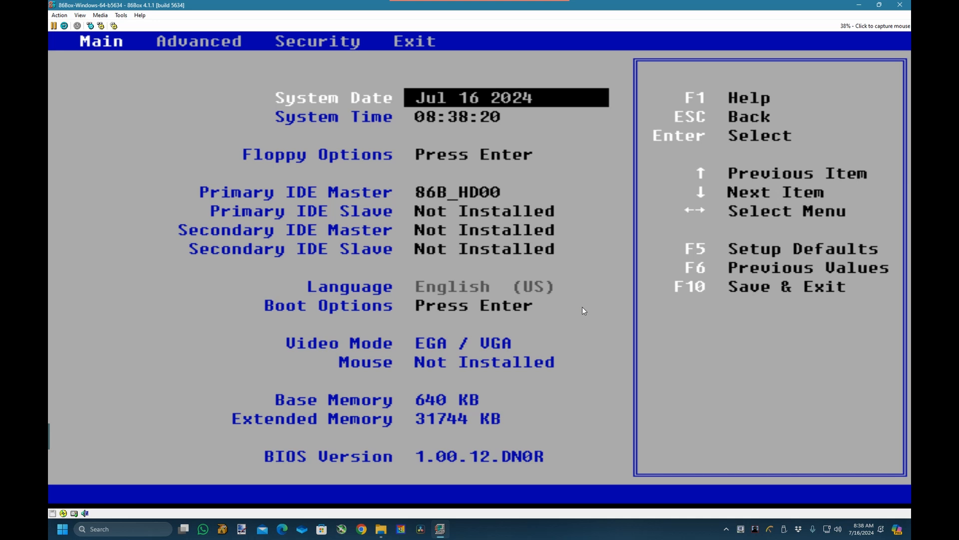
Change the Num Lock setting in the Boot Options and return to the main BIOS page
{"action": "key", "text": "Down"}
{"action": "key", "text": "Down"}
{"action": "key", "text": "Down"}
{"action": "key", "text": "Down"}
{"action": "key", "text": "Down"}
{"action": "key", "text": "Down"}
{"action": "key", "text": "Down"}
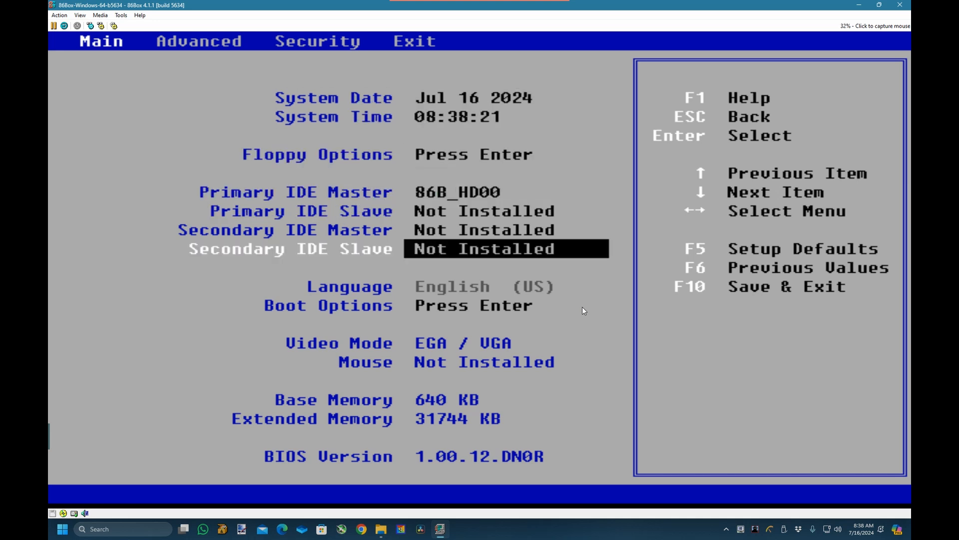
{"action": "key", "text": "Return"}
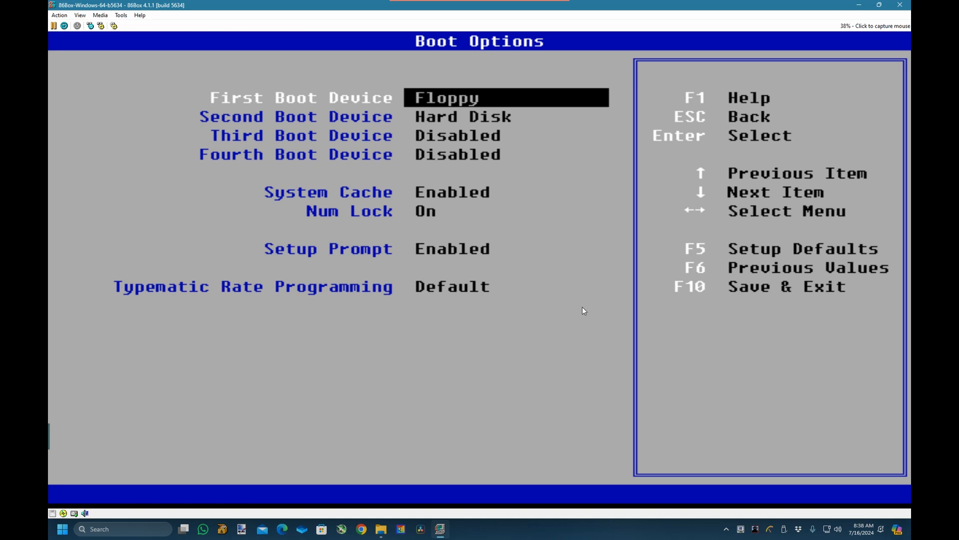
{"action": "key", "text": "Down"}
{"action": "key", "text": "Down"}
{"action": "key", "text": "Down"}
{"action": "key", "text": "Down"}
{"action": "key", "text": "Down"}
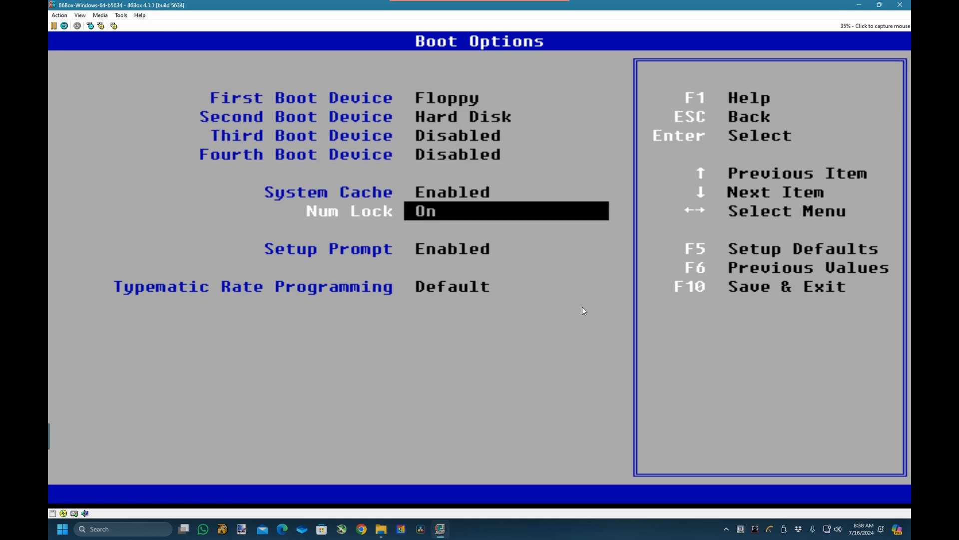
{"action": "key", "text": "Return"}
{"action": "key", "text": "Up"}
{"action": "key", "text": "Return"}
{"action": "key", "text": "Escape"}
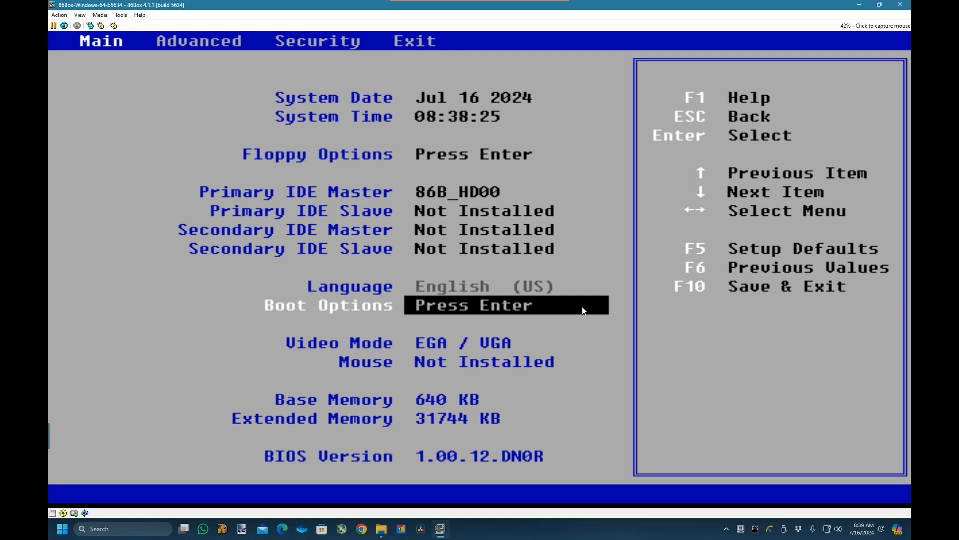
Exit the BIOS setup saving the changes and let the machine boot to DOS
{"action": "key", "text": "Right"}
{"action": "key", "text": "Right"}
{"action": "key", "text": "Right"}
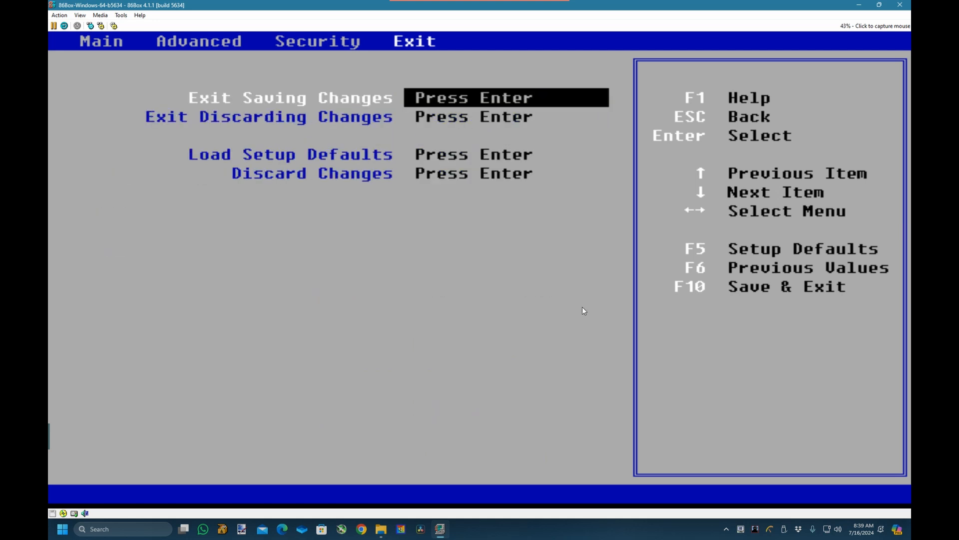
{"action": "key", "text": "Return"}
{"action": "key", "text": "Return"}
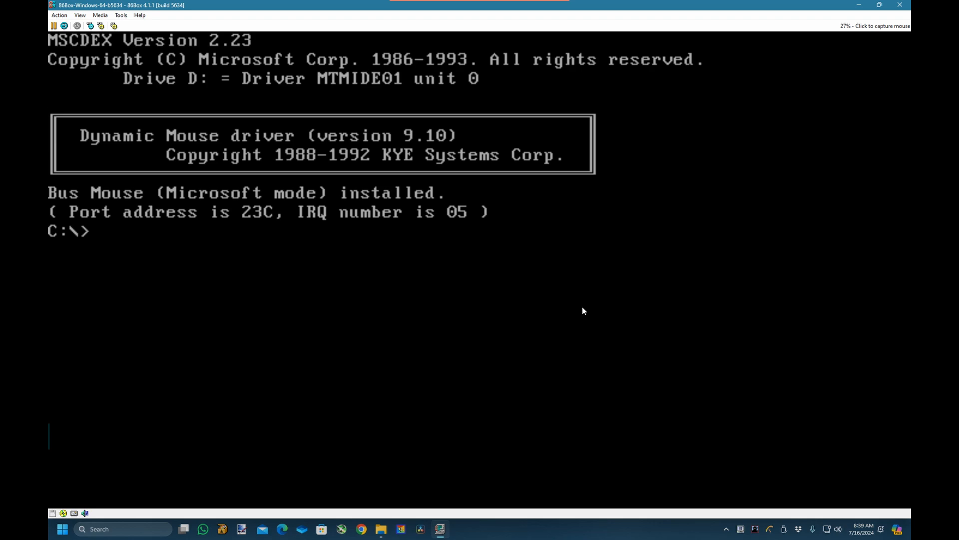
List the root directory of drive C and run the OpenGEM setup batch file
{"action": "type", "text": "dir"}
{"action": "key", "text": "Return"}
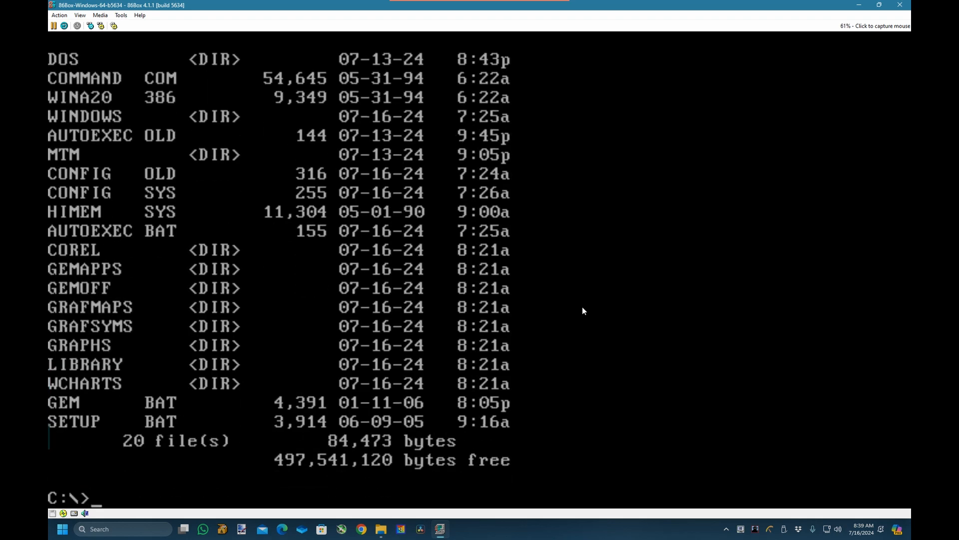
{"action": "type", "text": "setu["}
{"action": "key", "text": "Return"}
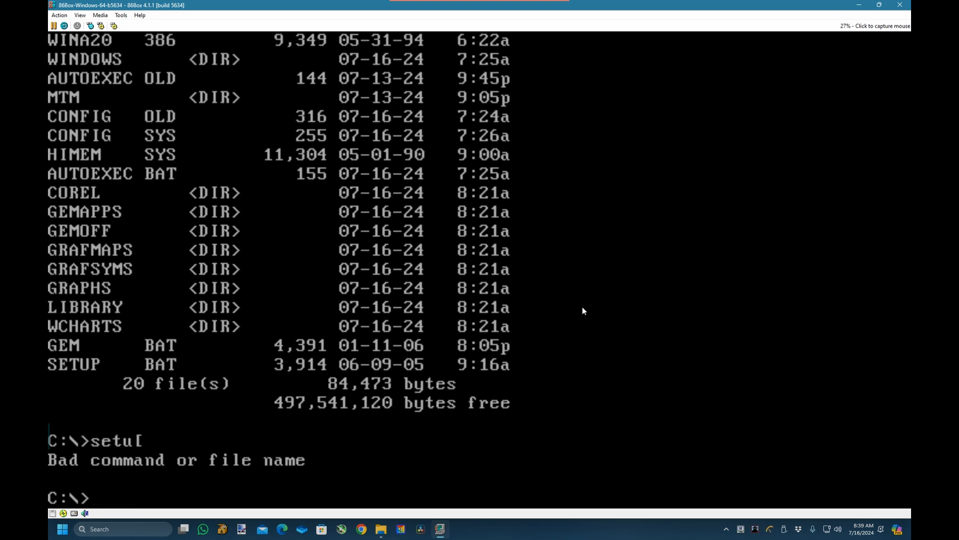
{"action": "key", "text": "Up"}
{"action": "key", "text": "BackSpace"}
{"action": "type", "text": "p"}
{"action": "key", "text": "Return"}
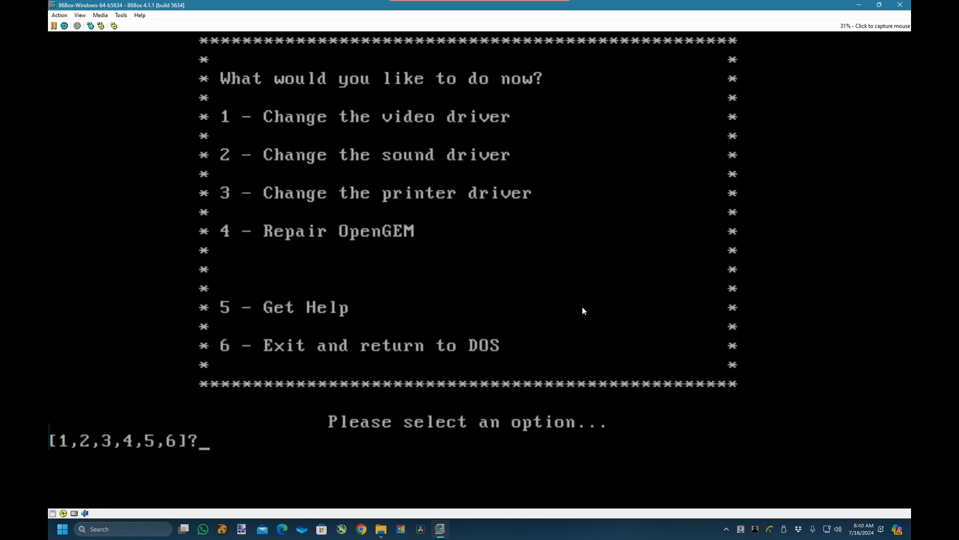
Change OpenGEM's video driver to VGA 640x480 16 colours (default) and exit the setup to DOS
{"action": "key", "text": "1"}
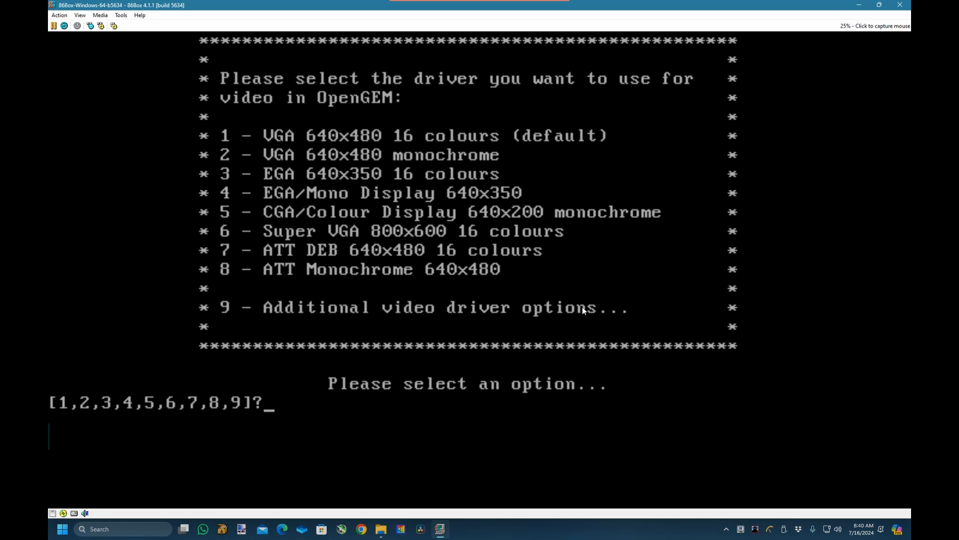
{"action": "key", "text": "1"}
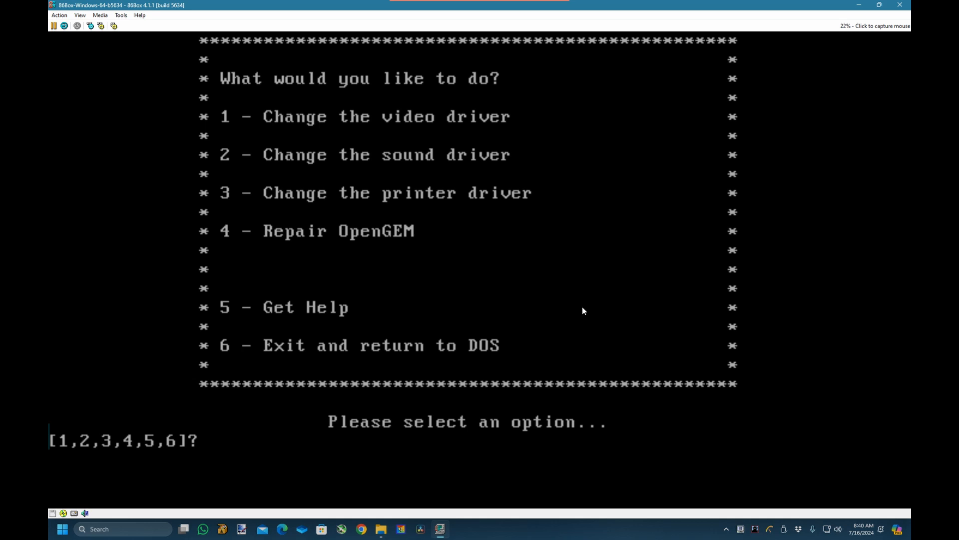
{"action": "type", "text": "6"}
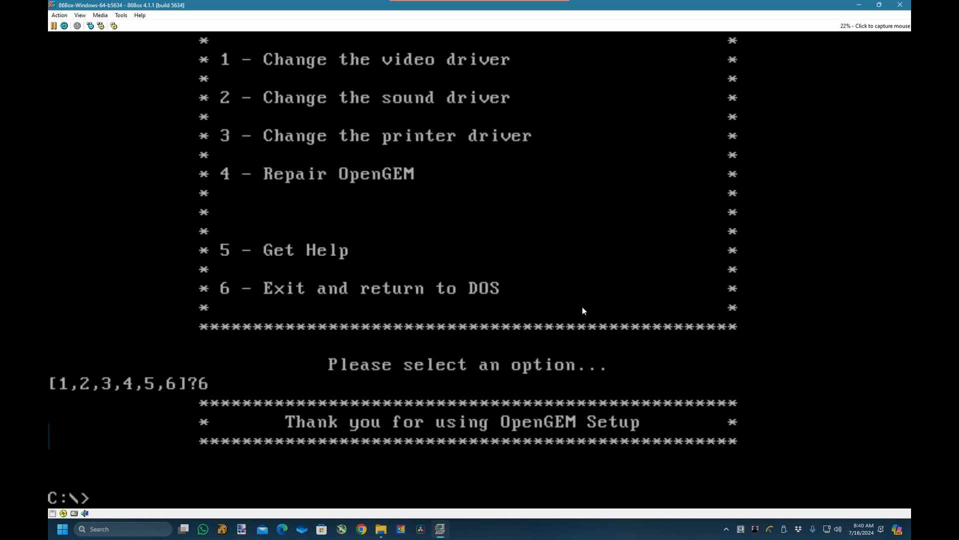
Start the GEM desktop from DOS, capture the mouse and launch BASIC2.APP from C:\GEMAPPS
{"action": "type", "text": "gem"}
{"action": "key", "text": "Return"}
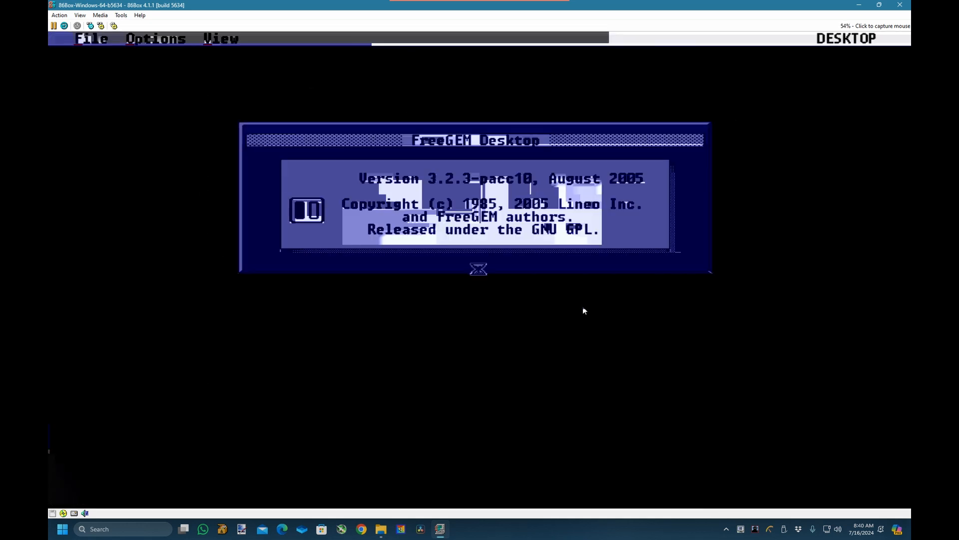
{"action": "left_click", "coordinate": [478, 269]}
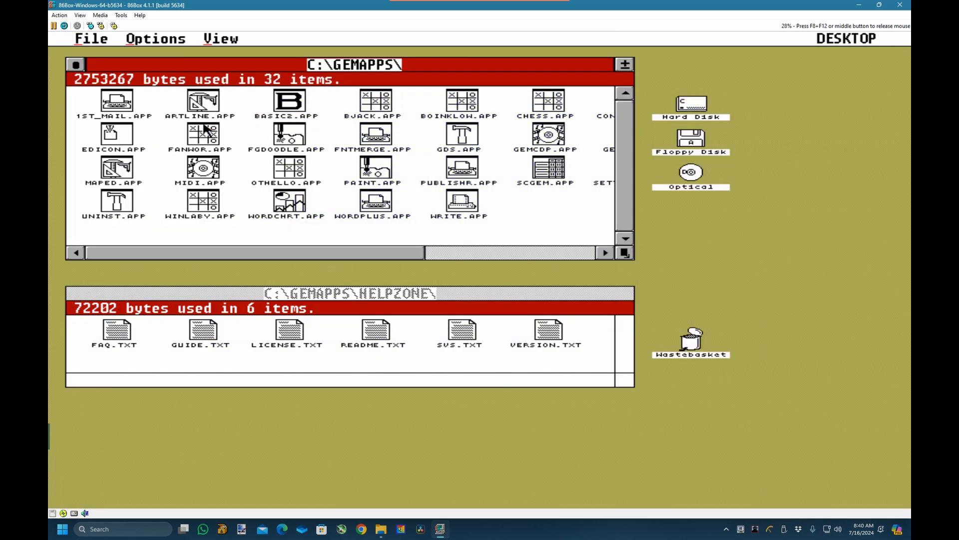
{"action": "double_click", "coordinate": [287, 107]}
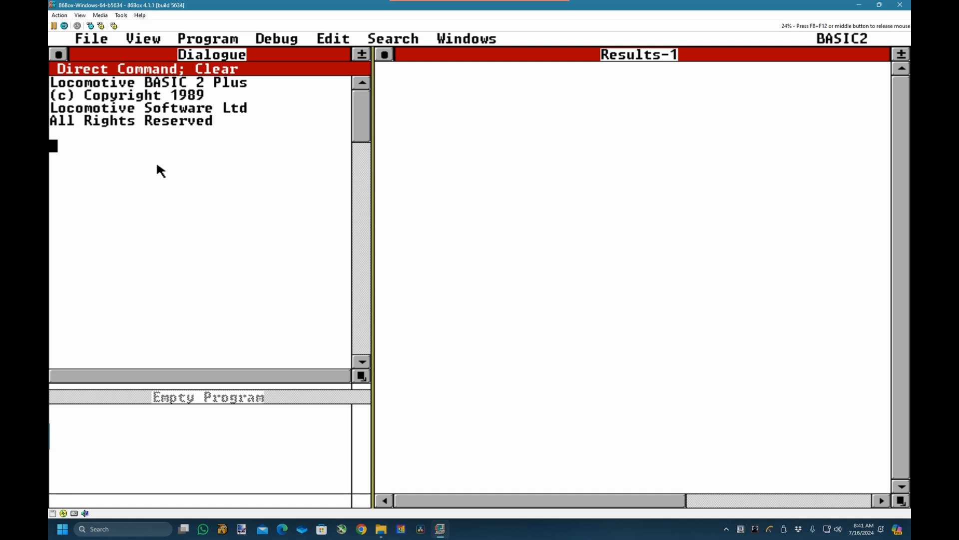
Try to run the direct command "for t-=32 to 255" in the BASIC Dialogue window
{"action": "type", "text": "for t-=3"}
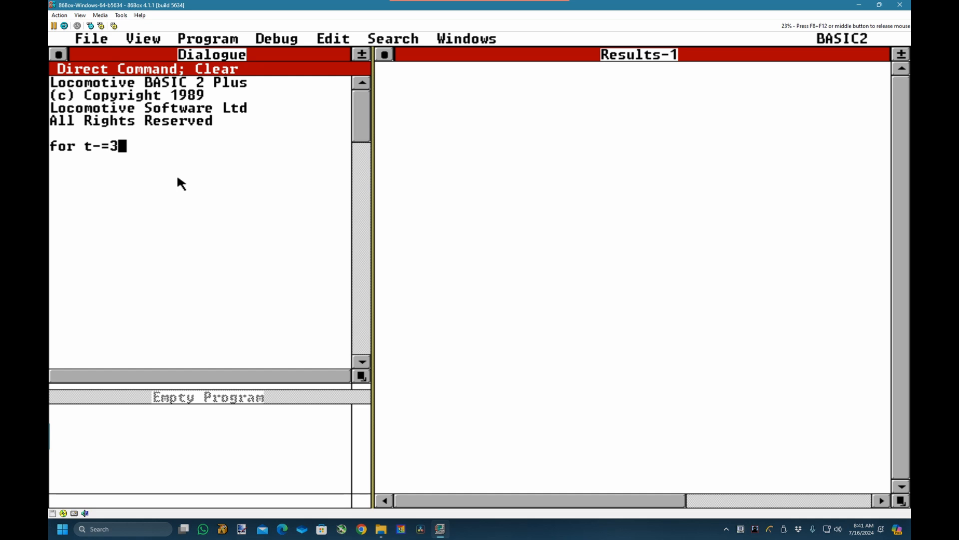
{"action": "type", "text": "2 to 255"}
{"action": "key", "text": "Return"}
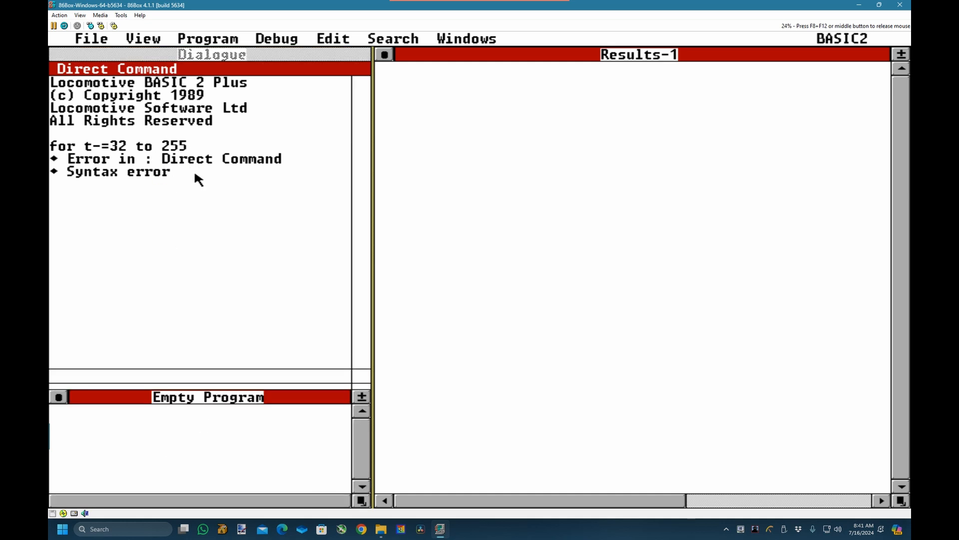
Try to run the corrected command "for t=32 to 255" in the Dialogue window
{"action": "left_click", "coordinate": [107, 152]}
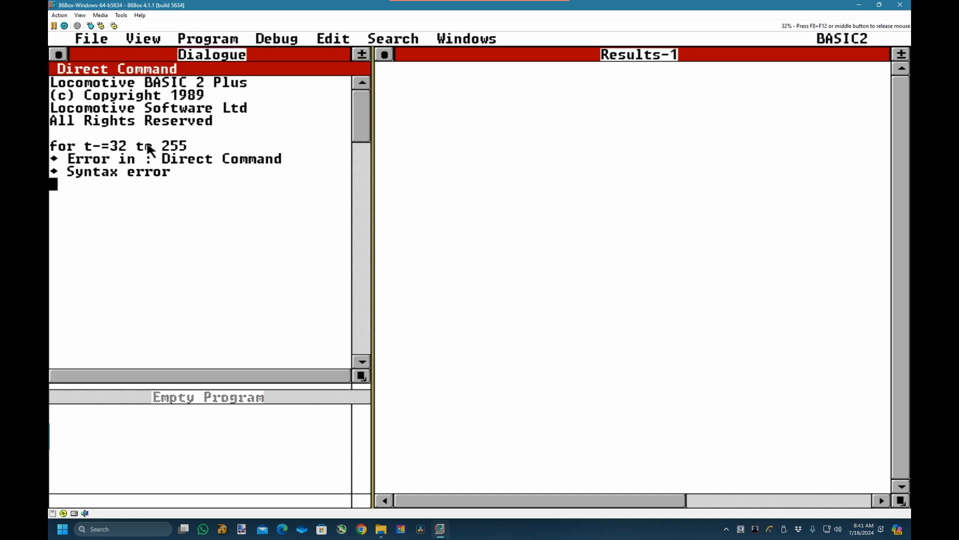
{"action": "type", "text": "for tr"}
{"action": "key", "text": "BackSpace"}
{"action": "type", "text": "=32 "}
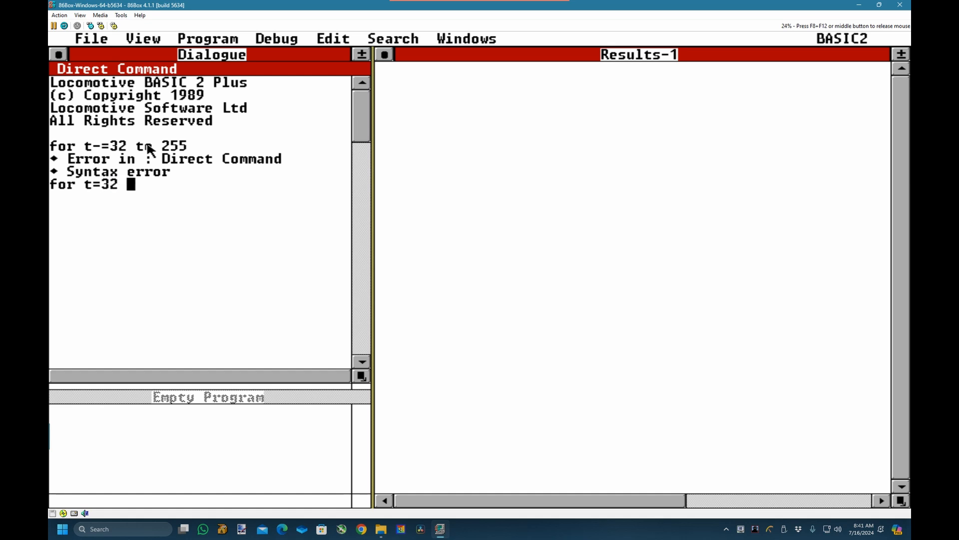
{"action": "type", "text": "to 255"}
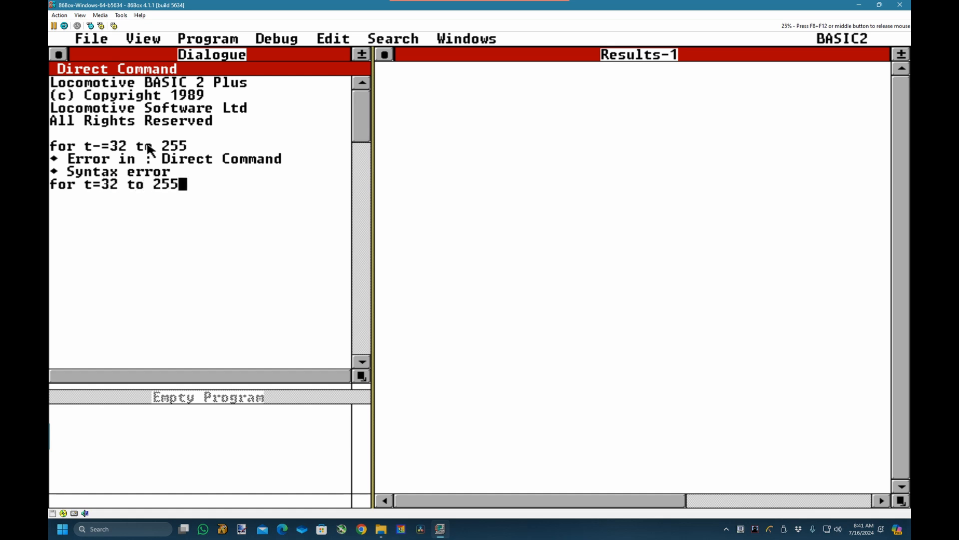
{"action": "key", "text": "Return"}
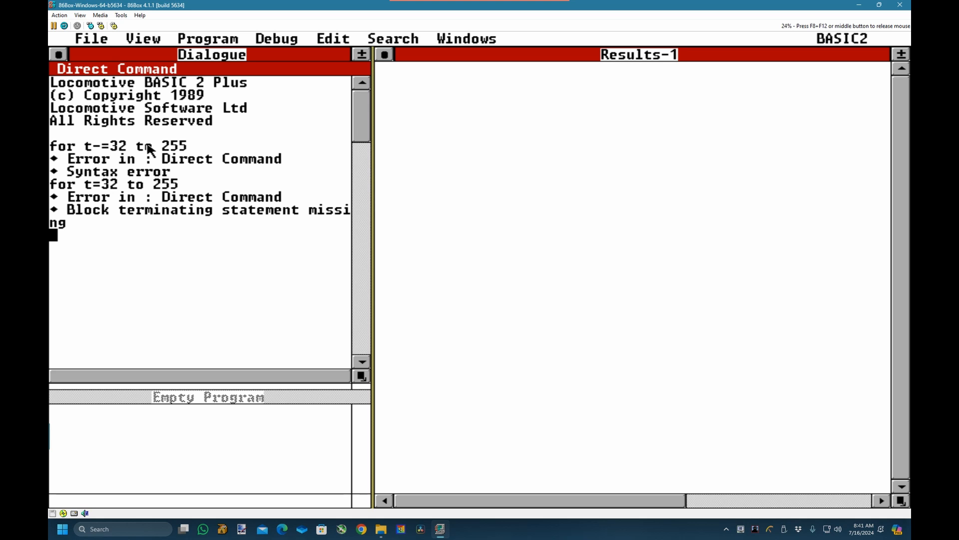
Try to enter the loop as a numbered program line, "10 for t=32 to 255"
{"action": "type", "text": "10 for t="}
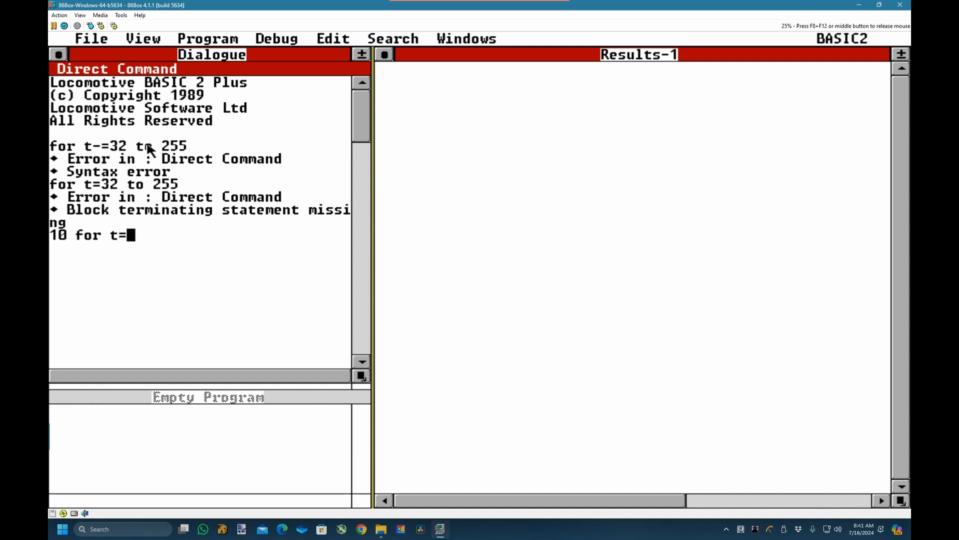
{"action": "type", "text": "32 to 25"}
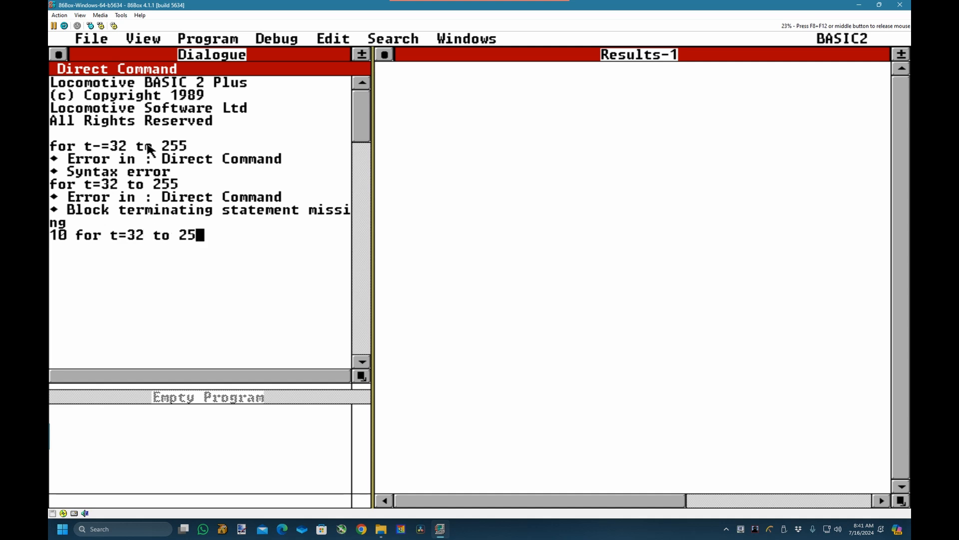
{"action": "type", "text": "5"}
{"action": "key", "text": "Return"}
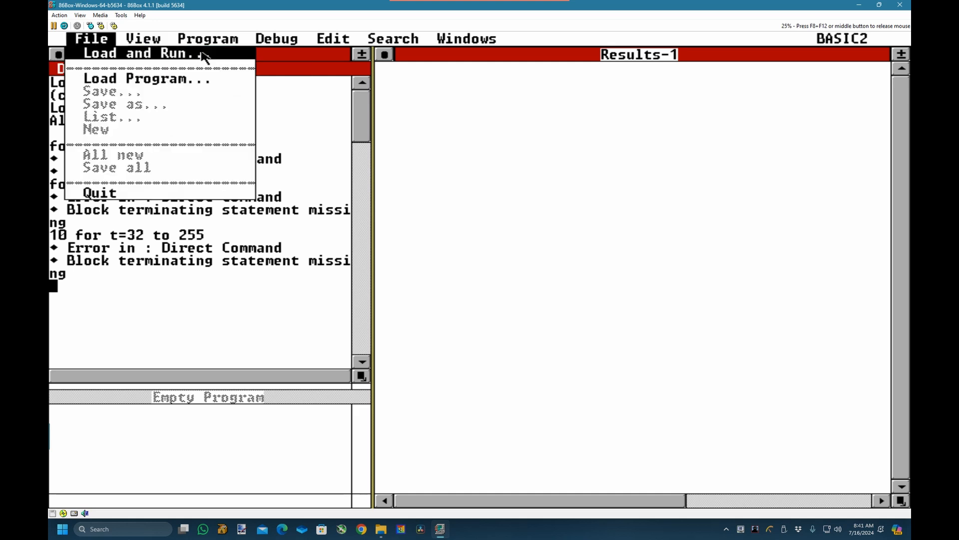
Load the program EXAMPLE1.BAS from C:\GEMAPPS\EXAMPLES into BASIC 2
{"action": "mouse_move", "coordinate": [245, 40]}
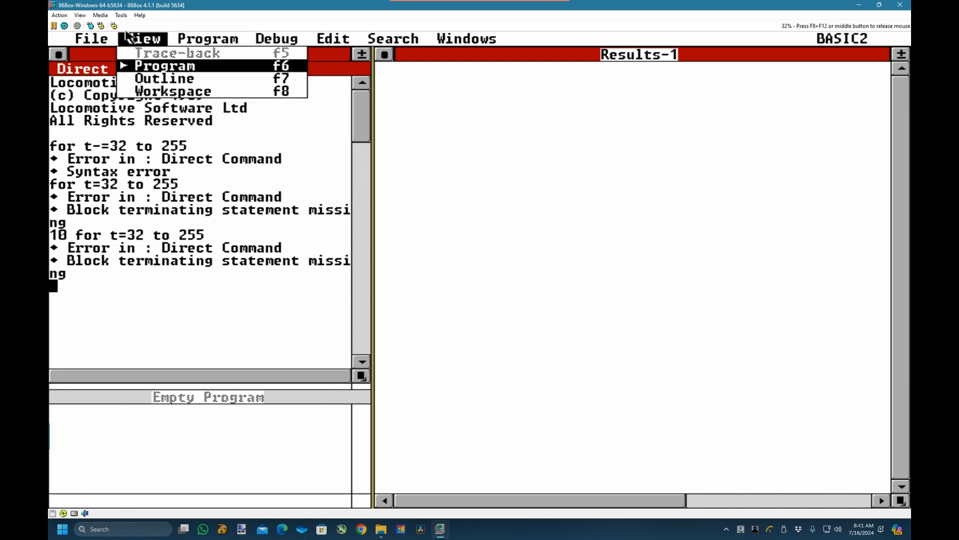
{"action": "mouse_move", "coordinate": [112, 37]}
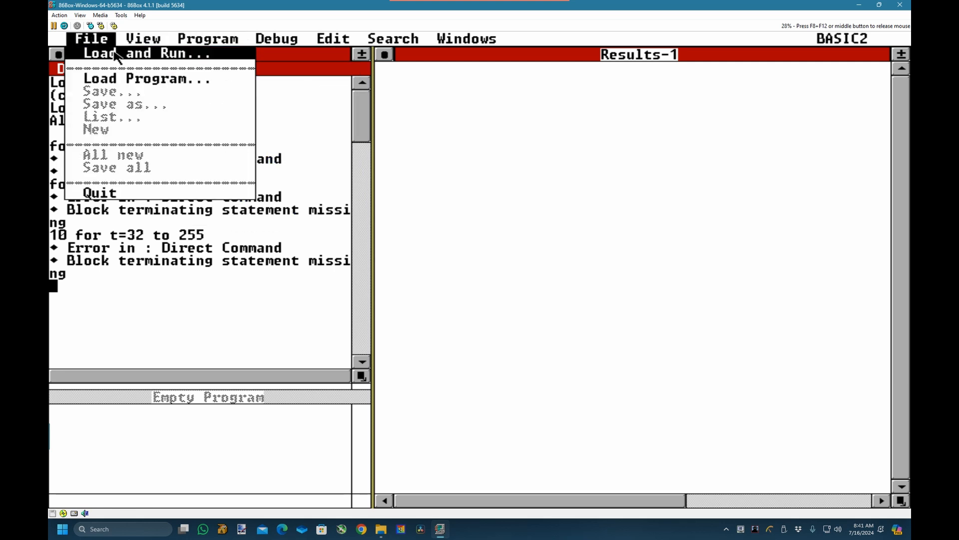
{"action": "left_click", "coordinate": [118, 80]}
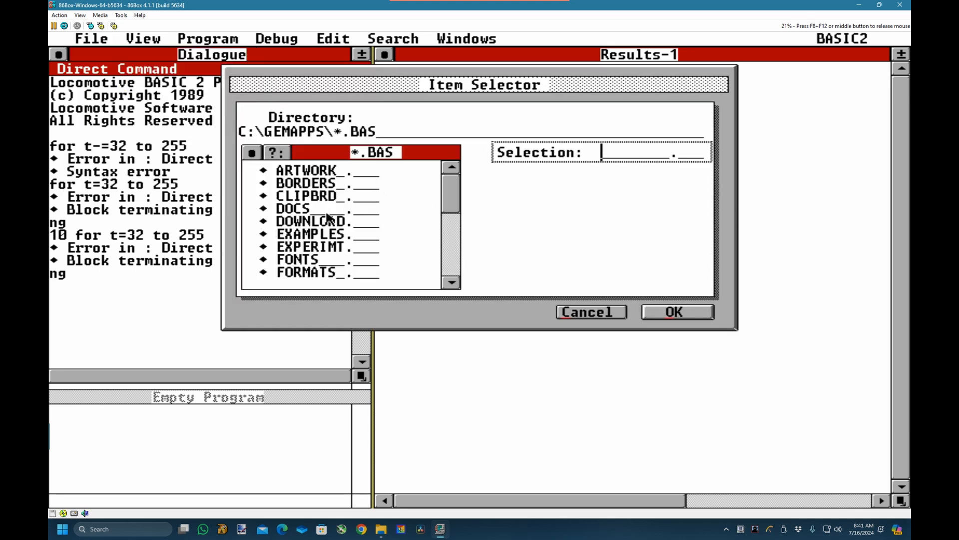
{"action": "left_click", "coordinate": [320, 235]}
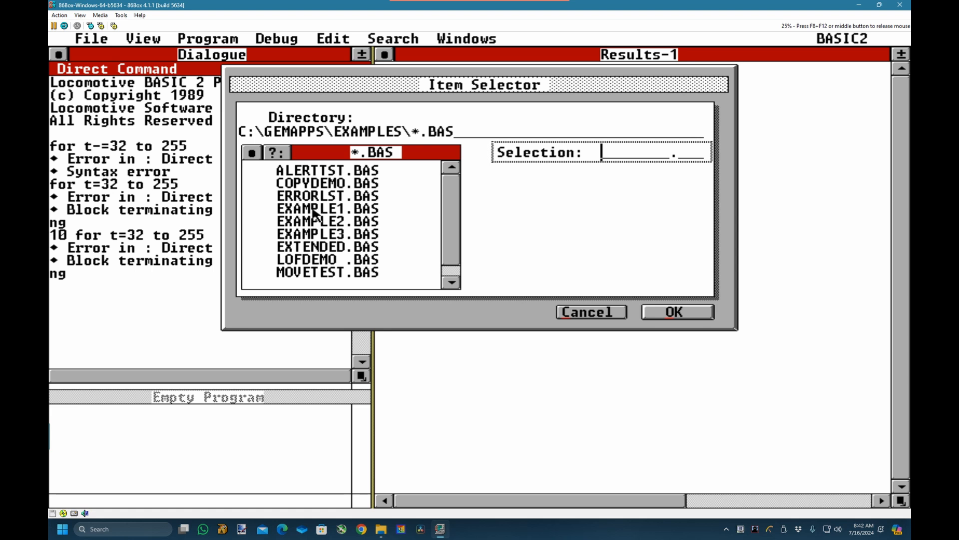
{"action": "double_click", "coordinate": [314, 209]}
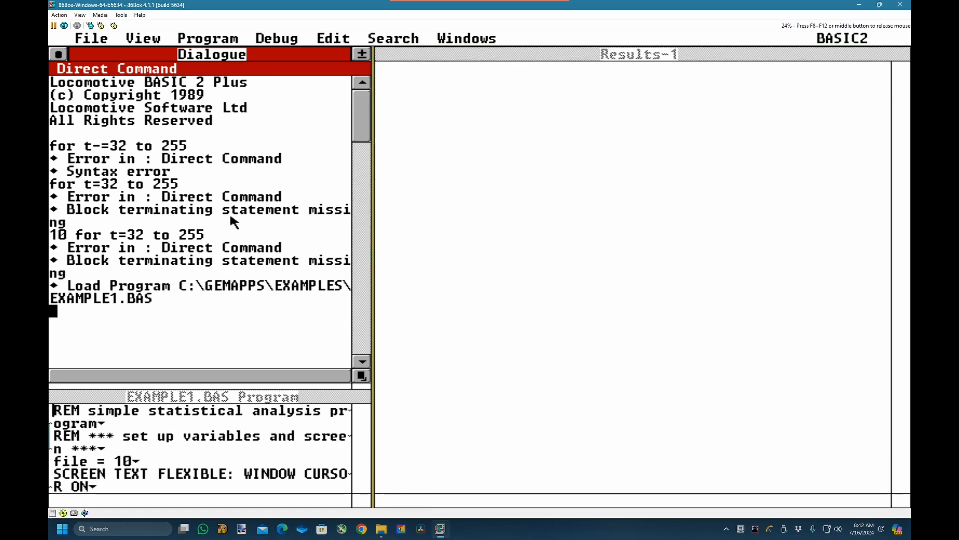
Bring forward the Results-2 window hidden behind the Dialogue and Program windows and close it
{"action": "left_click", "coordinate": [268, 387]}
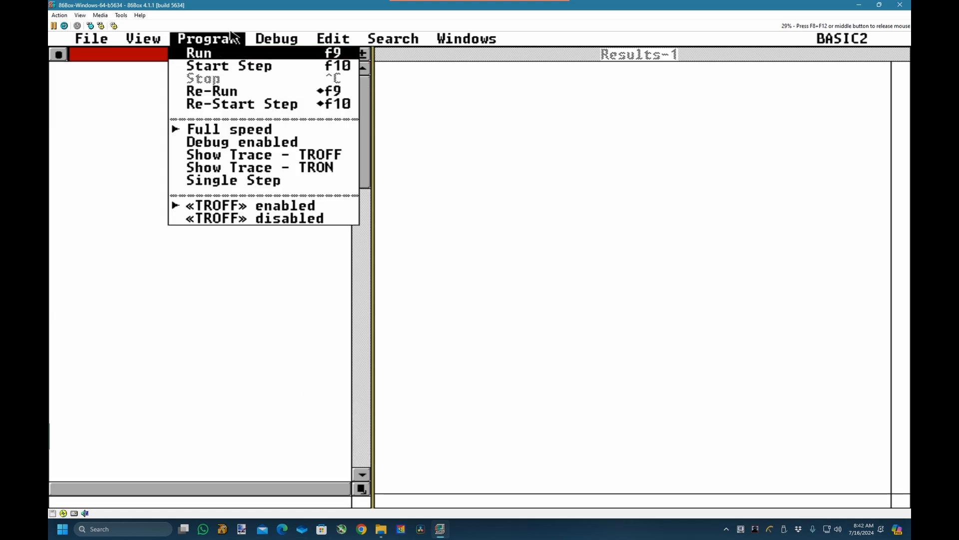
{"action": "left_click", "coordinate": [588, 170]}
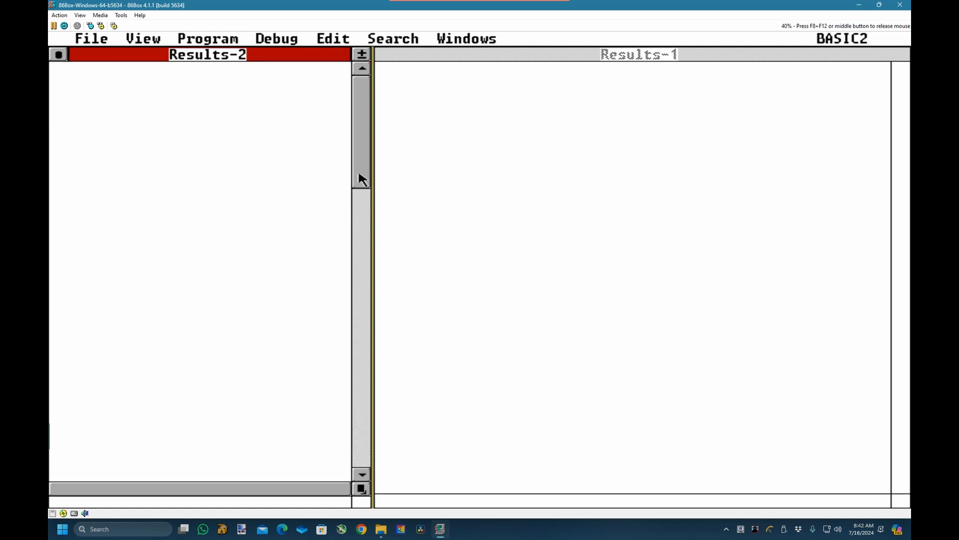
{"action": "left_click", "coordinate": [56, 59]}
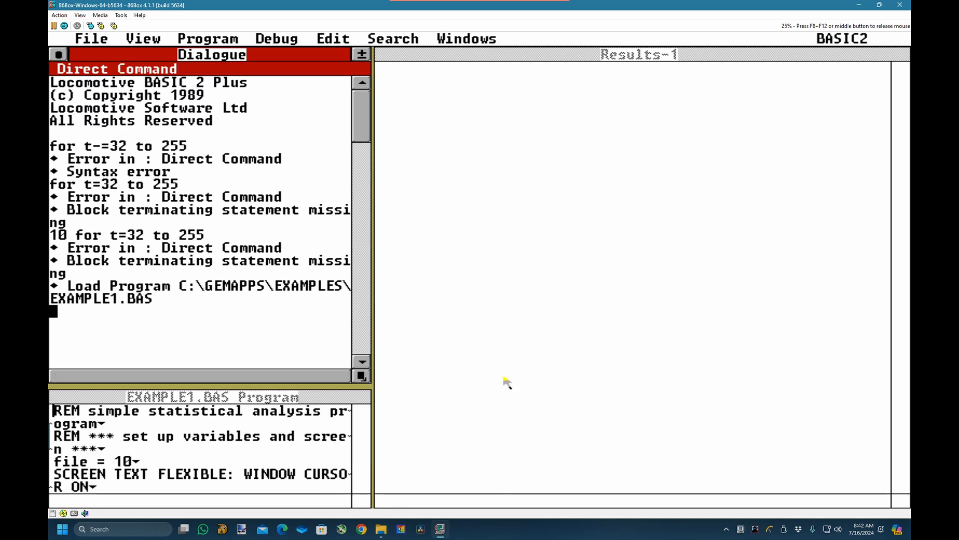
Shrink the Dialogue window to a few lines and enlarge the EXAMPLE1.BAS Program window to full size
{"action": "left_click_drag", "start_coordinate": [361, 376], "coordinate": [361, 148]}
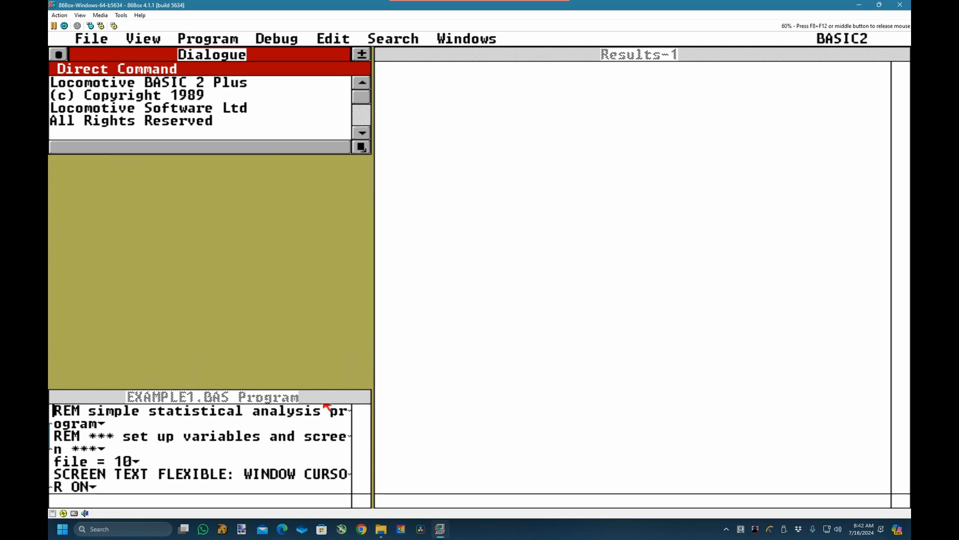
{"action": "left_click", "coordinate": [230, 395]}
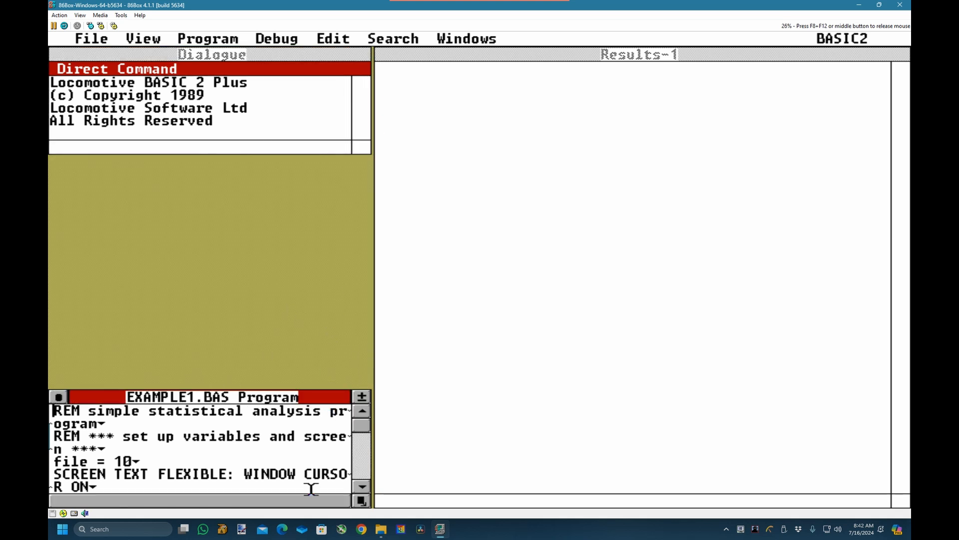
{"action": "left_click", "coordinate": [364, 400]}
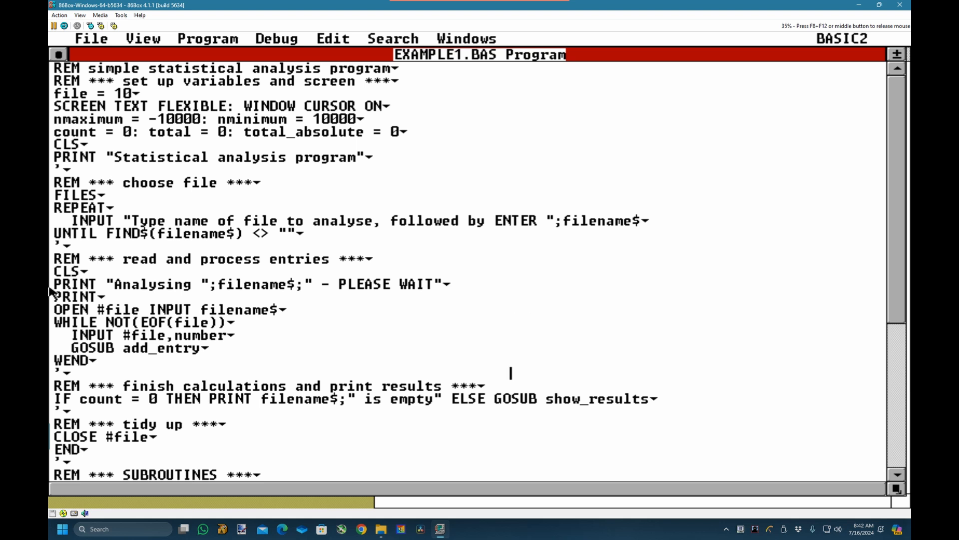
Read through the whole EXAMPLE1.BAS listing, from the variable setup to the show_results subroutine, and return to its beginning
{"action": "key", "text": "Down"}
{"action": "key", "text": "Down"}
{"action": "key", "text": "Down"}
{"action": "key", "text": "Down"}
{"action": "key", "text": "Down"}
{"action": "key", "text": "Down"}
{"action": "key", "text": "Down"}
{"action": "key", "text": "Down"}
{"action": "key", "text": "Down"}
{"action": "key", "text": "Down"}
{"action": "key", "text": "Down"}
{"action": "key", "text": "Down"}
{"action": "key", "text": "Down"}
{"action": "key", "text": "Down"}
{"action": "key", "text": "Down"}
{"action": "key", "text": "Down"}
{"action": "key", "text": "Down"}
{"action": "key", "text": "Down"}
{"action": "key", "text": "Down"}
{"action": "key", "text": "Down"}
{"action": "key", "text": "Down"}
{"action": "key", "text": "Down"}
{"action": "key", "text": "Down"}
{"action": "key", "text": "Down"}
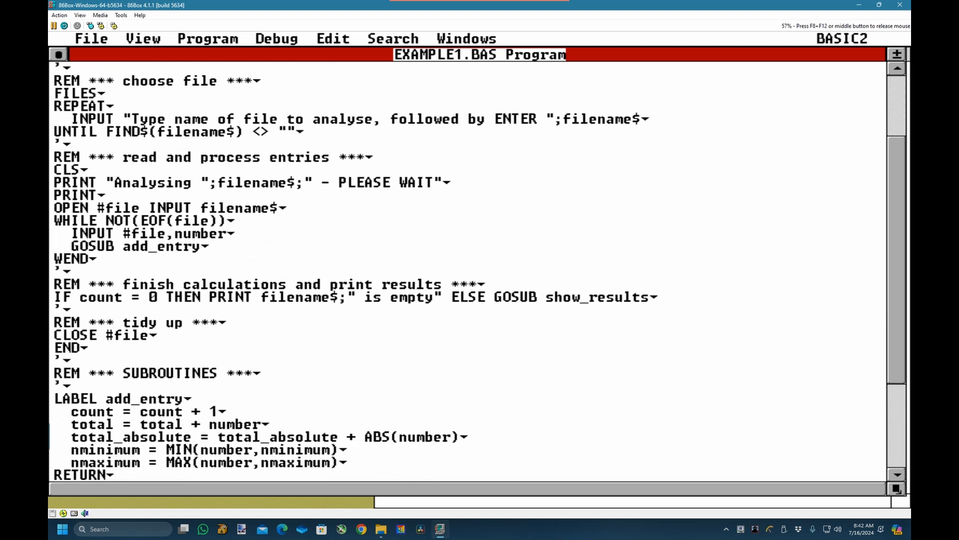
{"action": "key", "text": "Down"}
{"action": "key", "text": "Down"}
{"action": "key", "text": "Down"}
{"action": "key", "text": "Down"}
{"action": "key", "text": "Down"}
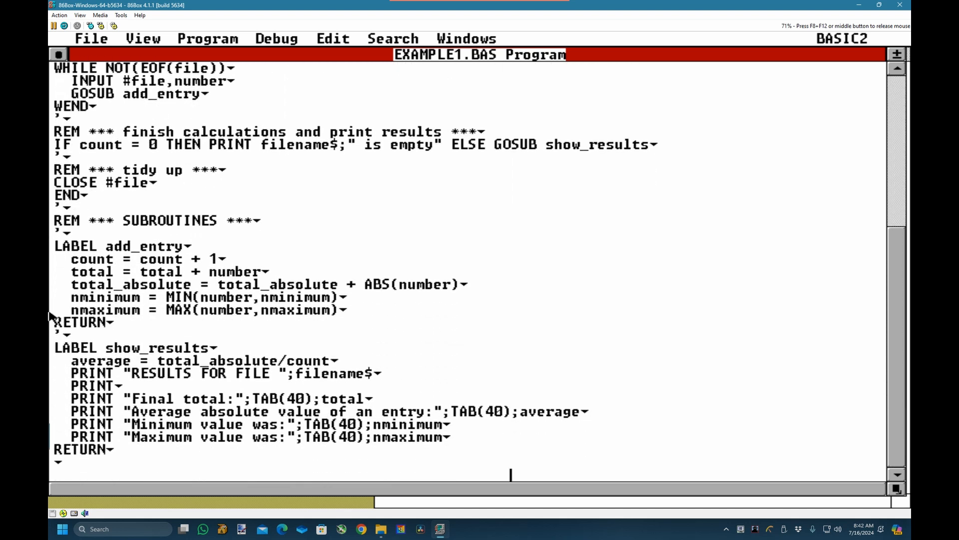
{"action": "key", "text": "Up"}
{"action": "key", "text": "Up"}
{"action": "key", "text": "Up"}
{"action": "key", "text": "Up"}
{"action": "key", "text": "Up"}
{"action": "key", "text": "Up"}
{"action": "key", "text": "Up"}
{"action": "key", "text": "Up"}
{"action": "key", "text": "Up"}
{"action": "key", "text": "Up"}
{"action": "key", "text": "Up"}
{"action": "key", "text": "Up"}
{"action": "key", "text": "Up"}
{"action": "key", "text": "Up"}
{"action": "key", "text": "Up"}
{"action": "key", "text": "Up"}
{"action": "key", "text": "Up"}
{"action": "key", "text": "Up"}
{"action": "key", "text": "Up"}
{"action": "key", "text": "Up"}
{"action": "key", "text": "Up"}
{"action": "key", "text": "Up"}
{"action": "key", "text": "Up"}
{"action": "key", "text": "Up"}
{"action": "key", "text": "Up"}
{"action": "key", "text": "Up"}
{"action": "key", "text": "Up"}
{"action": "key", "text": "Up"}
{"action": "key", "text": "Up"}
{"action": "key", "text": "Up"}
{"action": "key", "text": "Up"}
{"action": "key", "text": "Up"}
{"action": "key", "text": "Up"}
{"action": "key", "text": "Up"}
{"action": "key", "text": "Up"}
{"action": "key", "text": "Up"}
{"action": "key", "text": "Up"}
{"action": "key", "text": "Up"}
{"action": "key", "text": "Up"}
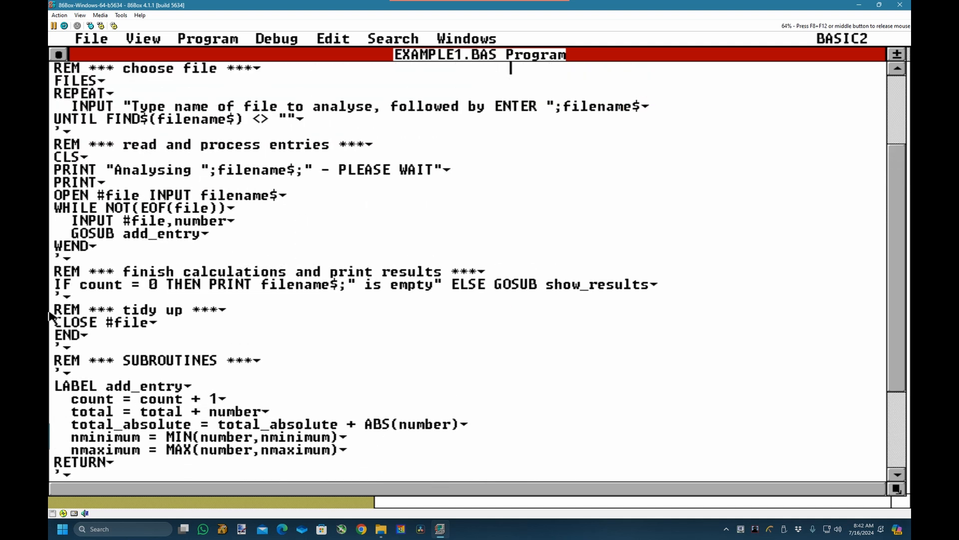
{"action": "key", "text": "Up"}
{"action": "key", "text": "Up"}
{"action": "key", "text": "Up"}
{"action": "key", "text": "Up"}
{"action": "key", "text": "Up"}
{"action": "key", "text": "Up"}
{"action": "key", "text": "Up"}
{"action": "key", "text": "Up"}
{"action": "key", "text": "Up"}
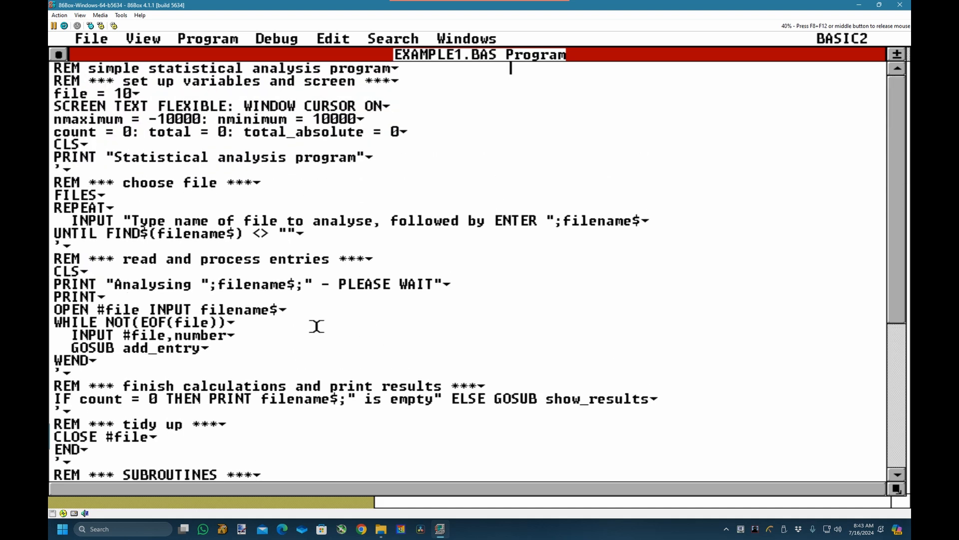
{"action": "key", "text": "Down"}
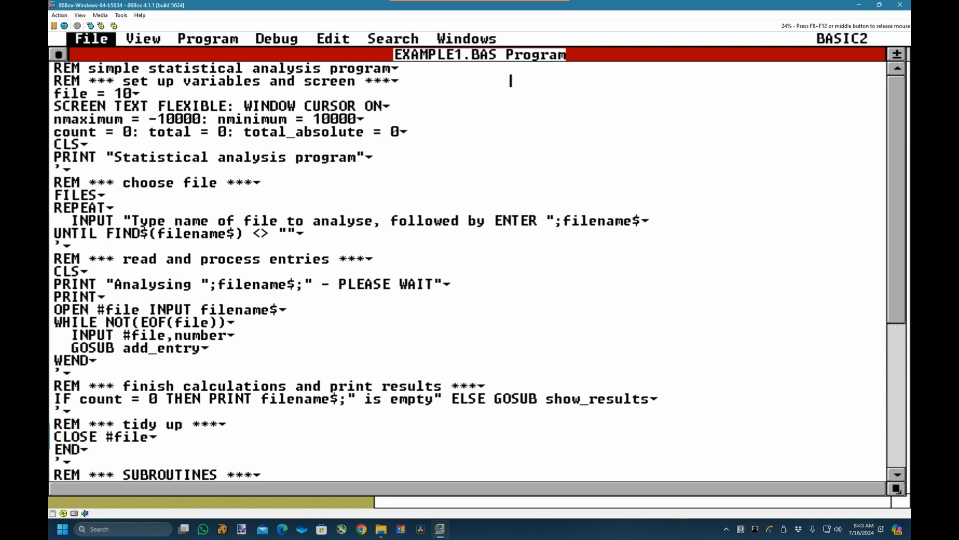
Quit BASIC 2 and launch 1ST_MAIL.APP from C:\GEMAPPS, dismissing its file selector without choosing a merge file
{"action": "mouse_move", "coordinate": [91, 39]}
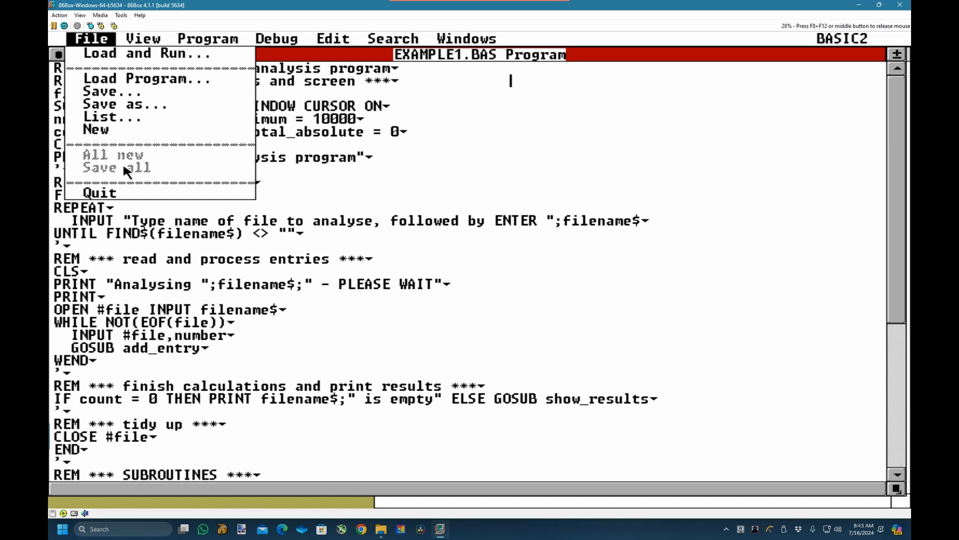
{"action": "left_click", "coordinate": [128, 196]}
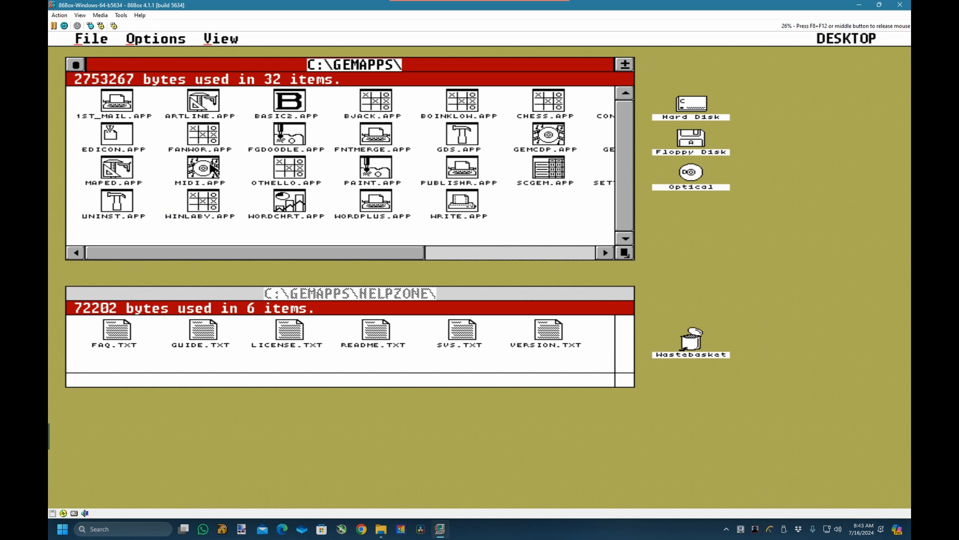
{"action": "double_click", "coordinate": [117, 106]}
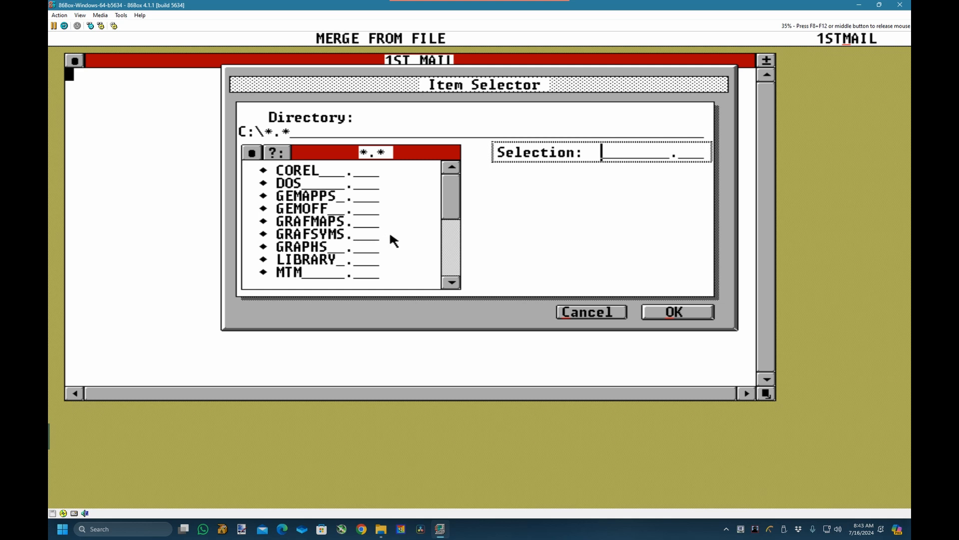
{"action": "left_click", "coordinate": [611, 312]}
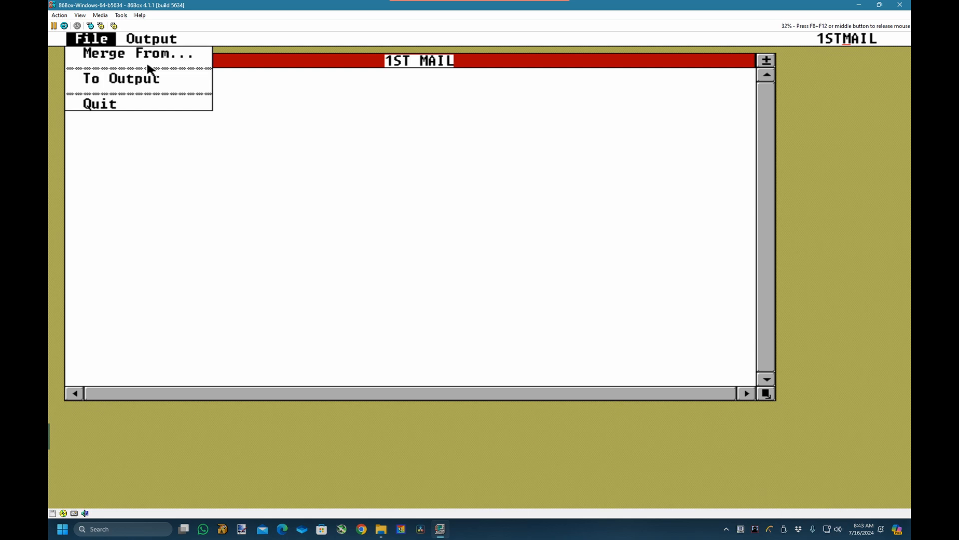
Look over 1st Mail's merge file selector and output choices, and view the program's version information
{"action": "left_click", "coordinate": [173, 60]}
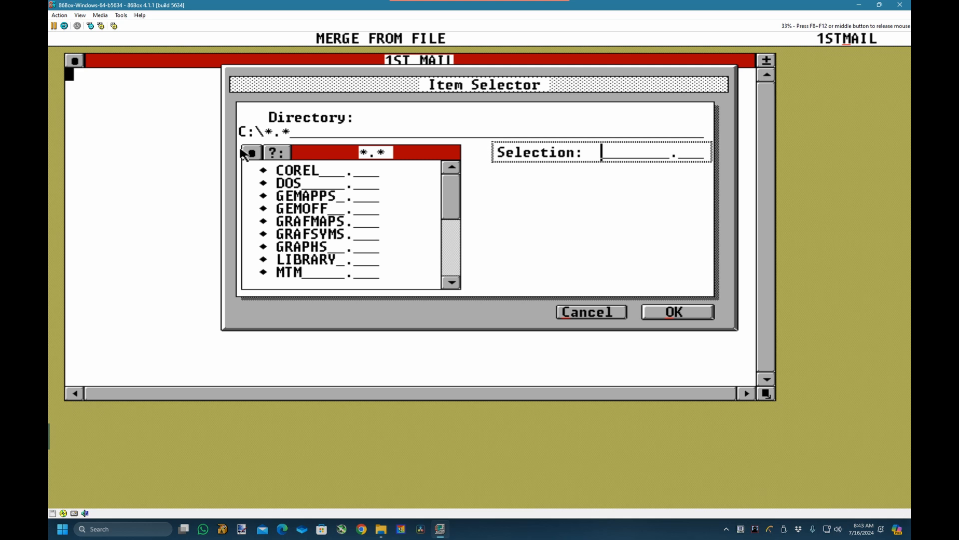
{"action": "key", "text": "Escape"}
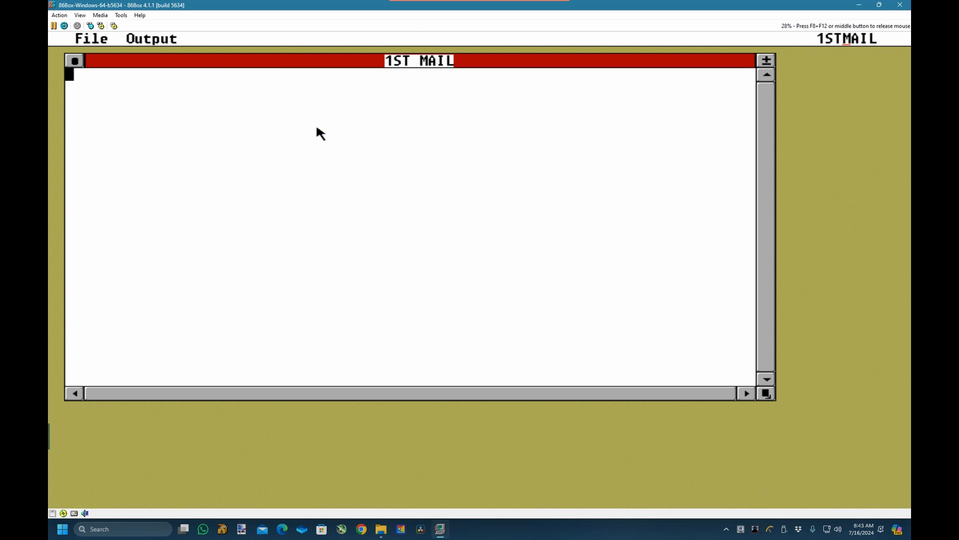
{"action": "mouse_move", "coordinate": [170, 41]}
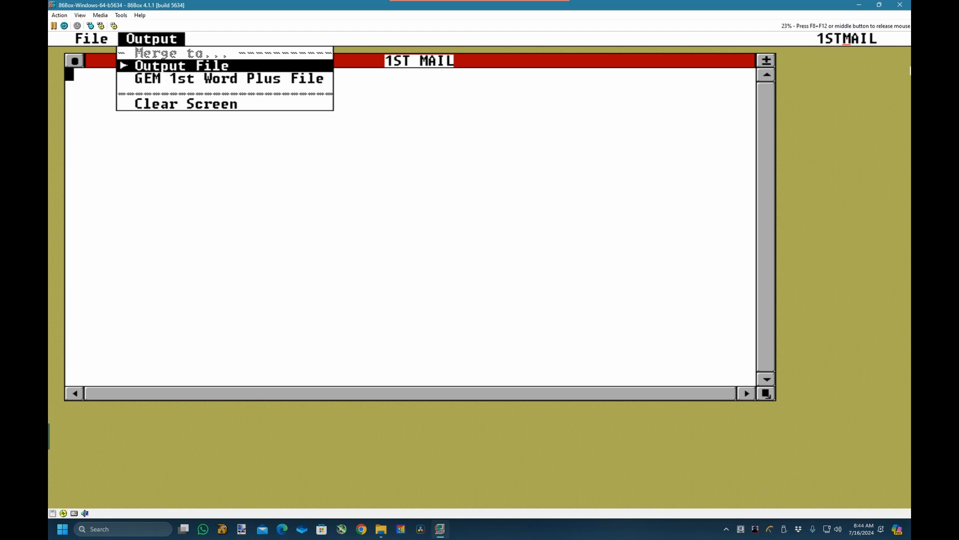
{"action": "mouse_move", "coordinate": [849, 39]}
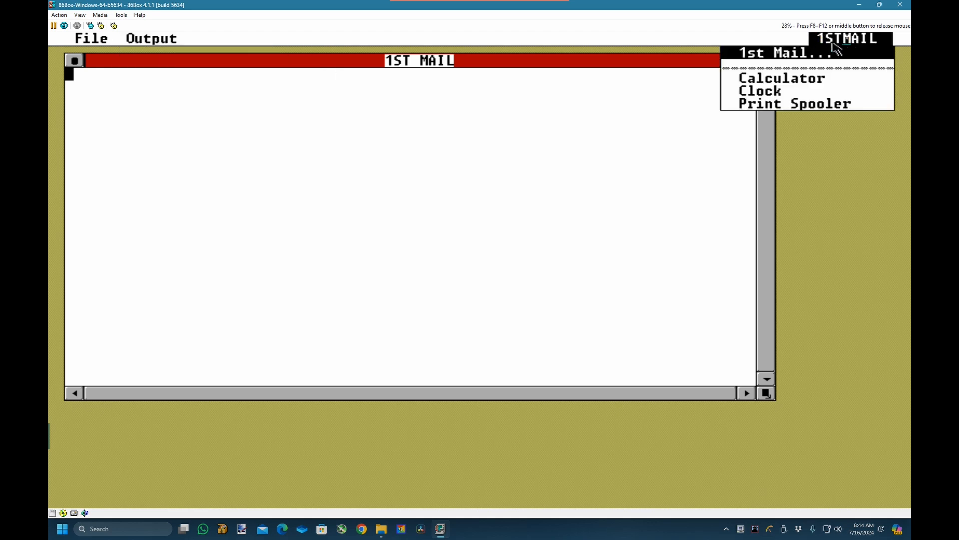
{"action": "left_click", "coordinate": [807, 54]}
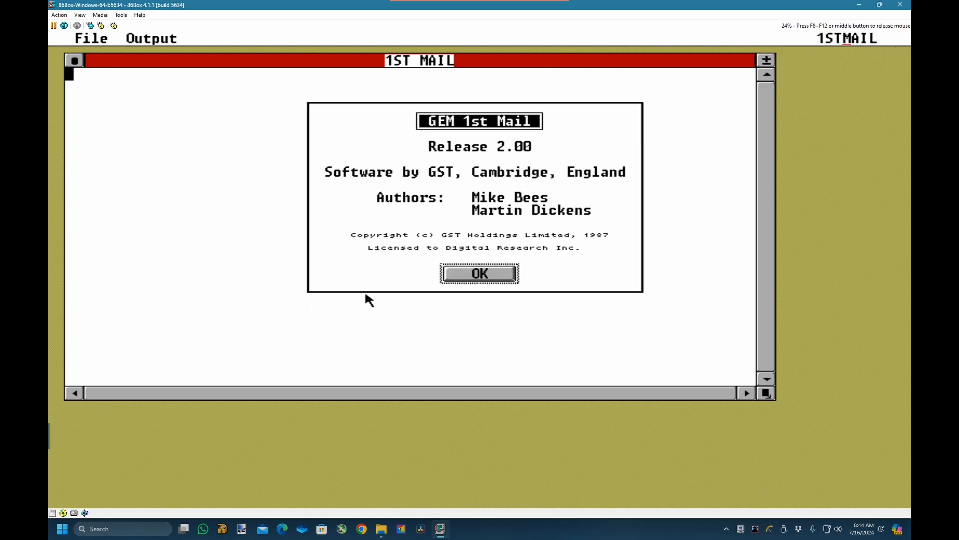
{"action": "left_click", "coordinate": [472, 275]}
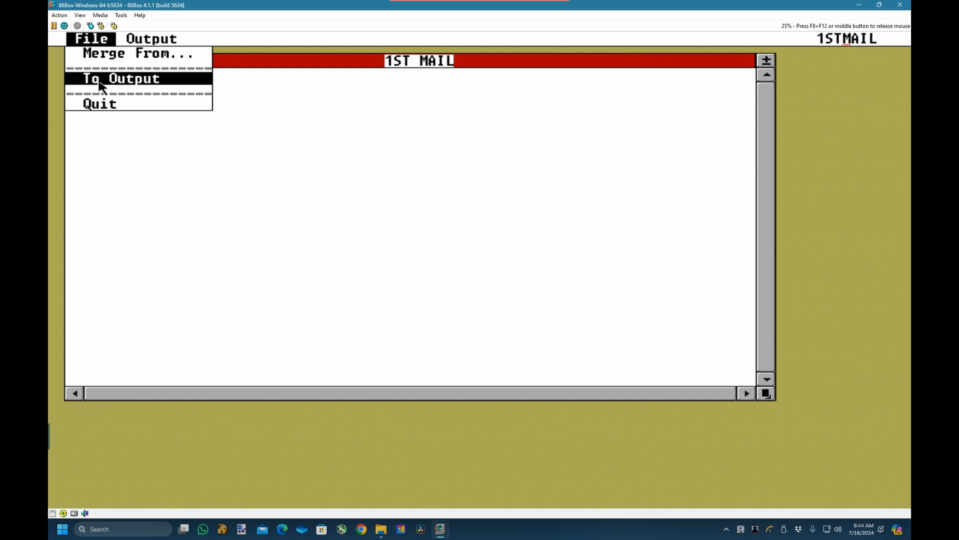
Leave 1st Mail through the Output application and exit OpenGEM with the Return to DOS option
{"action": "left_click", "coordinate": [152, 81]}
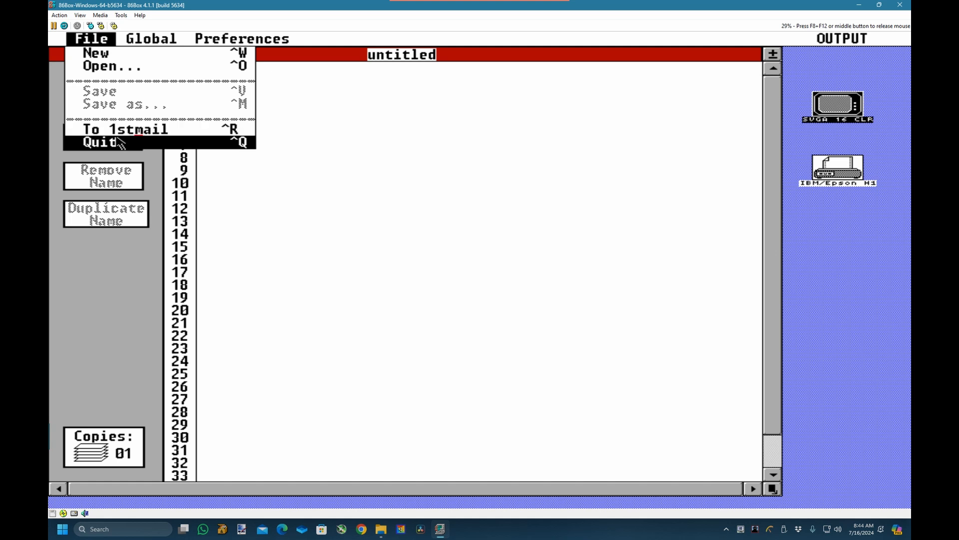
{"action": "left_click", "coordinate": [120, 144]}
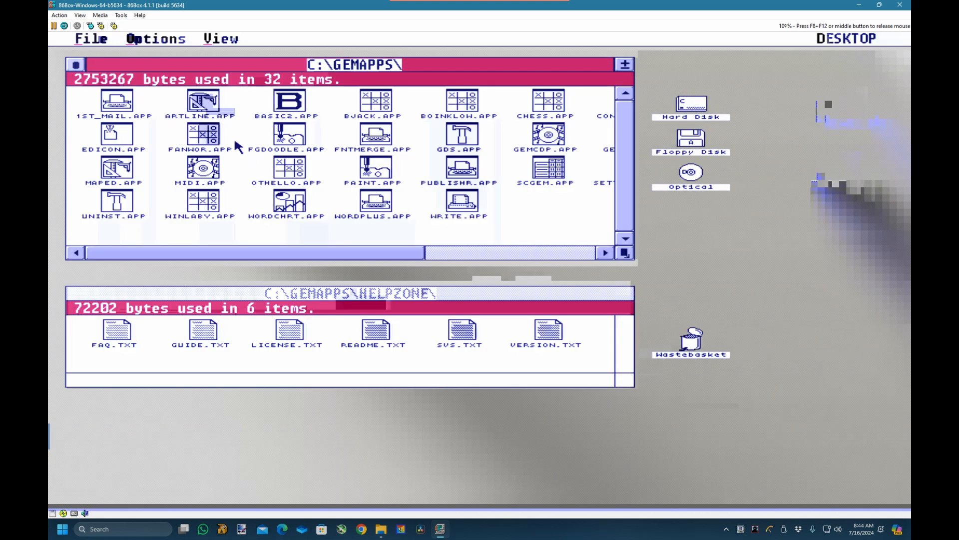
{"action": "mouse_move", "coordinate": [110, 49]}
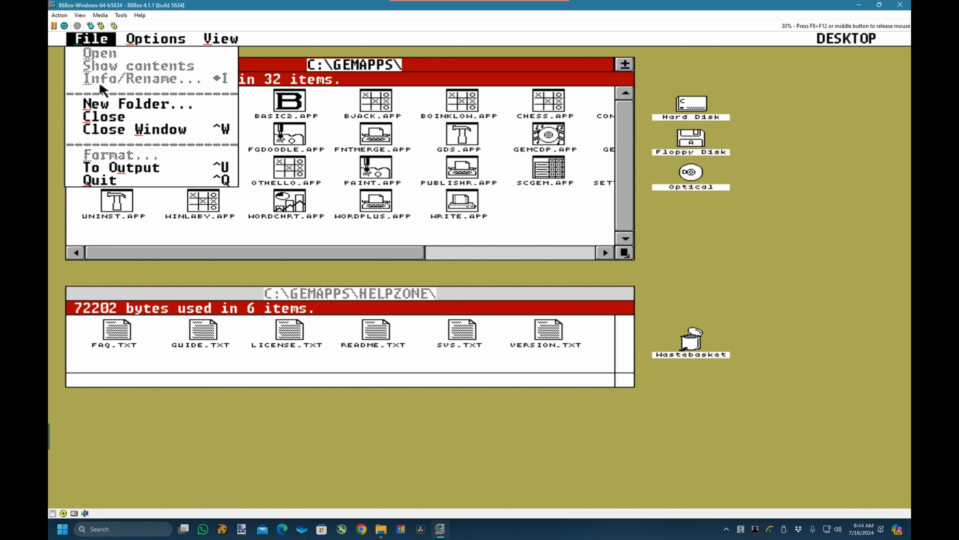
{"action": "left_click", "coordinate": [133, 181]}
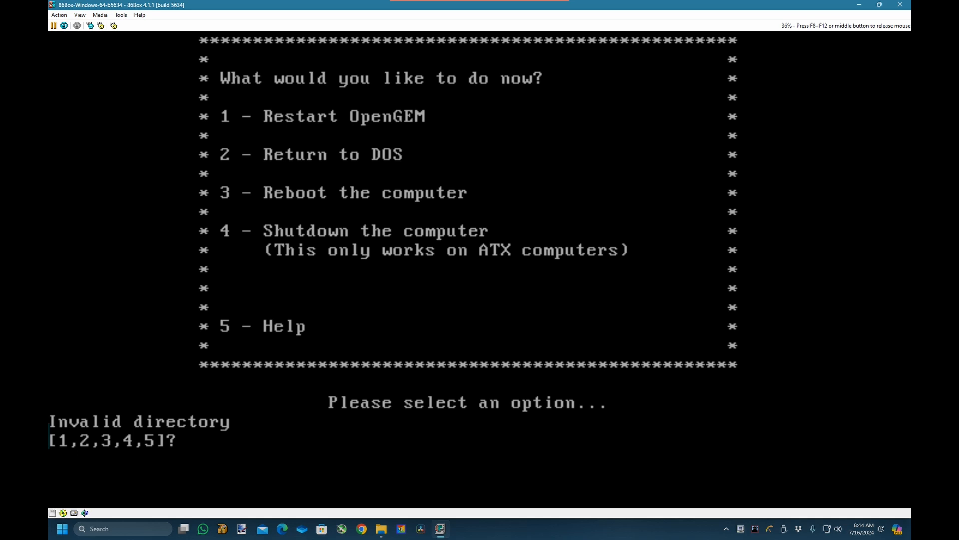
{"action": "type", "text": "2"}
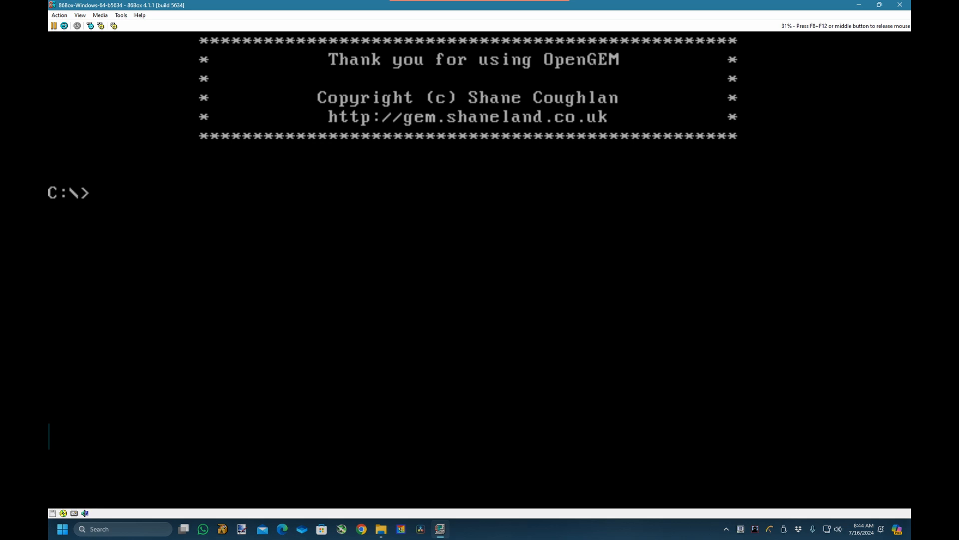
List C:\ and run deltree * /p, answering n to keep the dos, windows and mtm directories
{"action": "type", "text": "dir"}
{"action": "key", "text": "Return"}
{"action": "type", "text": "del"}
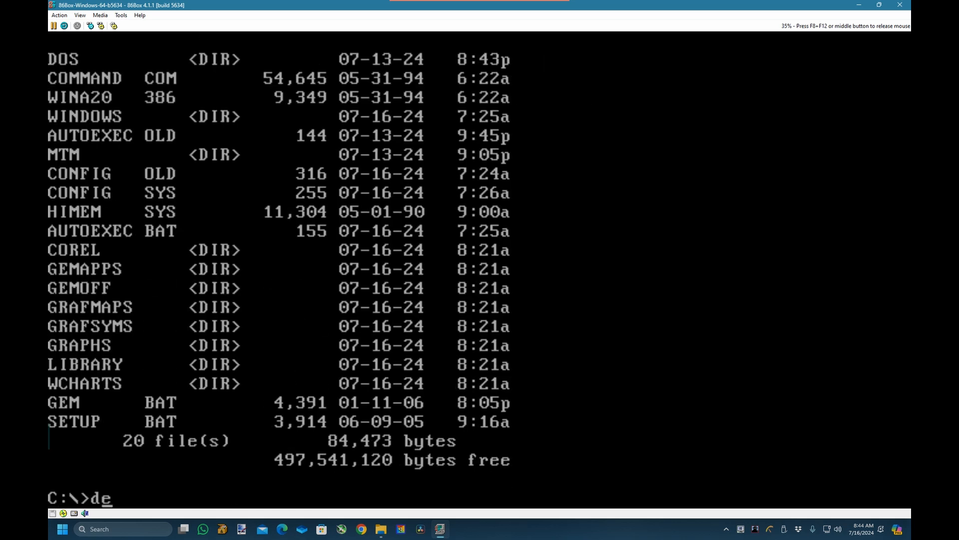
{"action": "key", "text": "BackSpace"}
{"action": "key", "text": "BackSpace"}
{"action": "type", "text": "eltree *"}
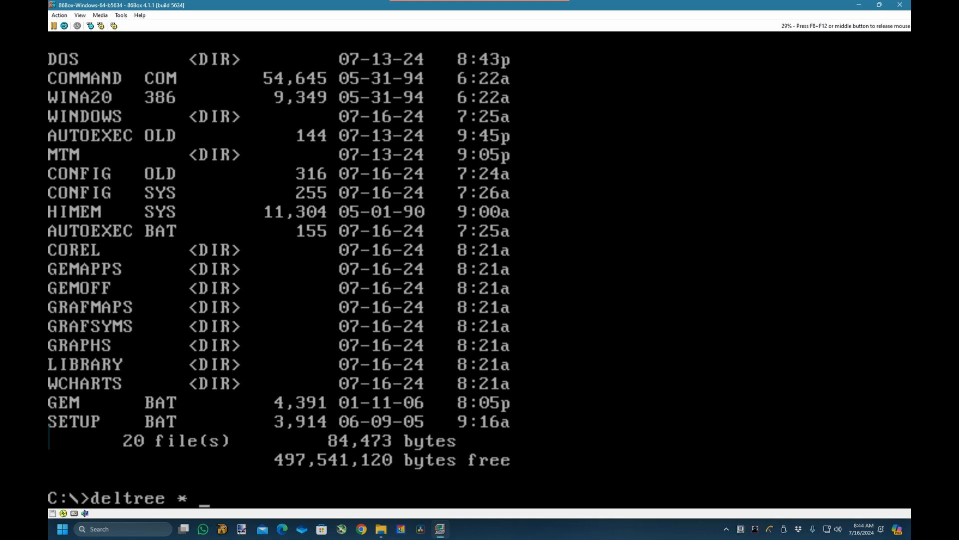
{"action": "type", "text": " /p"}
{"action": "key", "text": "Return"}
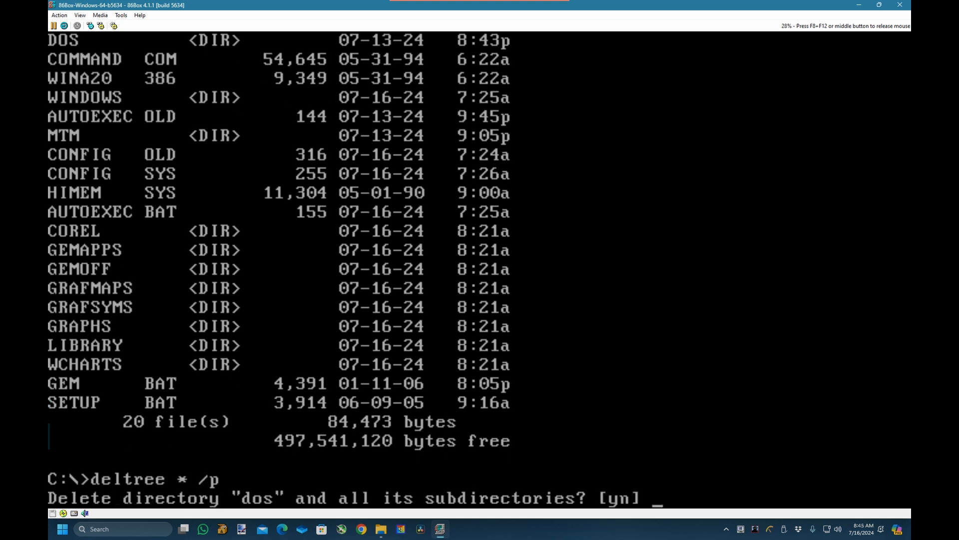
{"action": "type", "text": "n"}
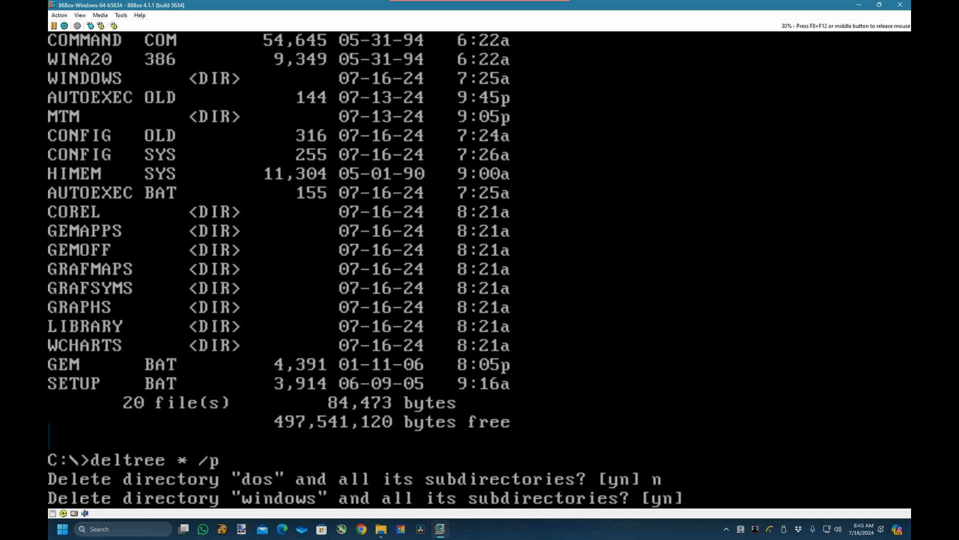
{"action": "type", "text": "n"}
{"action": "type", "text": "n"}
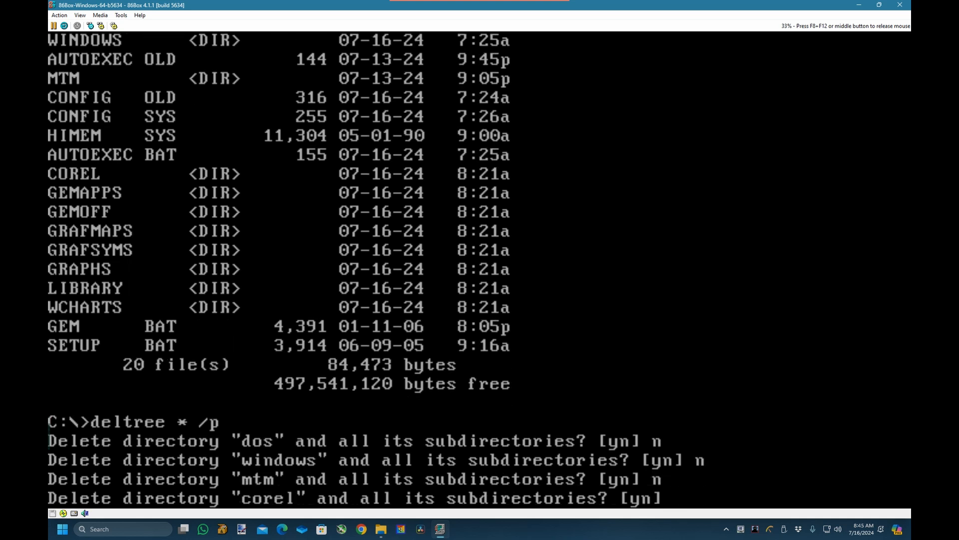
Confirm deleting the corel, gemapps, gemoff, grafmaps, grafsyms, graphs, library and wcharts directories, and list C:\ again
{"action": "type", "text": "y"}
{"action": "type", "text": "y"}
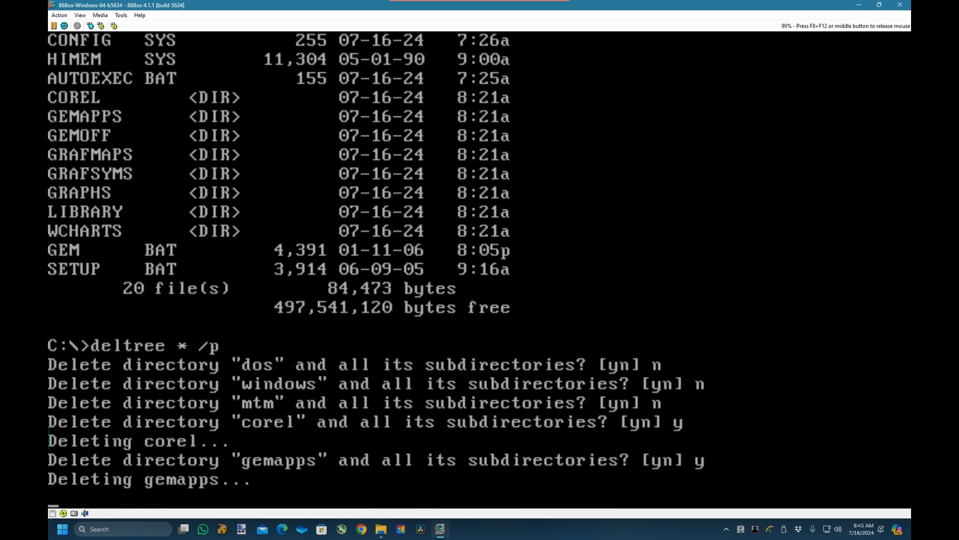
{"action": "type", "text": "y"}
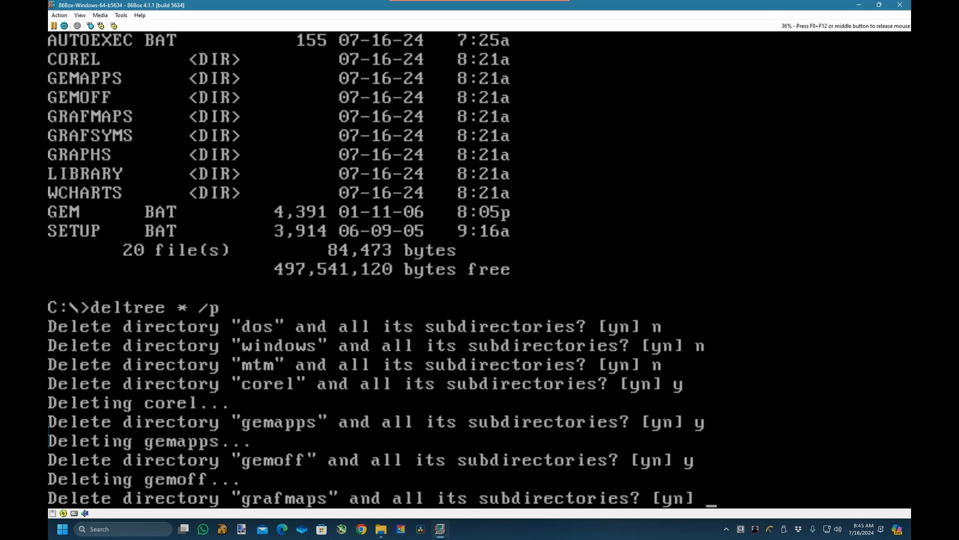
{"action": "type", "text": "y"}
{"action": "type", "text": "y"}
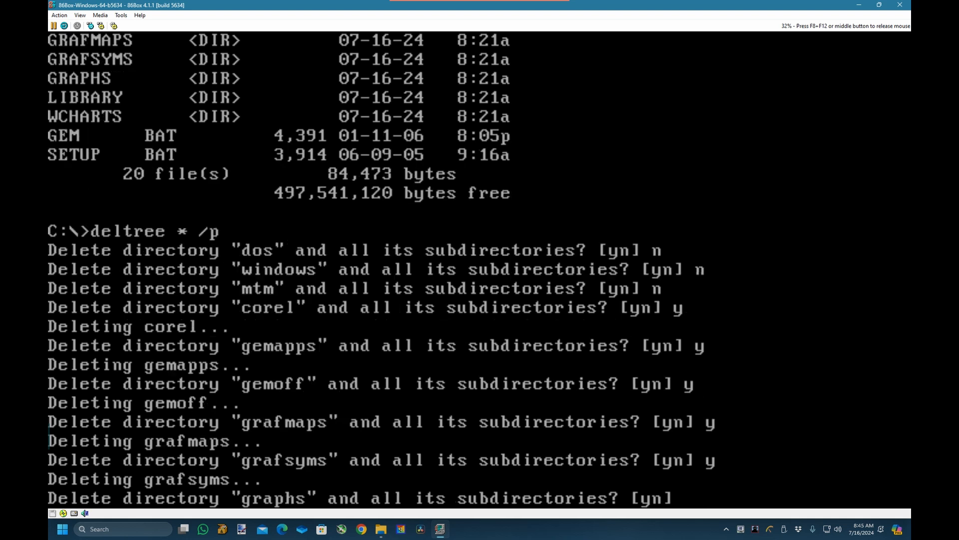
{"action": "type", "text": "y"}
{"action": "type", "text": "y"}
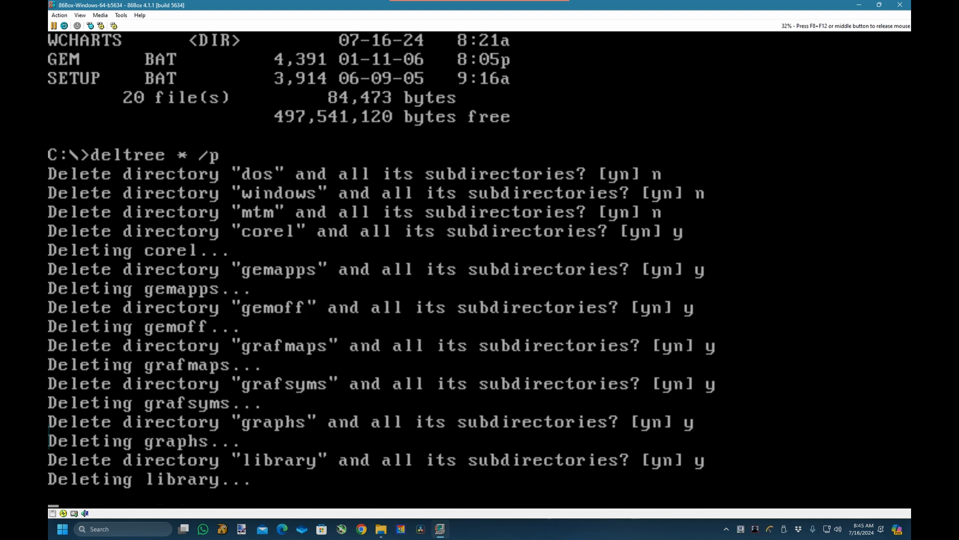
{"action": "type", "text": "y \"wcharts\" and all its sub"}
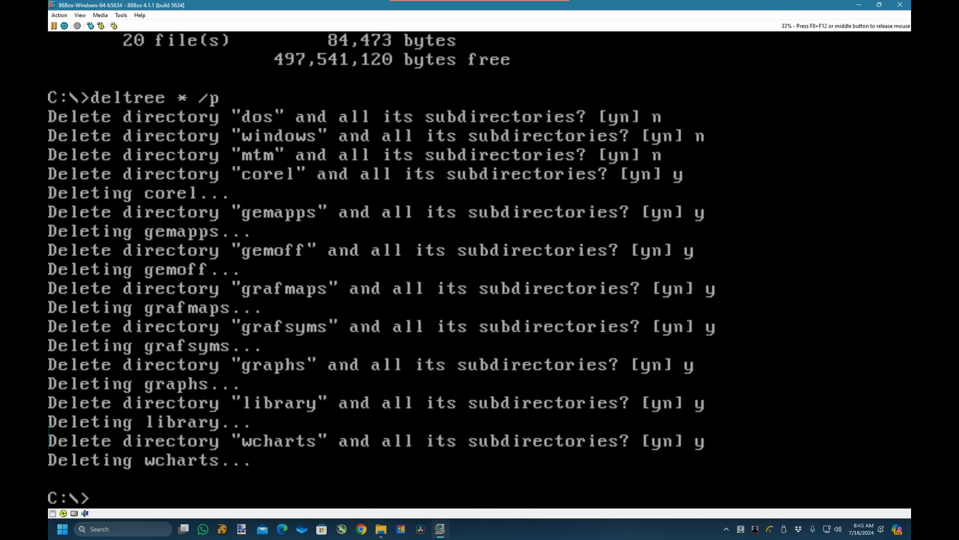
{"action": "type", "text": "dir"}
{"action": "key", "text": "Return"}
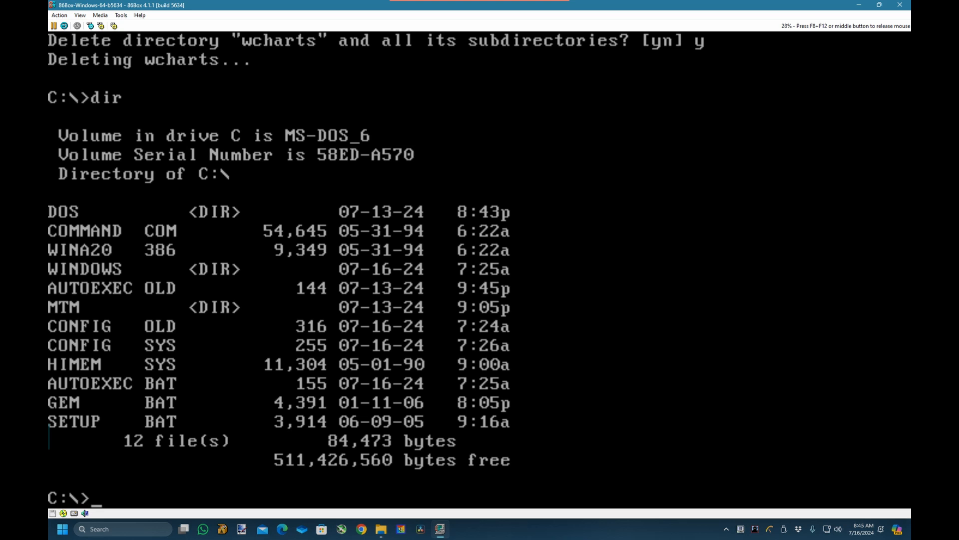
Delete gem.bat and setup.bat from C:\ and list the remaining files
{"action": "type", "text": "del gett"}
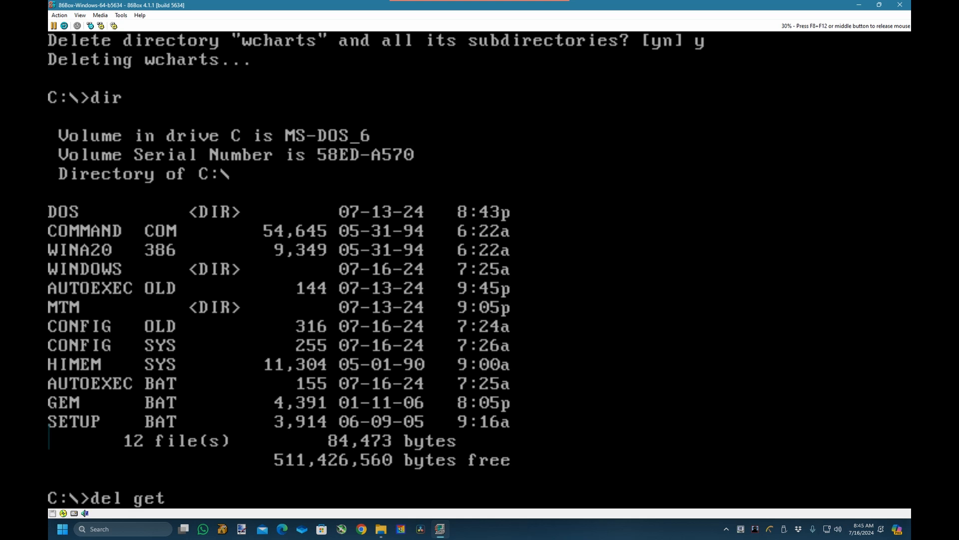
{"action": "key", "text": "BackSpace"}
{"action": "key", "text": "BackSpace"}
{"action": "key", "text": "BackSpace"}
{"action": "type", "text": "em.bat"}
{"action": "key", "text": "Return"}
{"action": "type", "text": "del"}
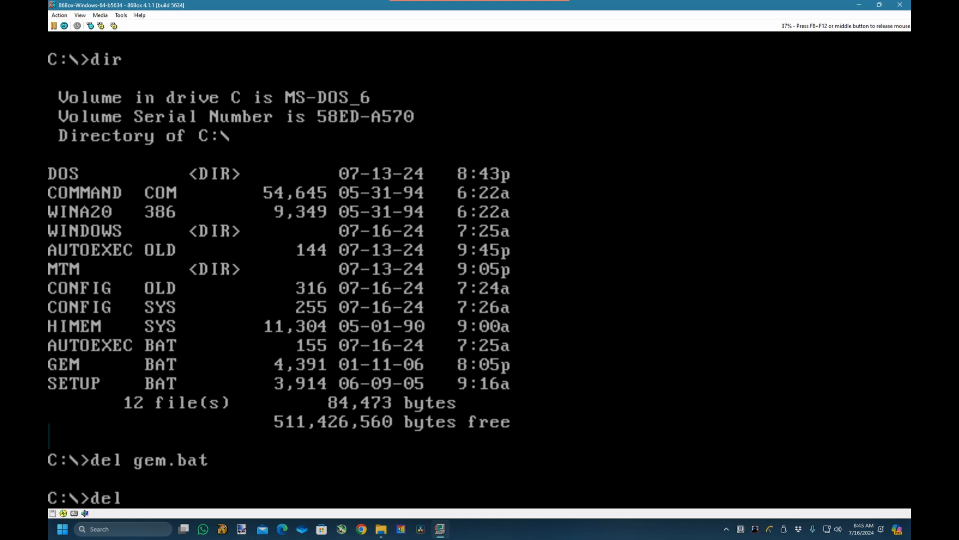
{"action": "type", "text": " setup.bat"}
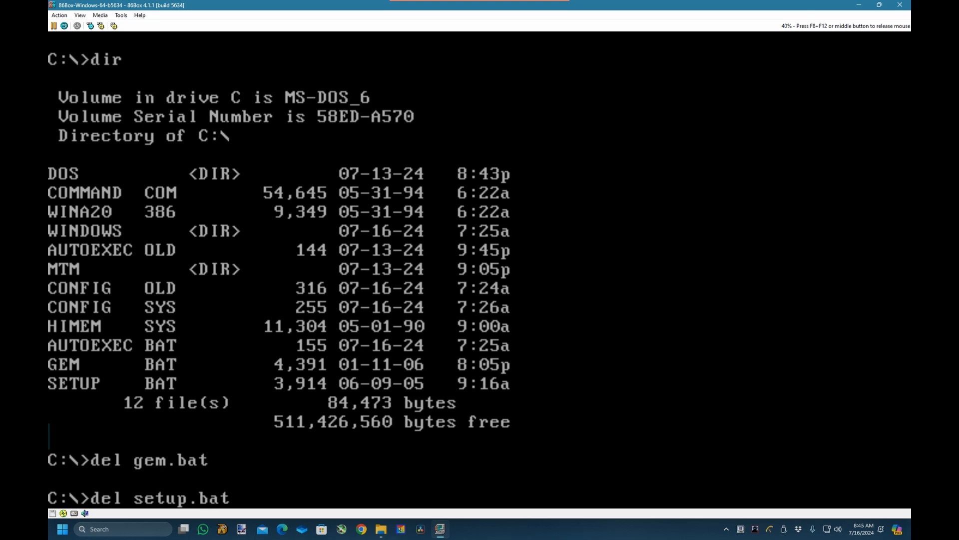
{"action": "key", "text": "Return"}
{"action": "type", "text": "dir"}
{"action": "key", "text": "Return"}
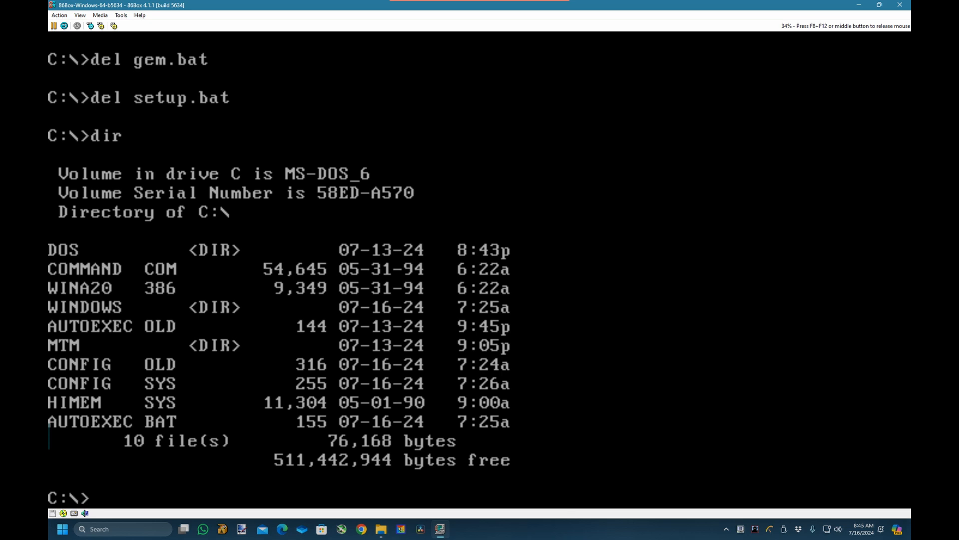
Release the mouse from the emulator and mount OpenGEM6.iso from the temp1 folder in the CD-ROM 1 drive
{"action": "type", "text": "dir"}
{"action": "key", "text": "F8+F12"}
{"action": "left_click", "coordinate": [100, 15]}
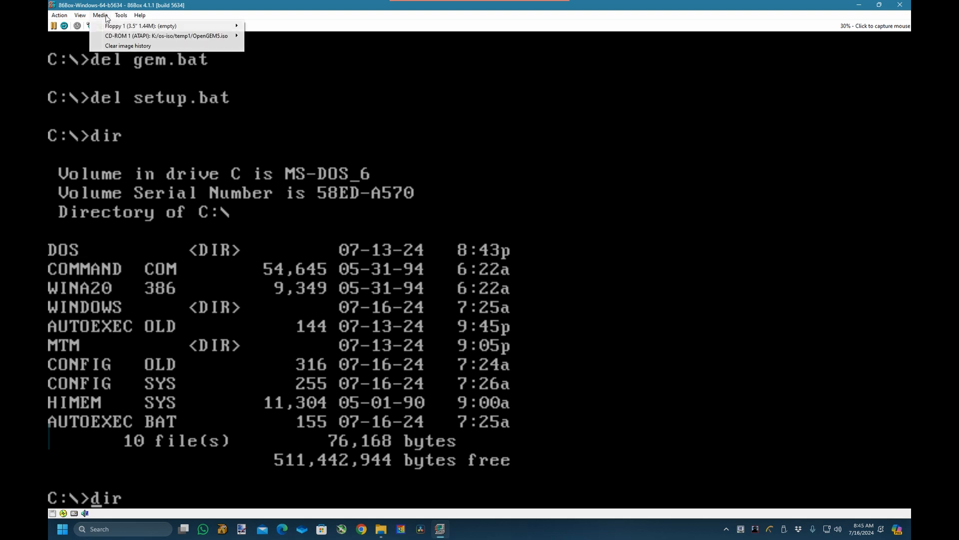
{"action": "mouse_move", "coordinate": [128, 36]}
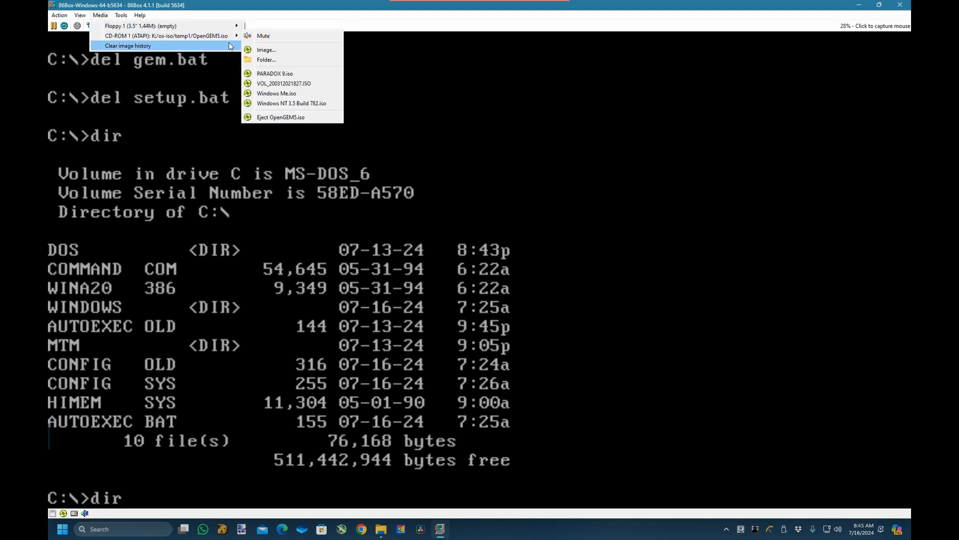
{"action": "left_click", "coordinate": [268, 50]}
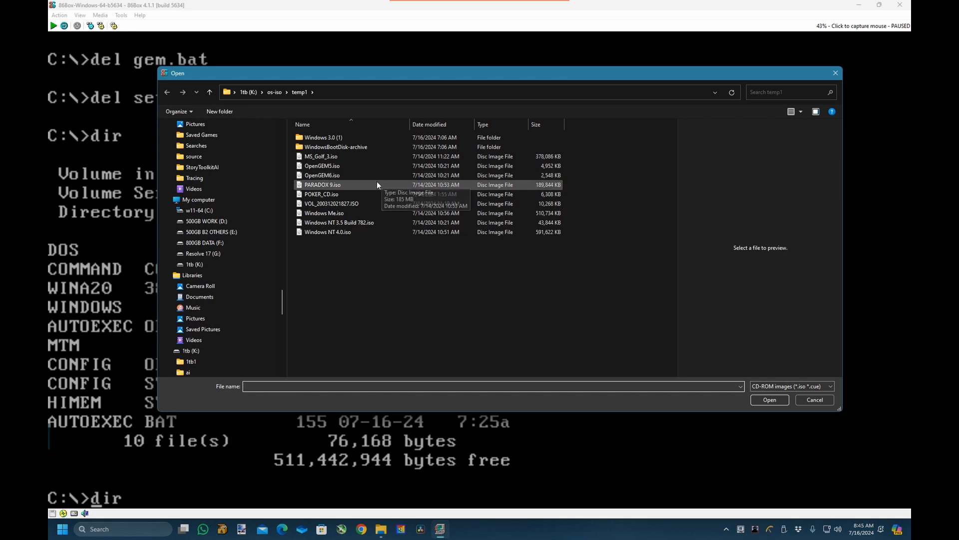
{"action": "double_click", "coordinate": [373, 179]}
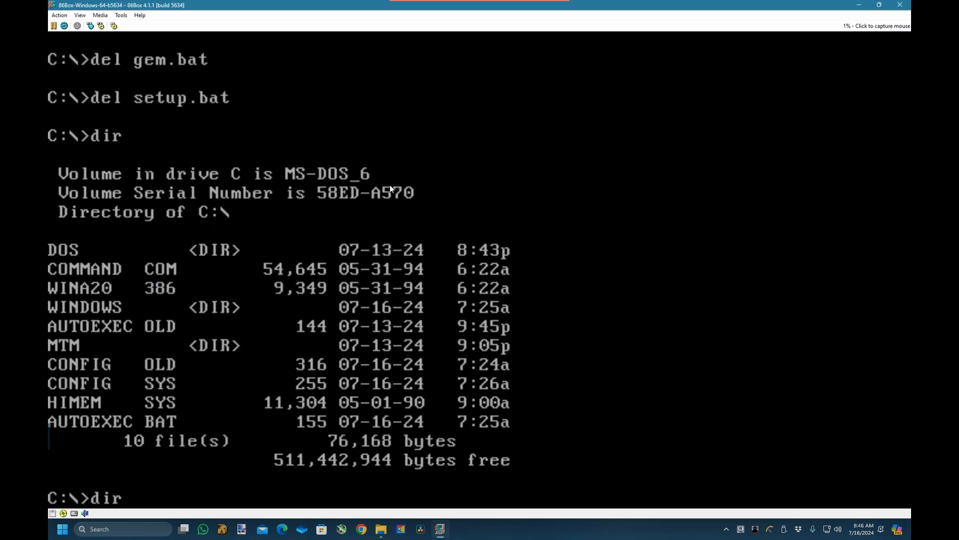
Clear the pending dir command, try switching to drive E:, and change to drive D: instead
{"action": "key", "text": "Delete"}
{"action": "key", "text": "Delete"}
{"action": "key", "text": "Delete"}
{"action": "type", "text": "e:"}
{"action": "key", "text": "Return"}
{"action": "type", "text": "d"}
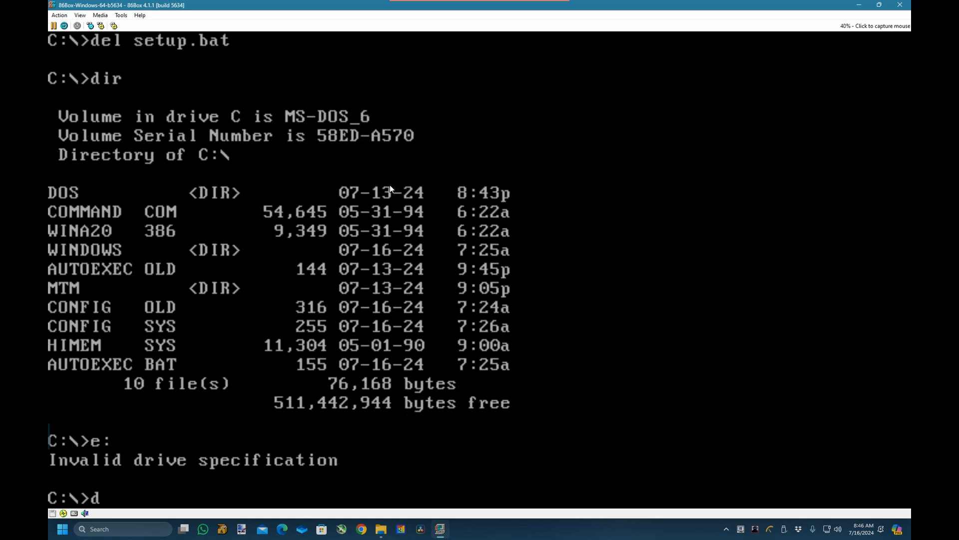
{"action": "key", "text": "BackSpace"}
{"action": "type", "text": "e:"}
{"action": "key", "text": "BackSpace"}
{"action": "key", "text": "BackSpace"}
{"action": "type", "text": "d:"}
{"action": "key", "text": "Return"}
List the contents of the OpenGEM6 disc in drive D:
{"action": "type", "text": "doir"}
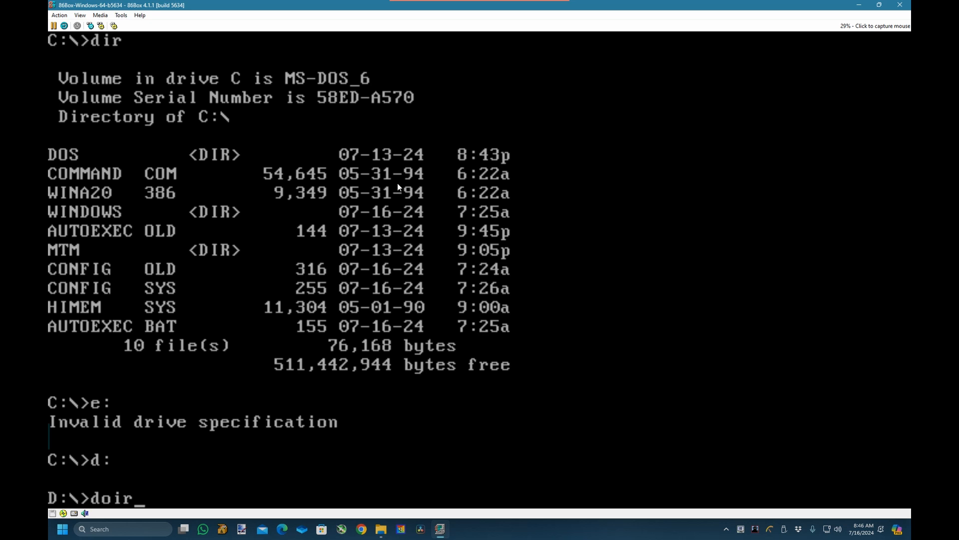
{"action": "key", "text": "BackSpace"}
{"action": "key", "text": "BackSpace"}
{"action": "key", "text": "BackSpace"}
{"action": "key", "text": "BackSpace"}
{"action": "type", "text": "dor"}
{"action": "key", "text": "BackSpace"}
{"action": "key", "text": "BackSpace"}
{"action": "type", "text": "ir"}
{"action": "key", "text": "Return"}
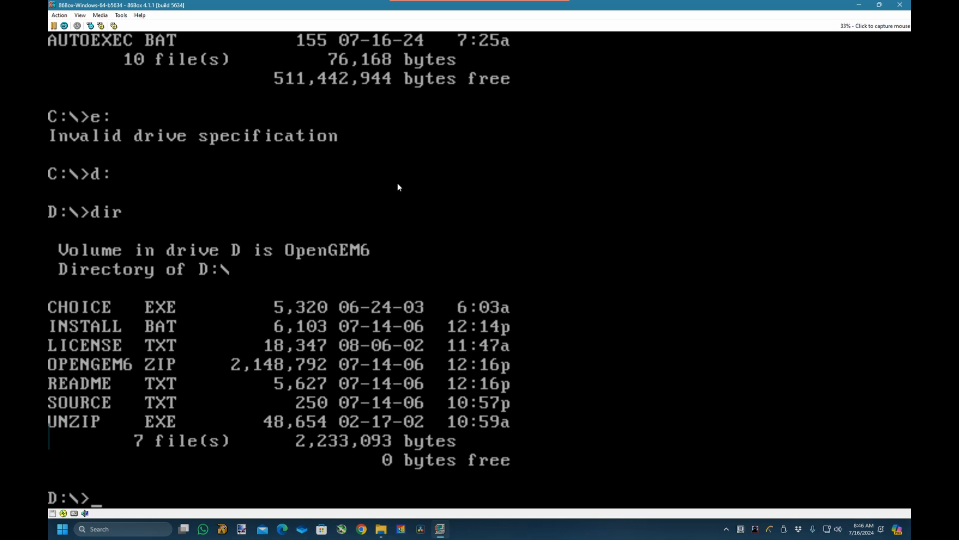
Run install from D:, choose option 1 to install OpenGEM to drive C:, and accept the license through to completion
{"action": "type", "text": "install"}
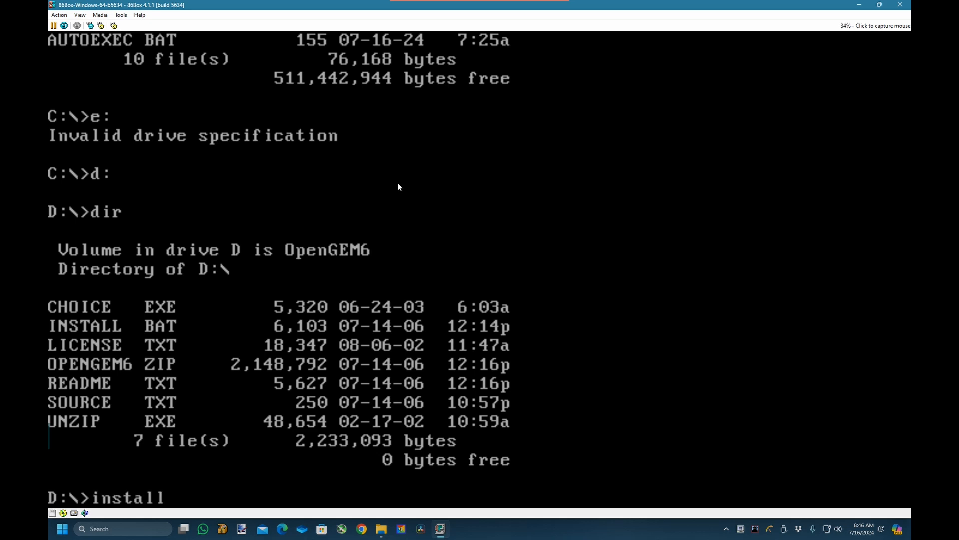
{"action": "key", "text": "Return"}
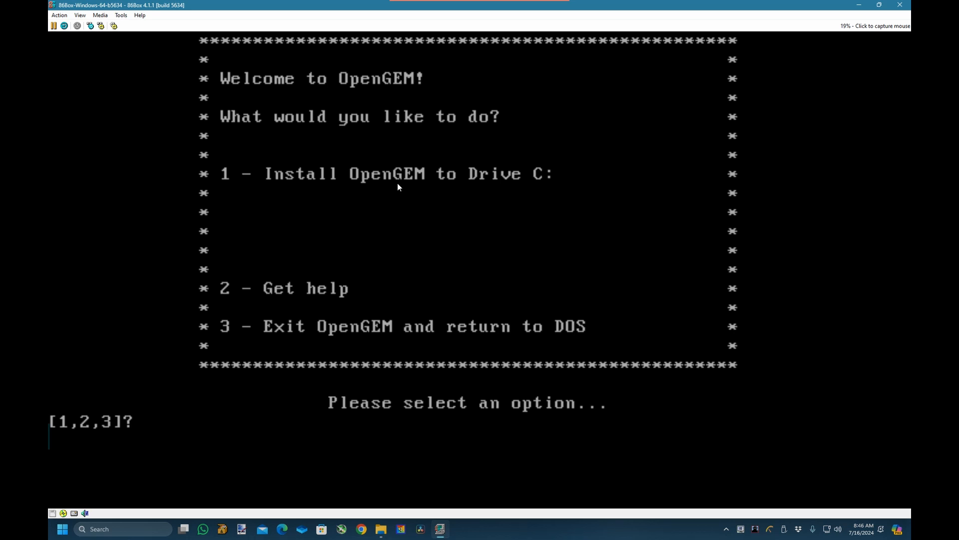
{"action": "type", "text": "1"}
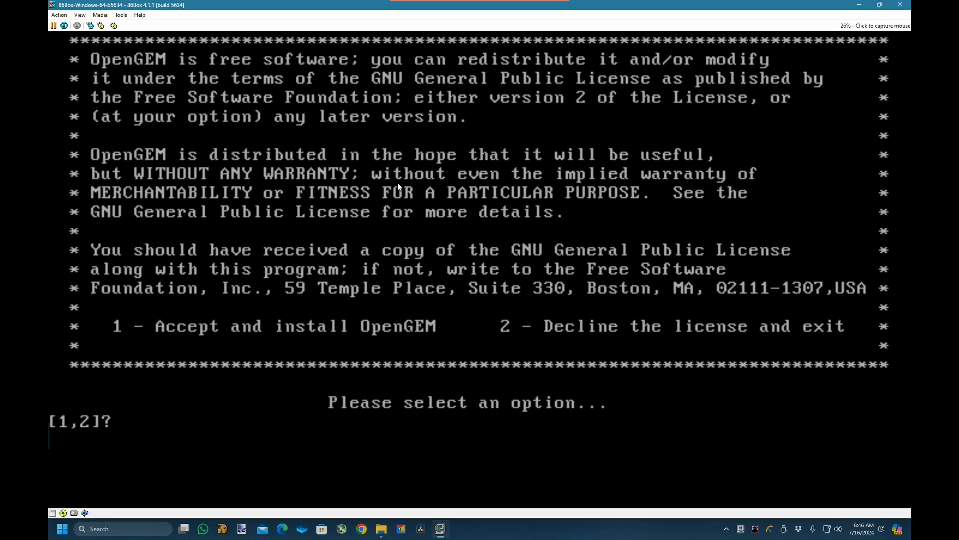
{"action": "type", "text": "1"}
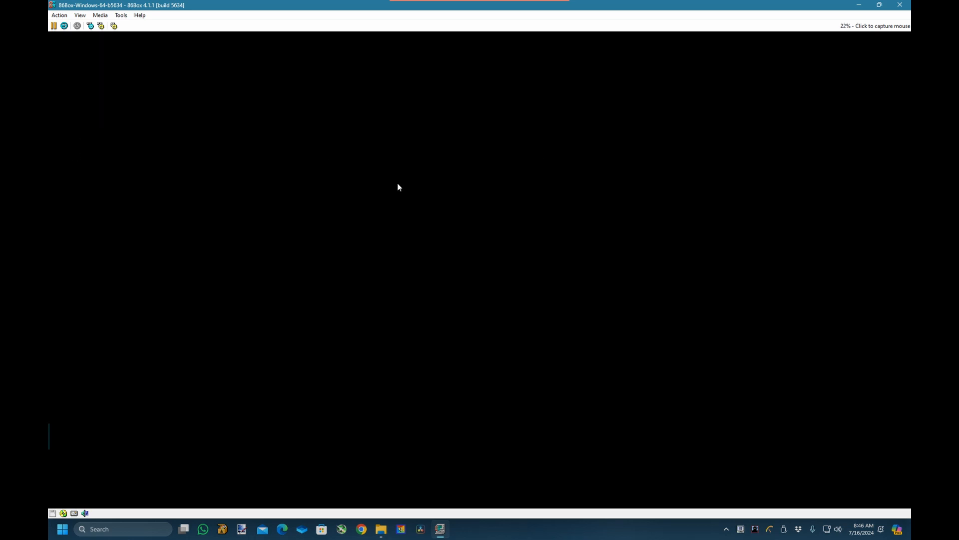
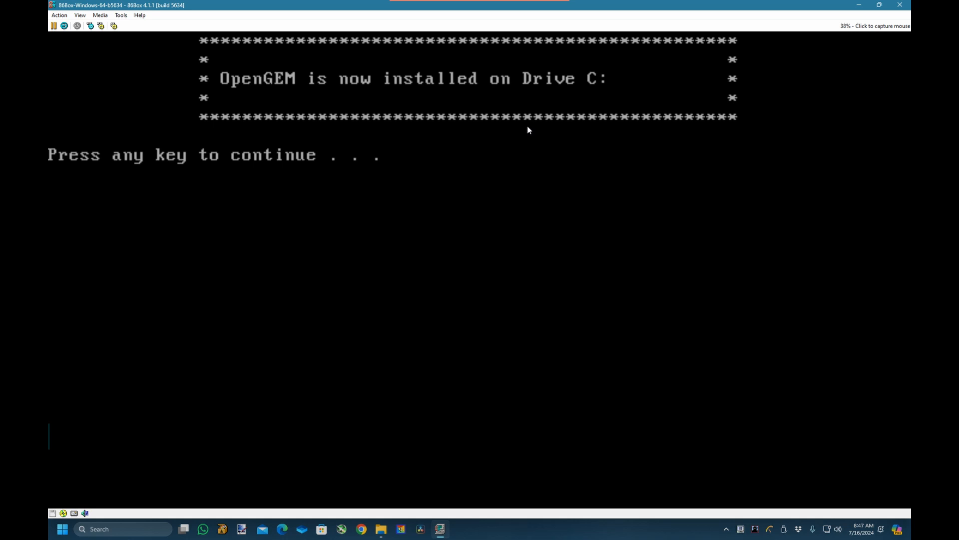
{"action": "key", "text": "Return"}
{"action": "key", "text": "Return"}
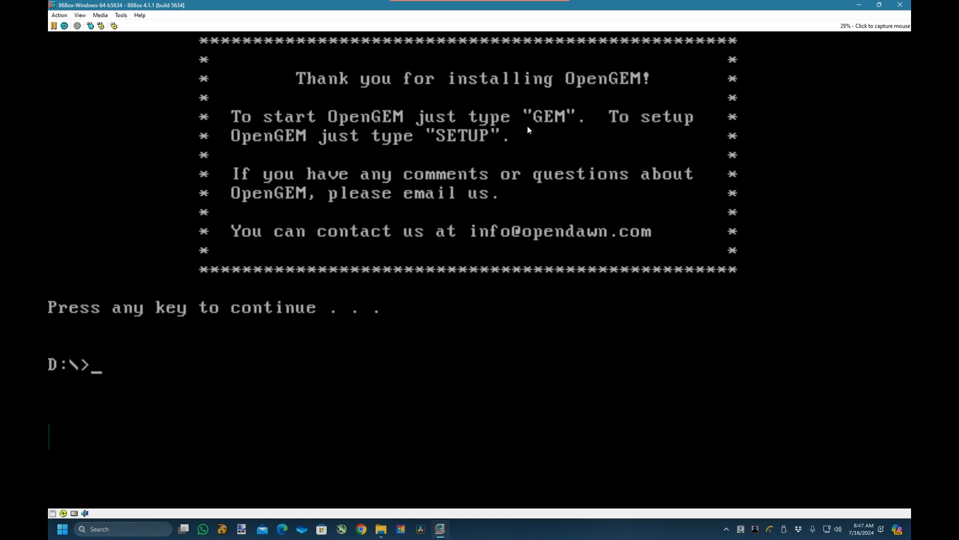
Switch back to drive C: and list its root directory
{"action": "type", "text": "c:"}
{"action": "key", "text": "Return"}
{"action": "type", "text": "dir"}
{"action": "key", "text": "Return"}
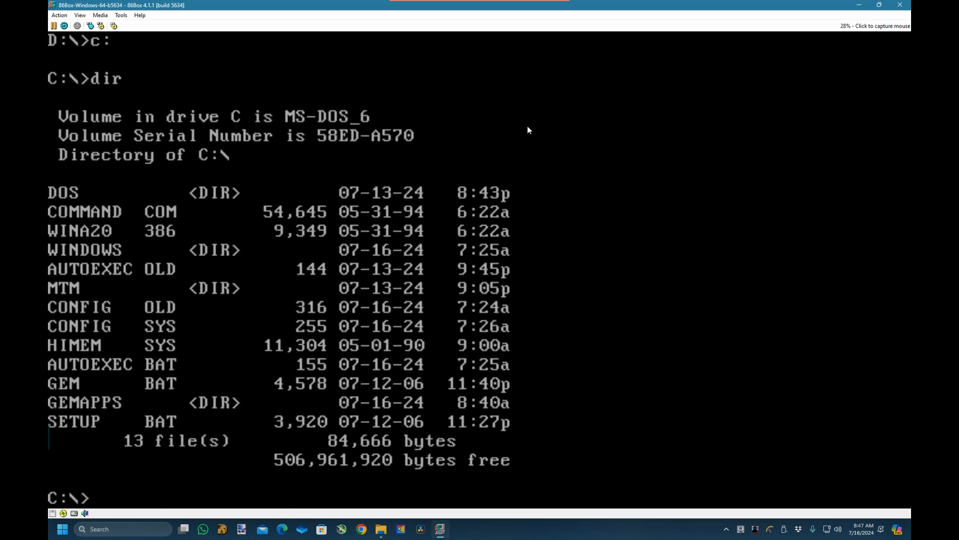
Run setup to view the OpenGEM configuration options, and leave with option 6, Exit and return to DOS
{"action": "type", "text": "setup"}
{"action": "key", "text": "Return"}
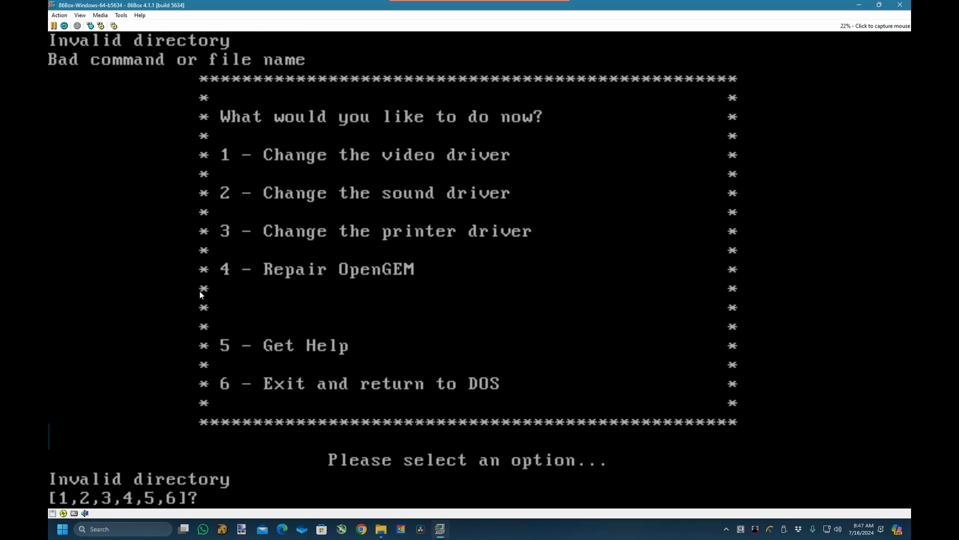
{"action": "type", "text": "6"}
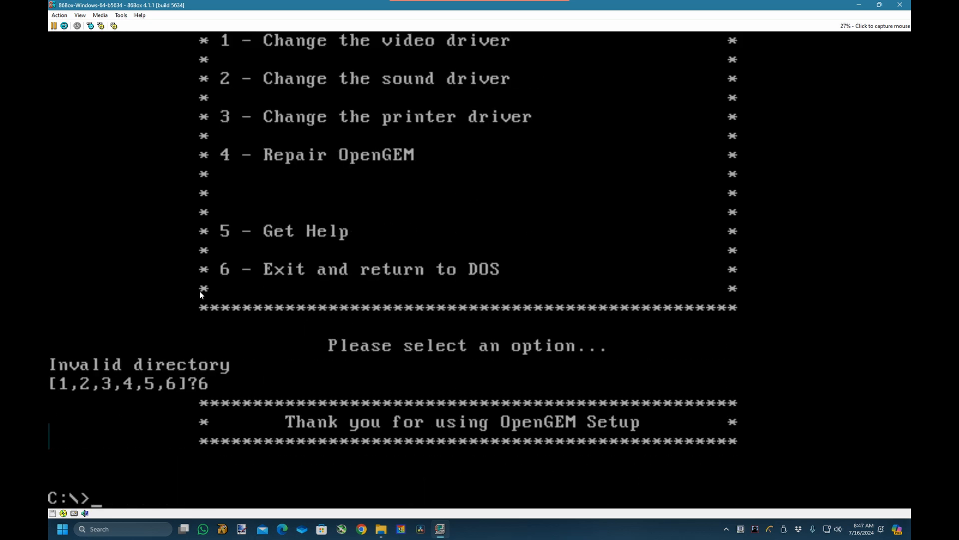
{"action": "type", "text": "di"}
{"action": "key", "text": "Return"}
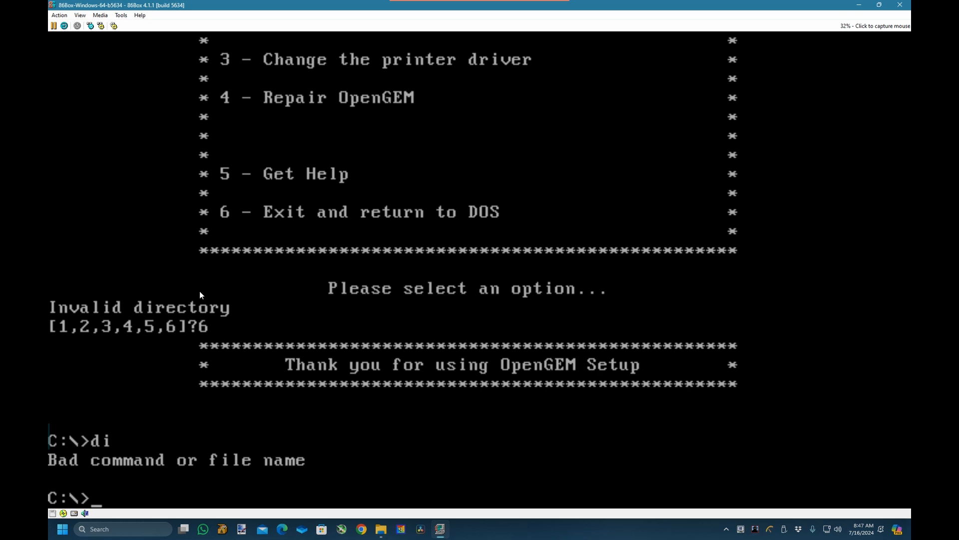
Start OpenGEM with the gem command, capture the mouse in the emulator, and look over the desktop's Options commands
{"action": "type", "text": "gem"}
{"action": "key", "text": "Return"}
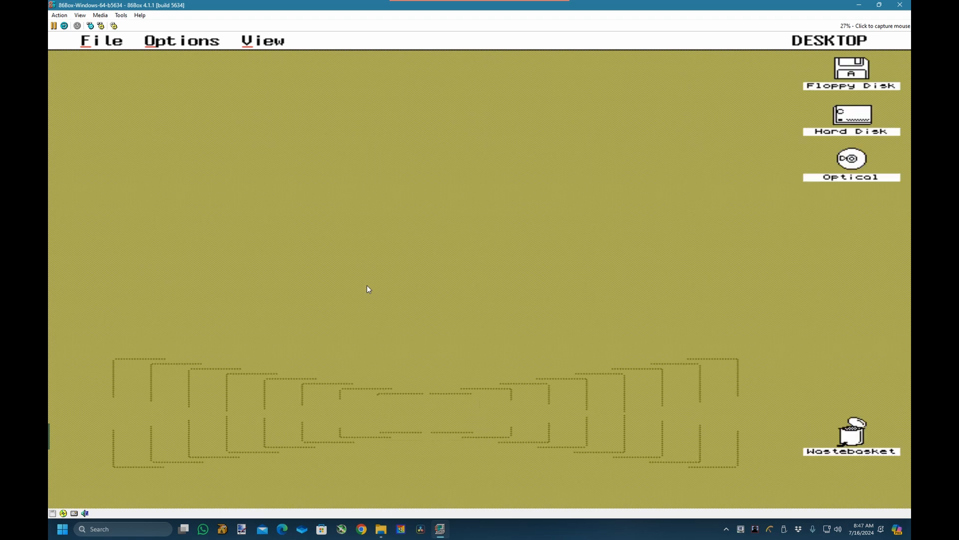
{"action": "left_click", "coordinate": [367, 286]}
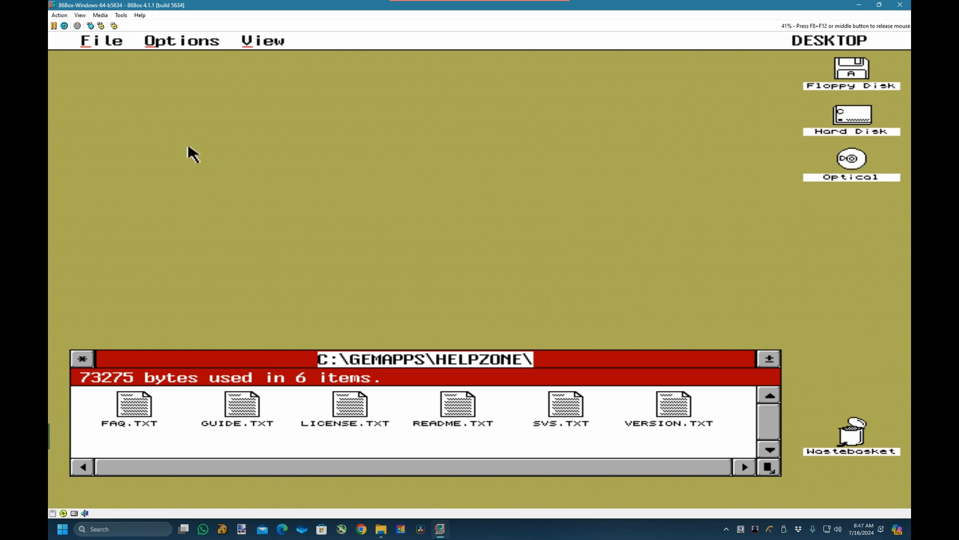
{"action": "mouse_move", "coordinate": [118, 47]}
{"action": "mouse_move", "coordinate": [159, 43]}
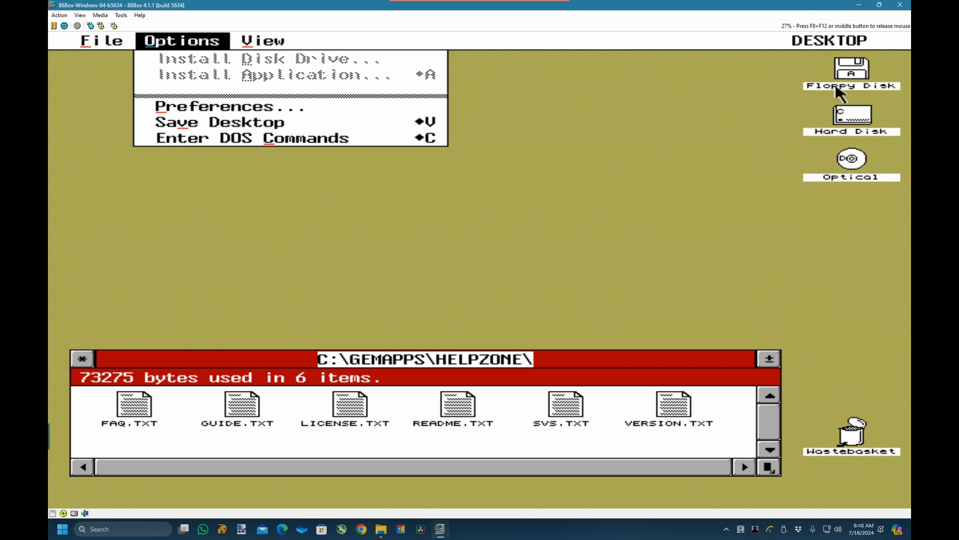
Show the desktop's version and author information, and close it
{"action": "left_click", "coordinate": [665, 118]}
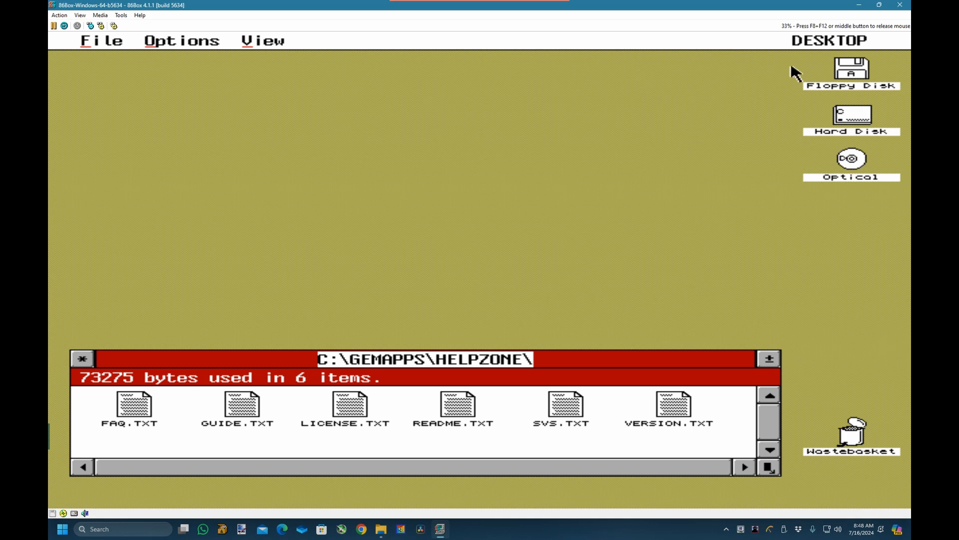
{"action": "mouse_move", "coordinate": [820, 42]}
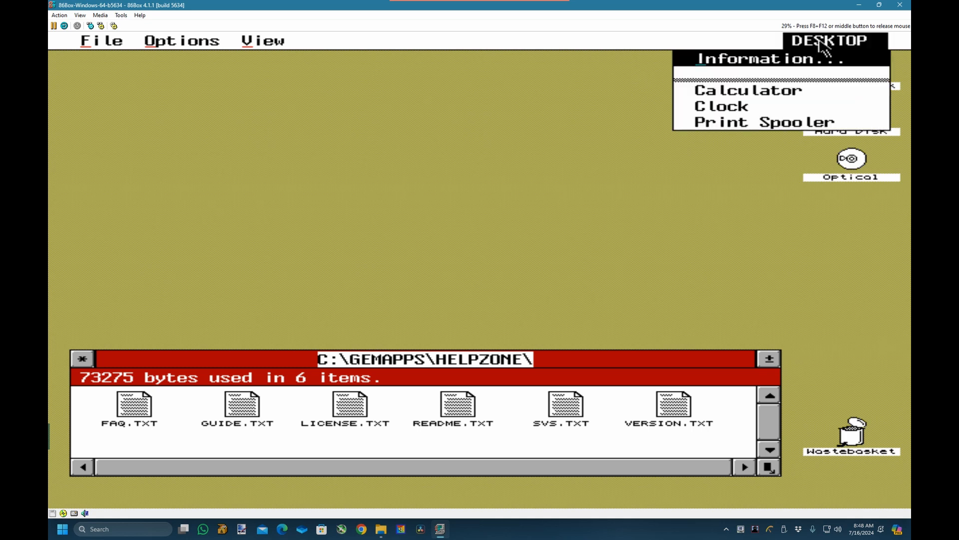
{"action": "left_click", "coordinate": [774, 65]}
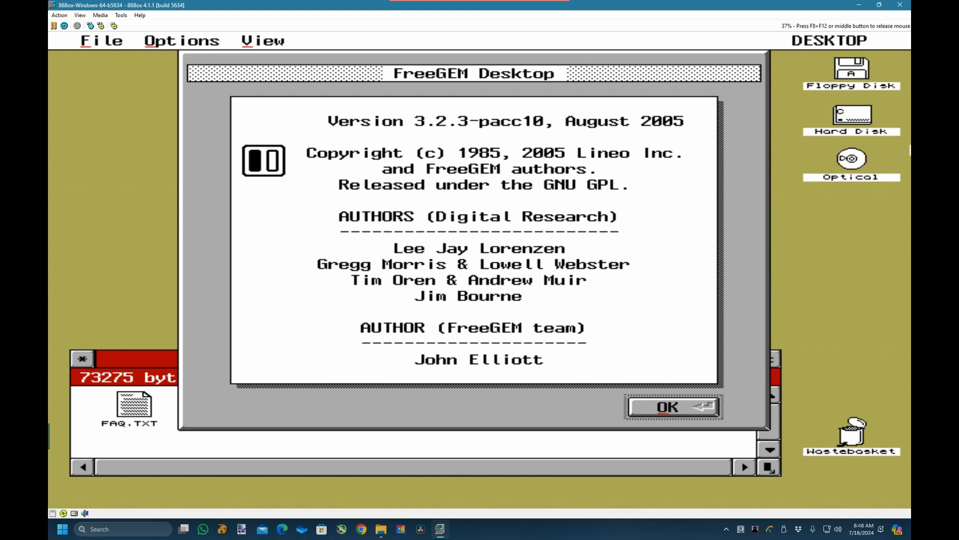
{"action": "left_click", "coordinate": [650, 413]}
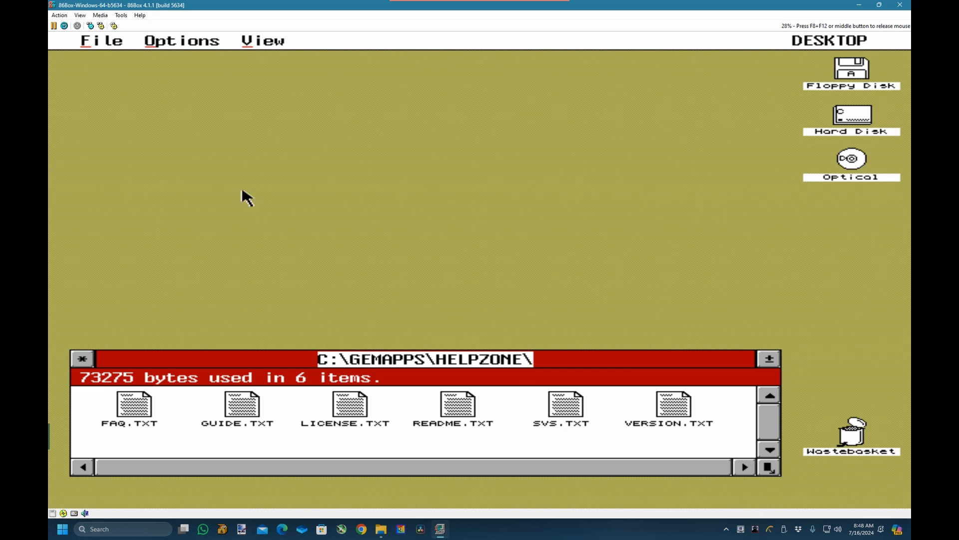
Open the C: hard disk, browse to GEMAPPS\GEMSYS, and examine its files and the available View commands
{"action": "mouse_move", "coordinate": [85, 39]}
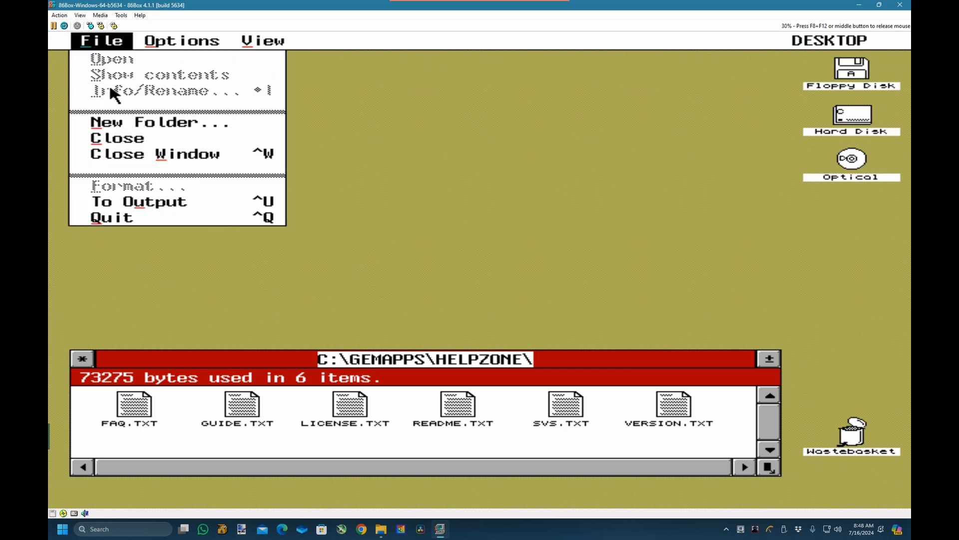
{"action": "left_click", "coordinate": [808, 167]}
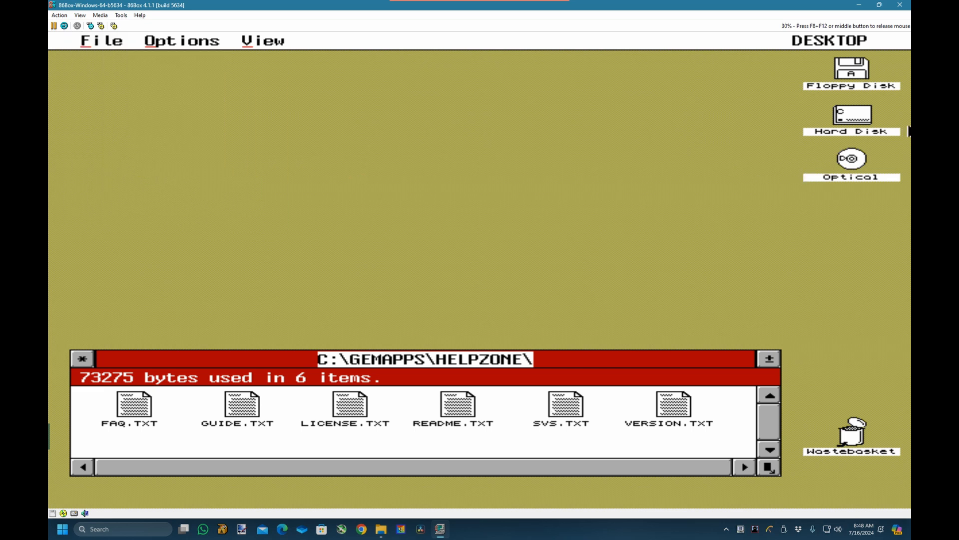
{"action": "double_click", "coordinate": [854, 122]}
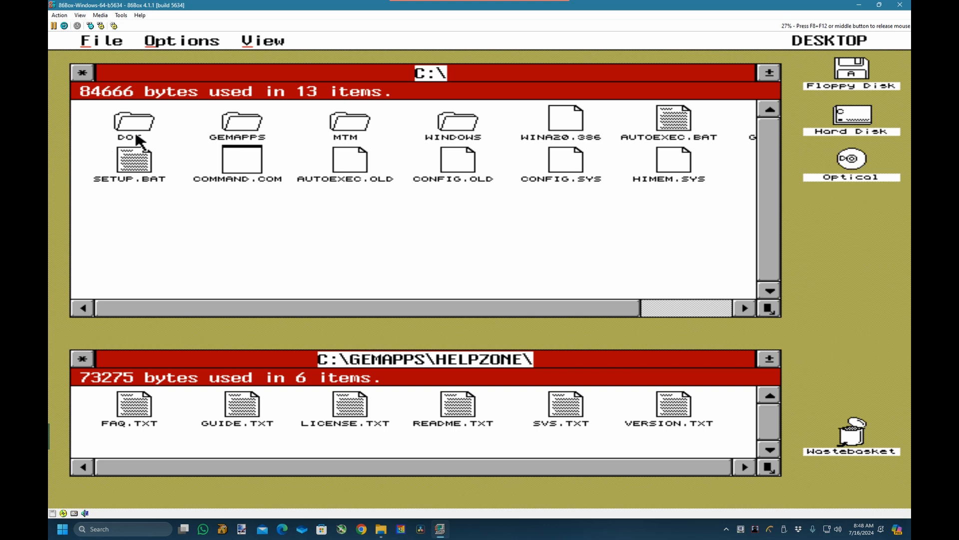
{"action": "double_click", "coordinate": [259, 127]}
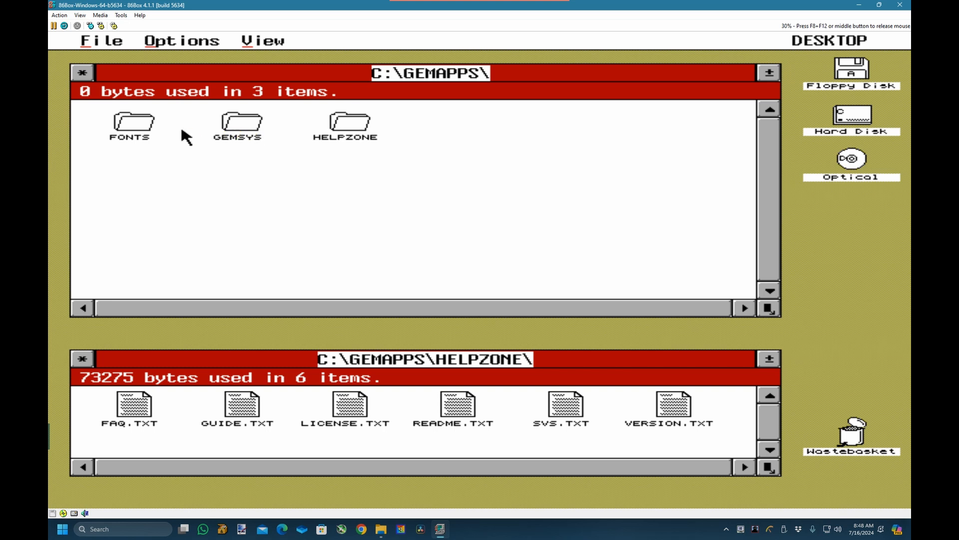
{"action": "double_click", "coordinate": [247, 129]}
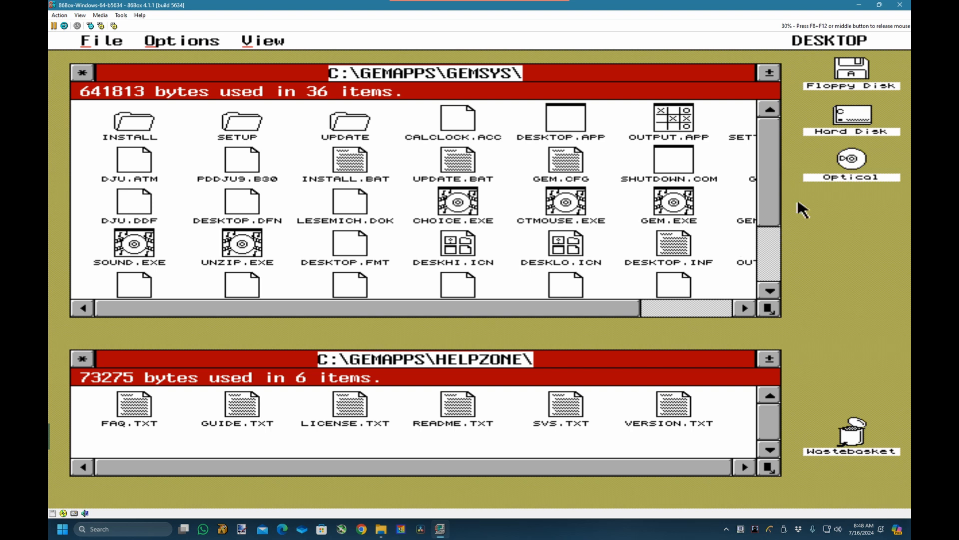
{"action": "left_click_drag", "start_coordinate": [770, 200], "coordinate": [769, 298]}
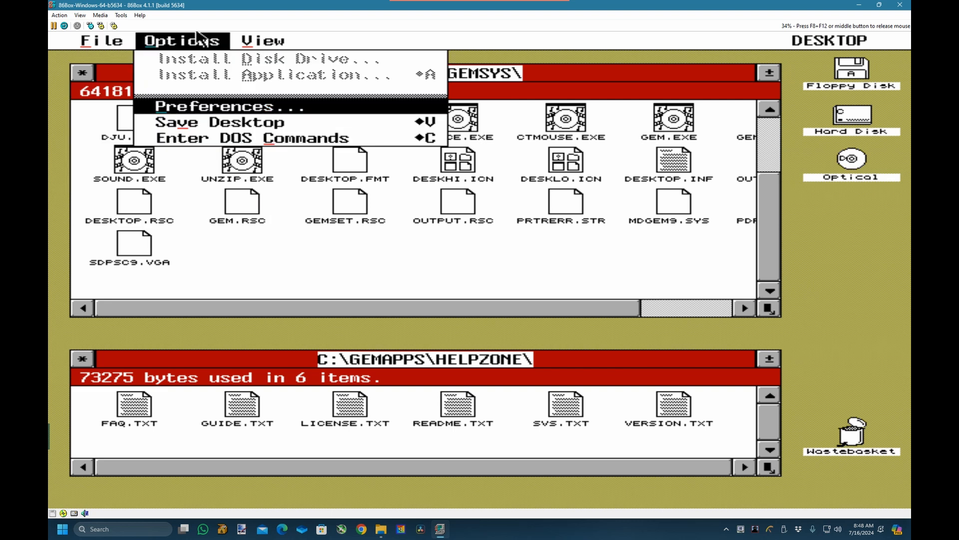
{"action": "mouse_move", "coordinate": [263, 40]}
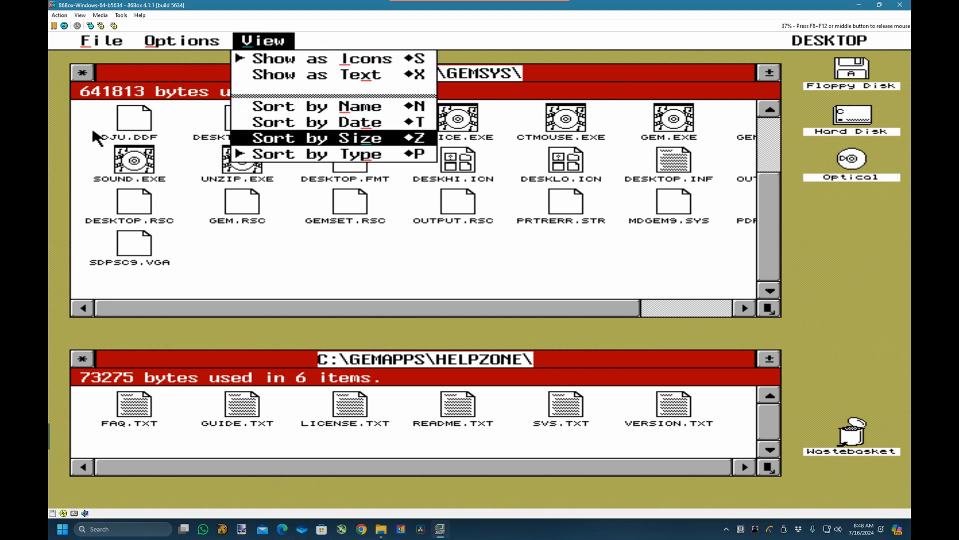
{"action": "left_click", "coordinate": [88, 81]}
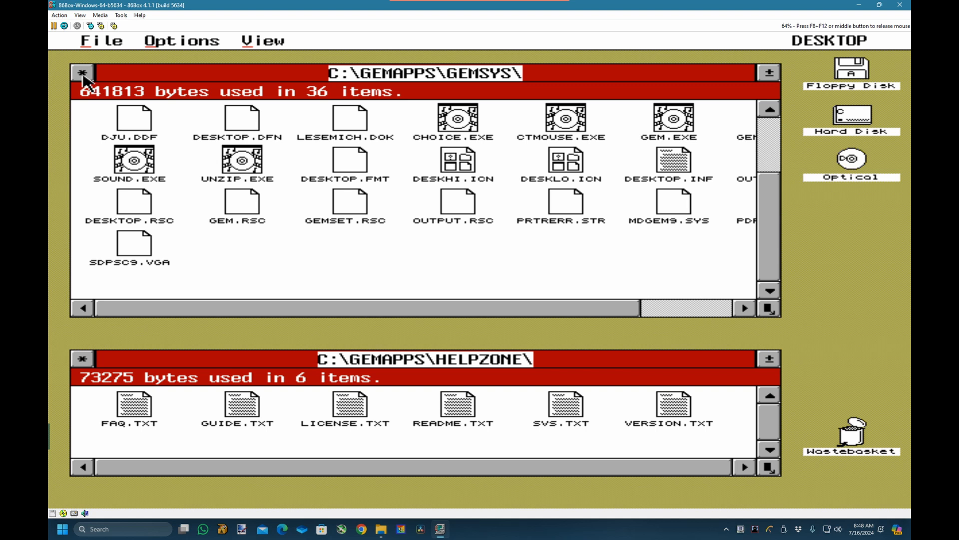
Go back up to GEMAPPS, look inside its HELPZONE folder, and return to the root of C:
{"action": "left_click", "coordinate": [83, 74]}
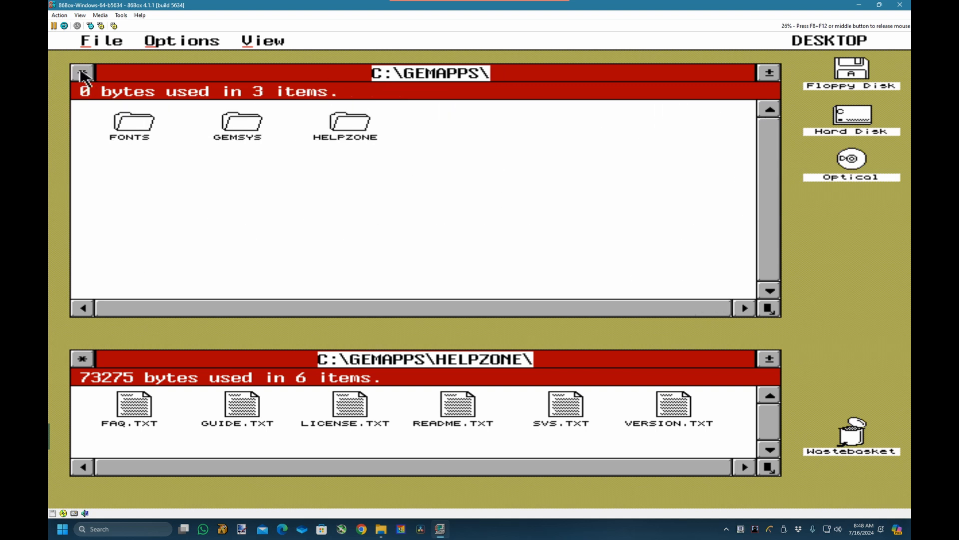
{"action": "double_click", "coordinate": [349, 134]}
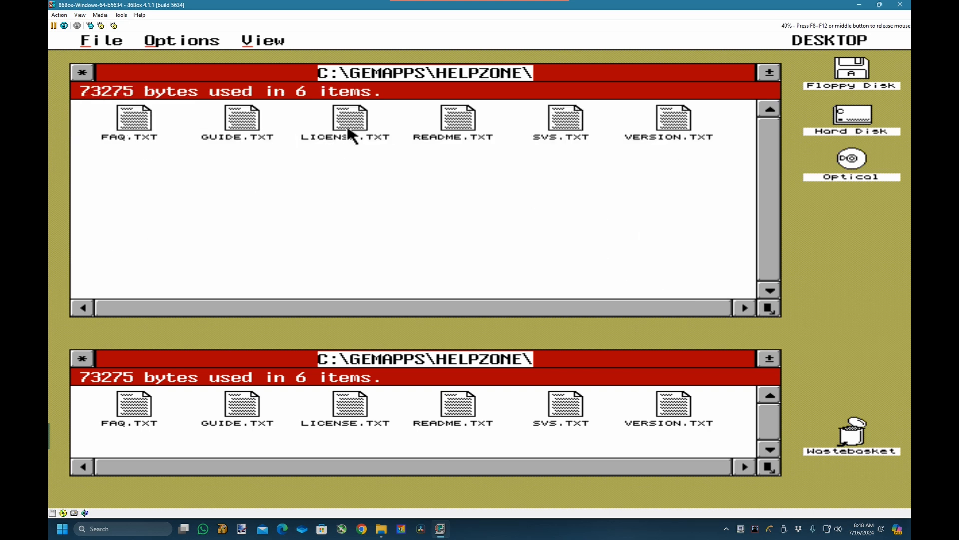
{"action": "left_click", "coordinate": [79, 73]}
{"action": "left_click", "coordinate": [86, 70]}
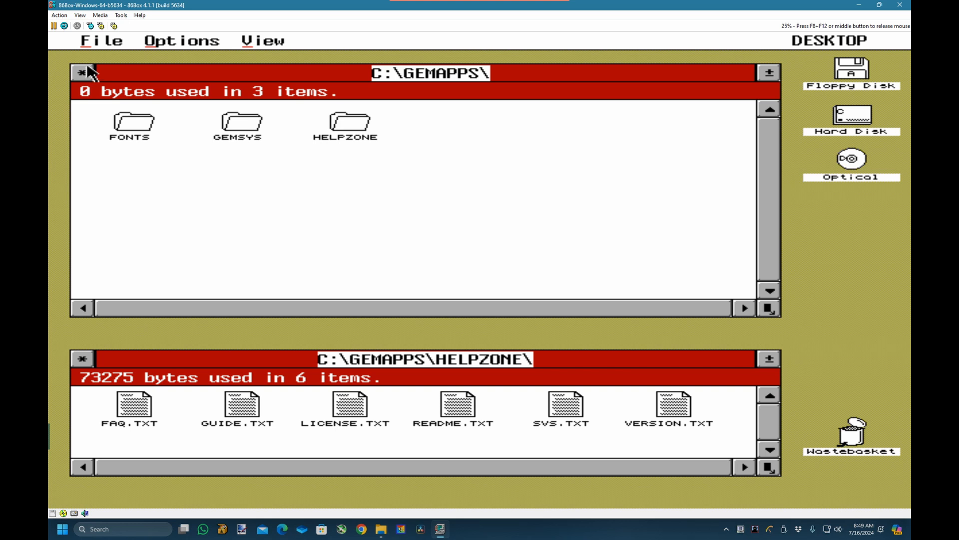
{"action": "left_click", "coordinate": [89, 68]}
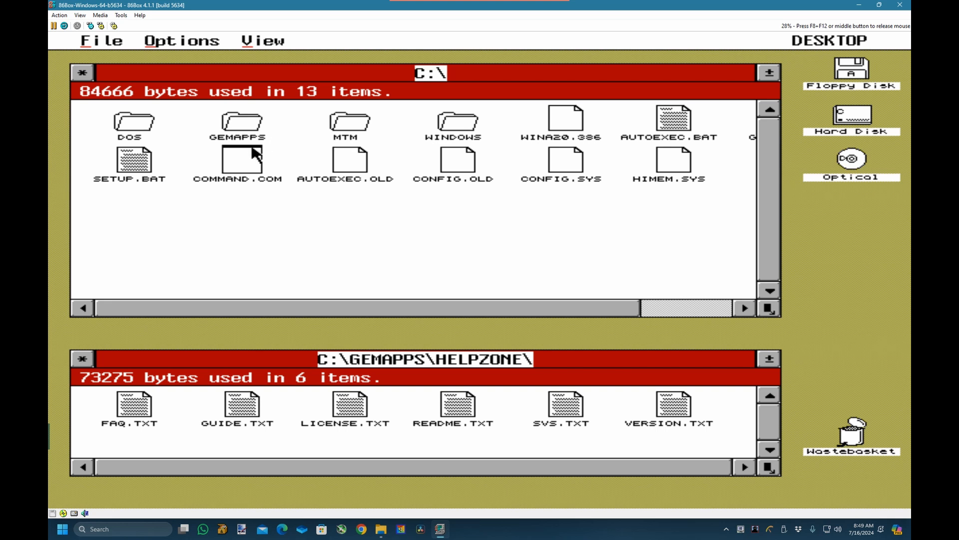
Quit OpenGEM with option 2, Return to DOS, and list the root directory of C:
{"action": "mouse_move", "coordinate": [95, 40]}
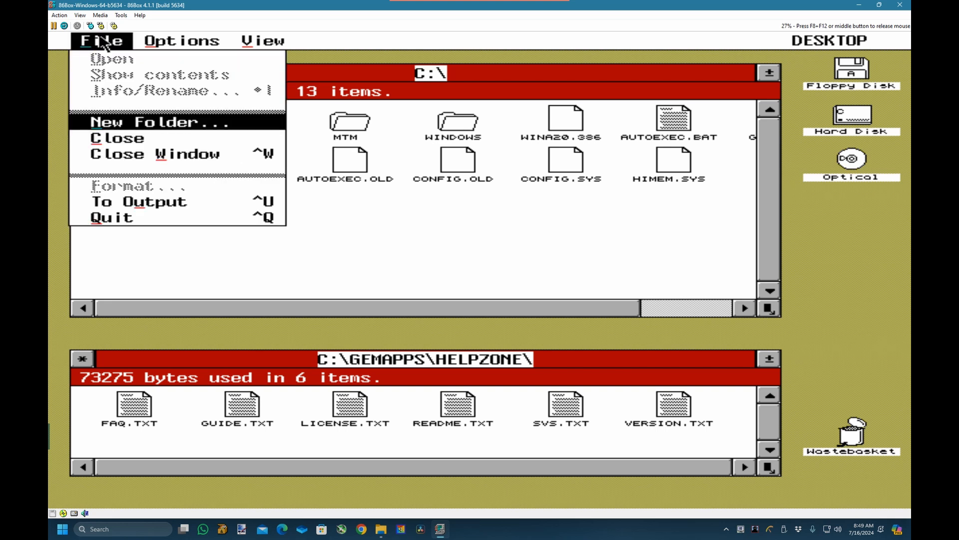
{"action": "left_click", "coordinate": [144, 223]}
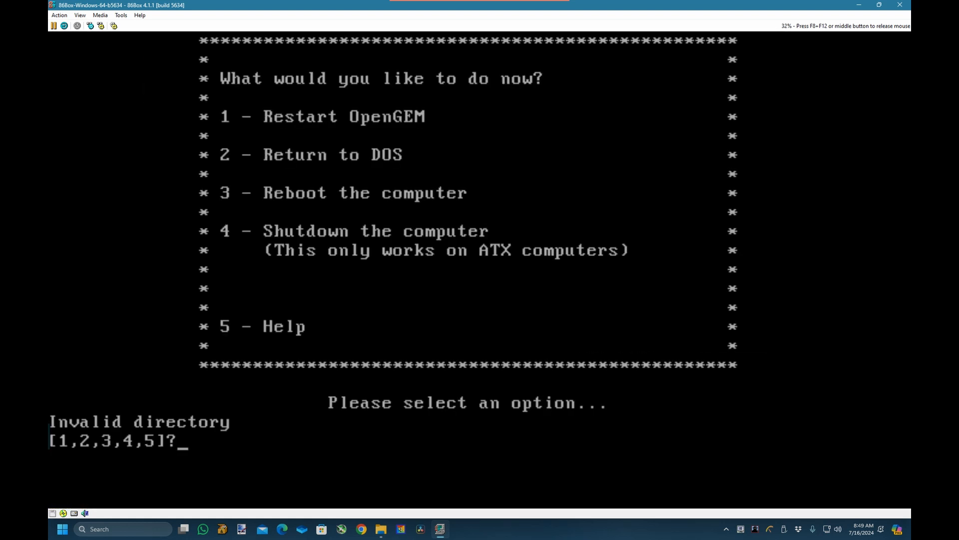
{"action": "key", "text": "2"}
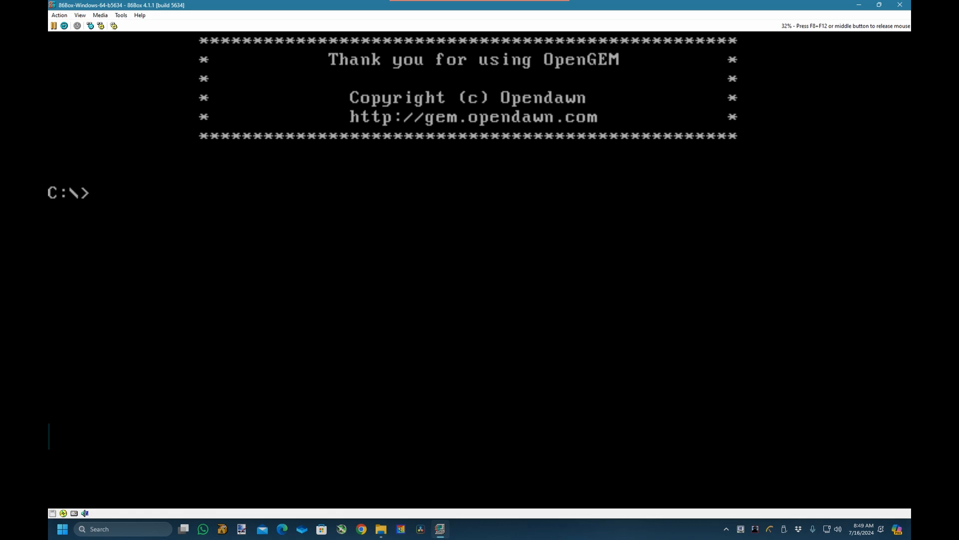
{"action": "type", "text": "dir"}
{"action": "key", "text": "Return"}
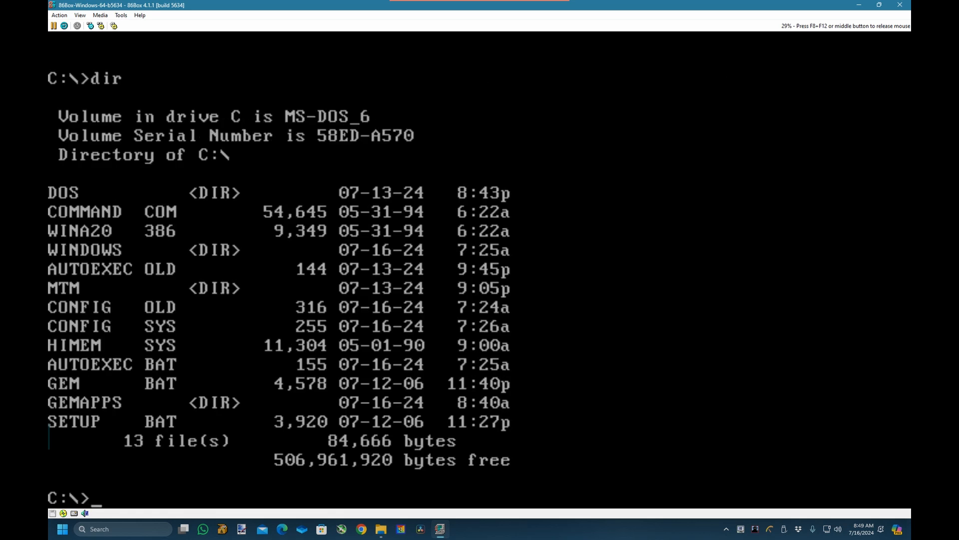
Run del *.* /p in C:\, deleting only AUTOEXEC.OLD, CONFIG.OLD, GEM.BAT and SETUP.BAT, and list the directory again
{"action": "type", "text": "del *.* /p"}
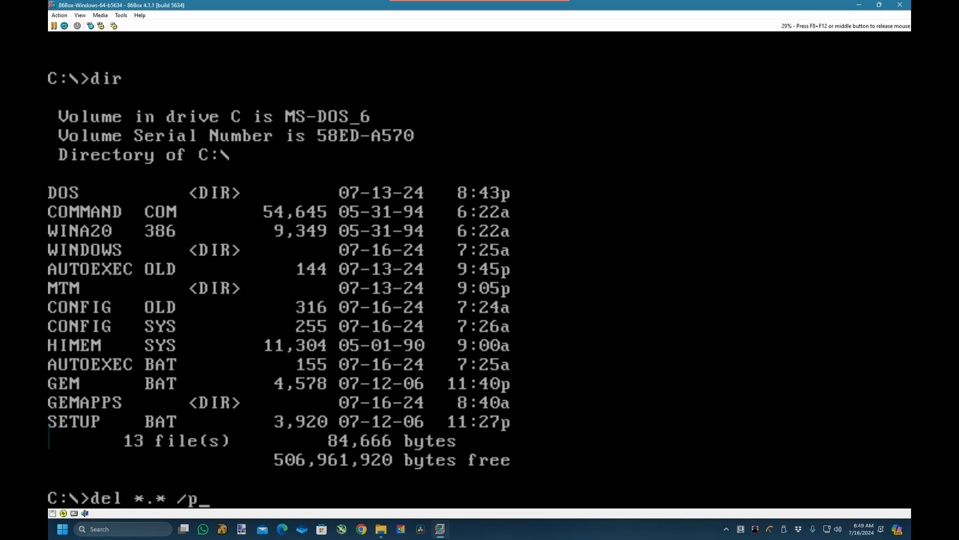
{"action": "key", "text": "Return"}
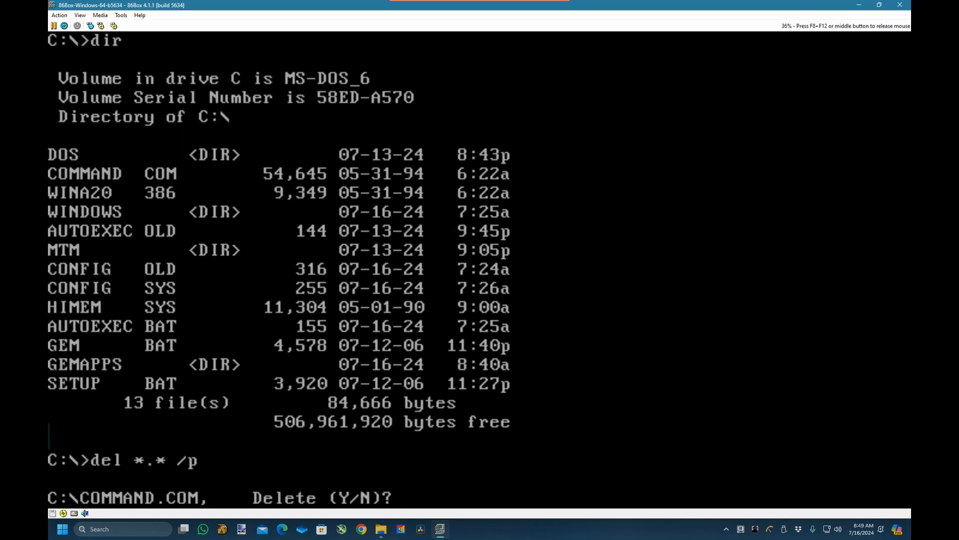
{"action": "type", "text": "nn"}
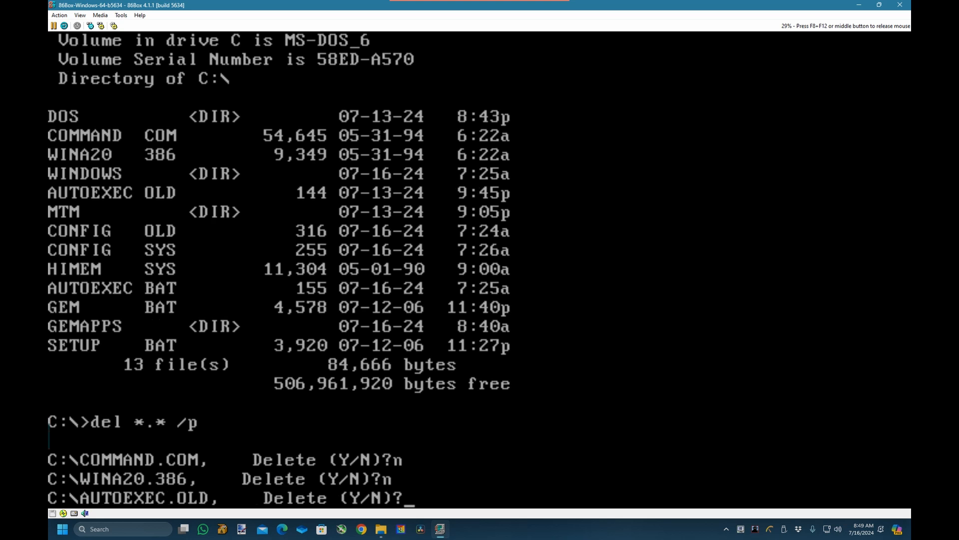
{"action": "type", "text": "y"}
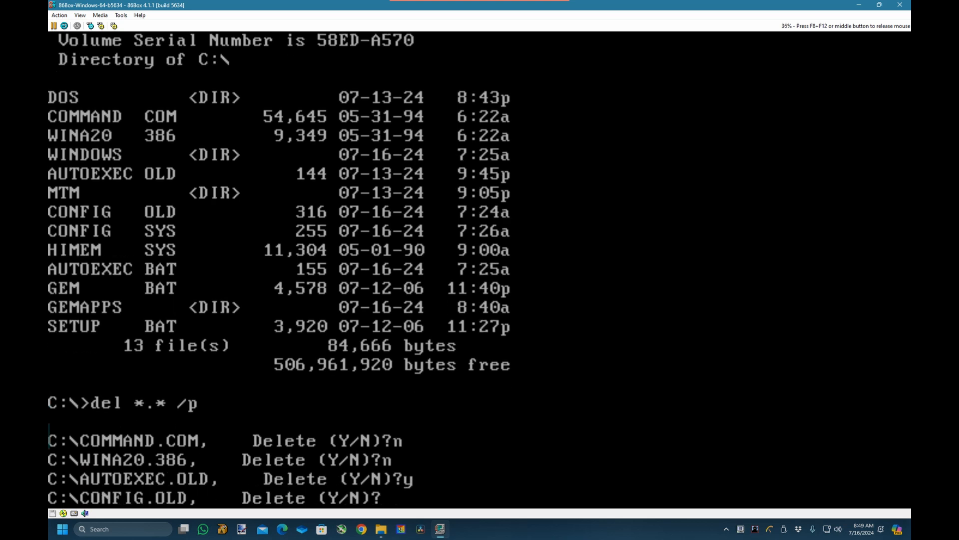
{"action": "type", "text": "yn"}
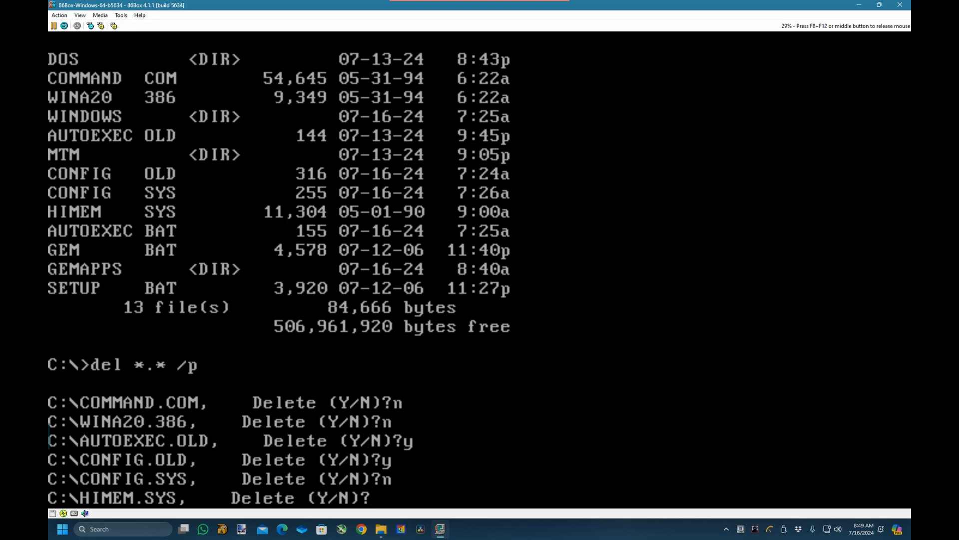
{"action": "type", "text": "nn"}
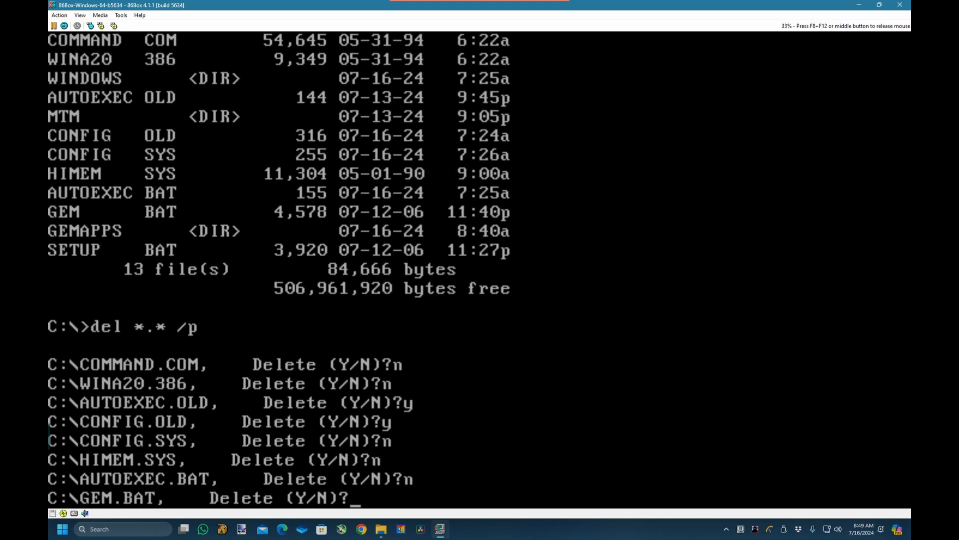
{"action": "type", "text": "yy"}
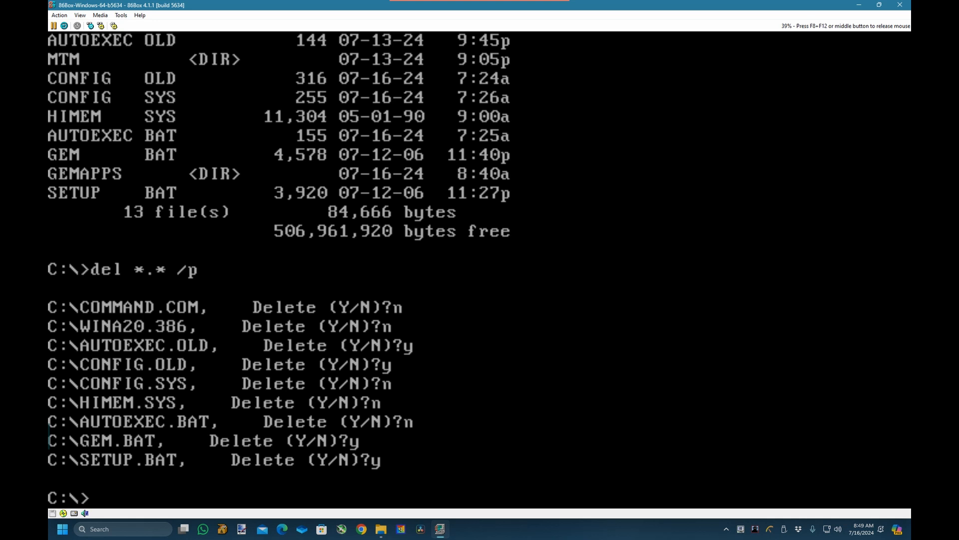
{"action": "type", "text": "dir"}
{"action": "key", "text": "Return"}
Try to delete further items from the root of C: with del * /p
{"action": "type", "text": "dir"}
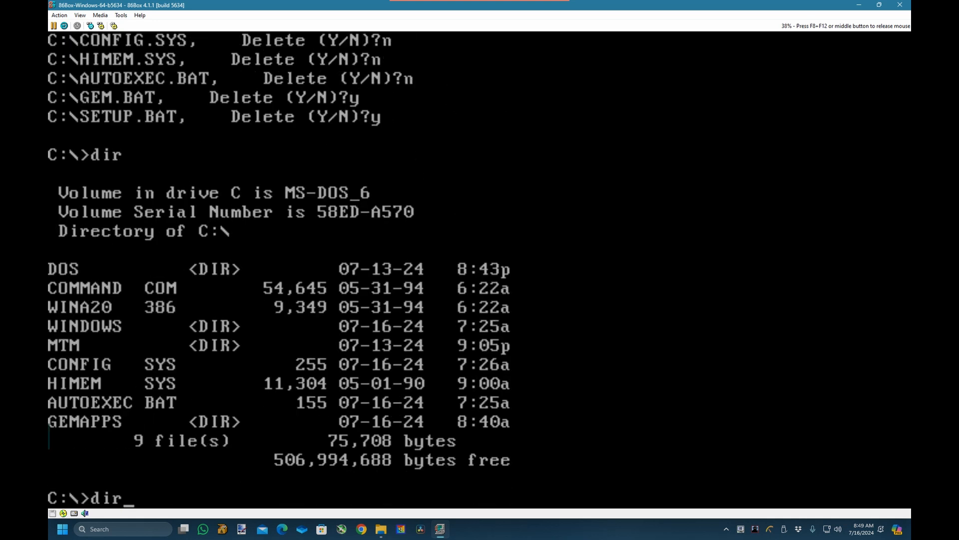
{"action": "key", "text": "Up"}
{"action": "key", "text": "Left"}
{"action": "key", "text": "Left"}
{"action": "key", "text": "Left"}
{"action": "key", "text": "Left"}
{"action": "key", "text": "Left"}
{"action": "key", "text": "Right"}
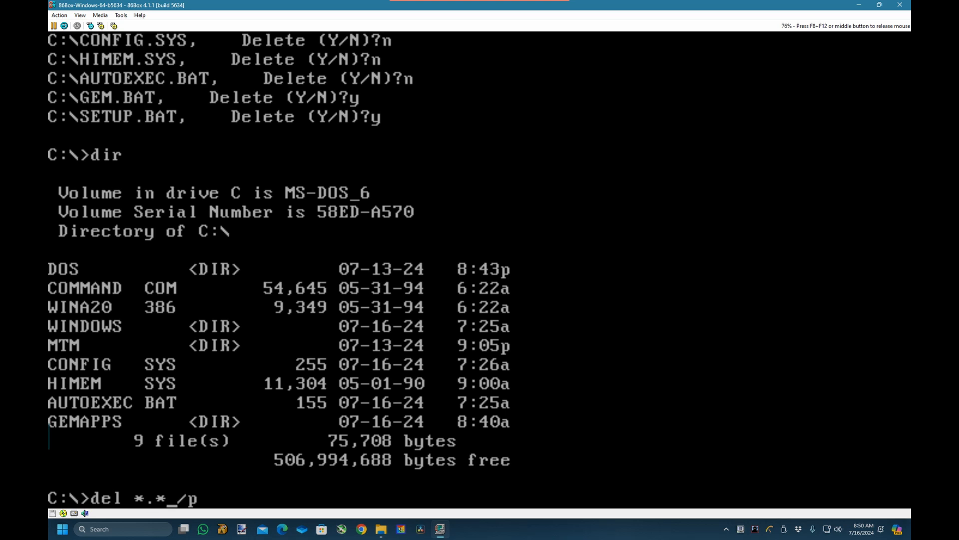
{"action": "key", "text": "BackSpace"}
{"action": "key", "text": "BackSpace"}
{"action": "key", "text": "Return"}
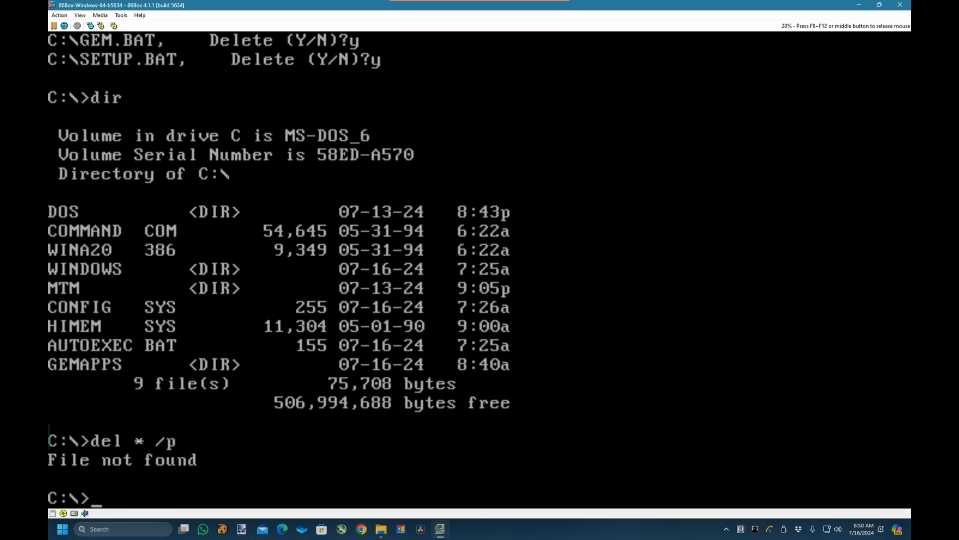
Run deltree . /p in C:\ and delete only the gemapps directory with its subdirectories, declining every other file and directory
{"action": "key", "text": "Up"}
{"action": "type", "text": "tree "}
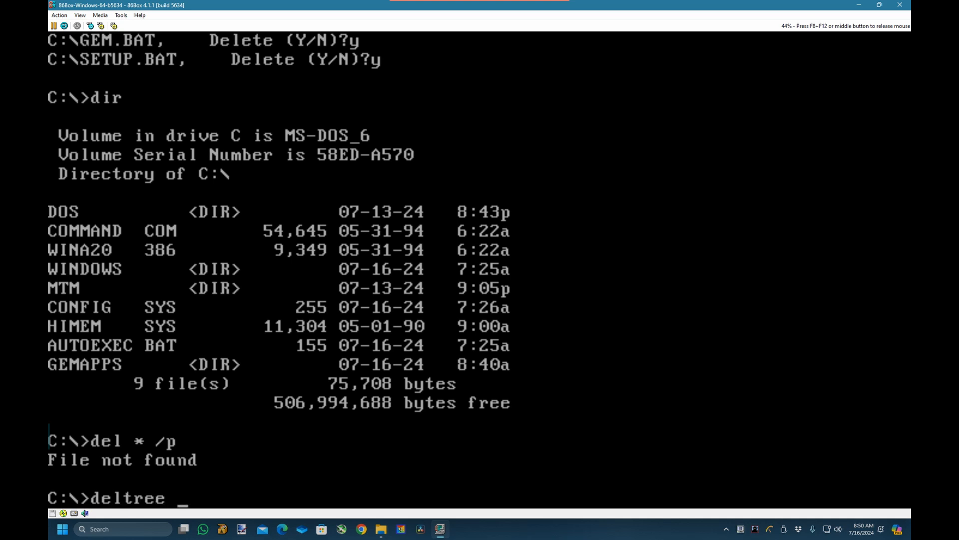
{"action": "type", "text": ". /p"}
{"action": "key", "text": "Return"}
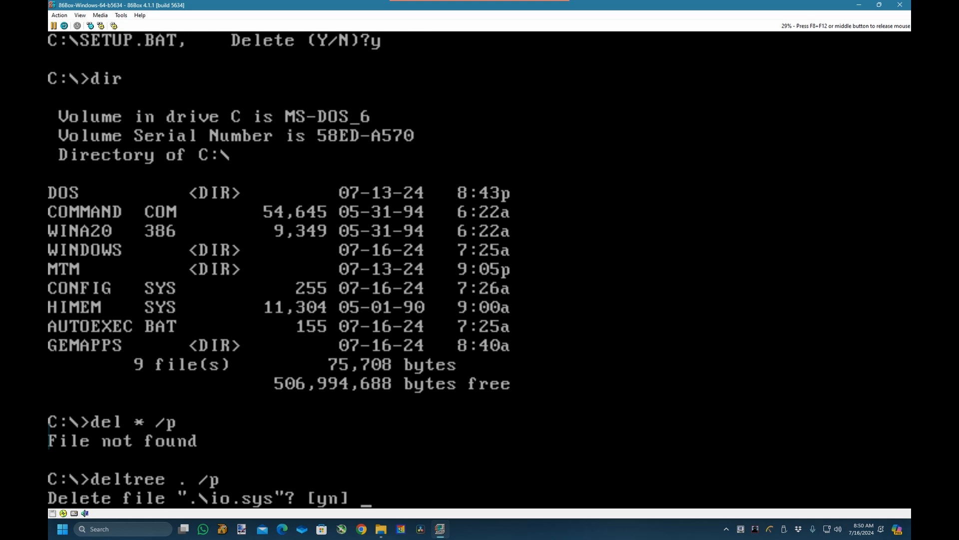
{"action": "type", "text": "n"}
{"action": "key", "text": "Return"}
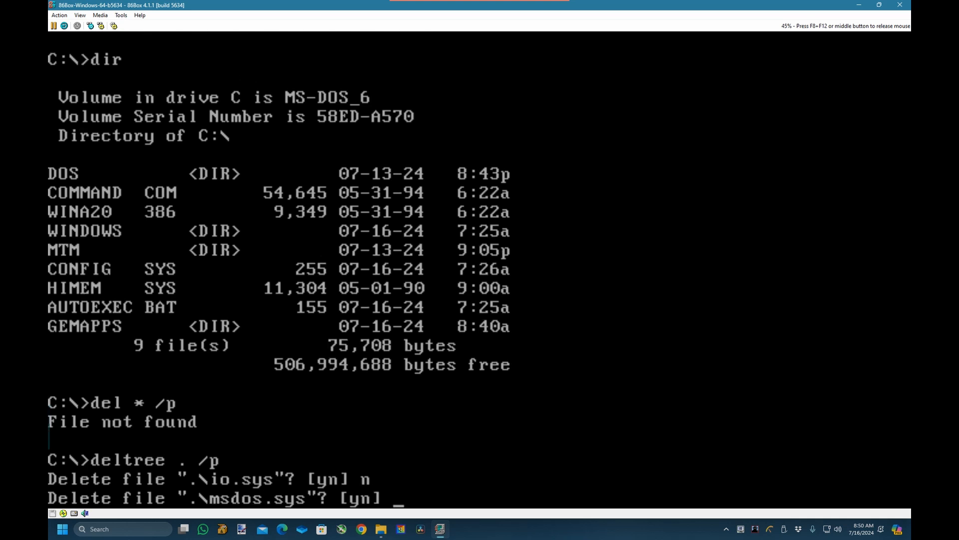
{"action": "type", "text": "n"}
{"action": "key", "text": "Return"}
{"action": "type", "text": "n"}
{"action": "key", "text": "Return"}
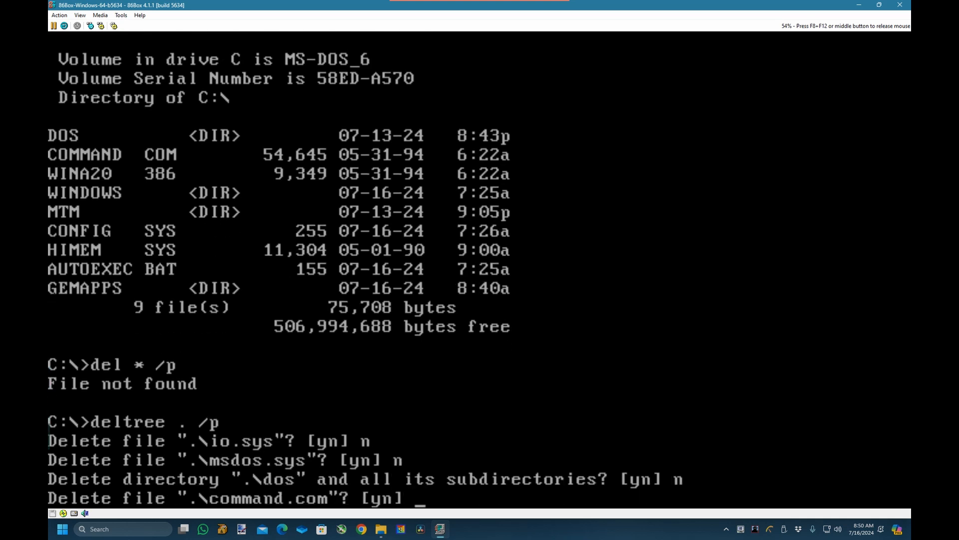
{"action": "type", "text": "n"}
{"action": "key", "text": "Return"}
{"action": "type", "text": "n"}
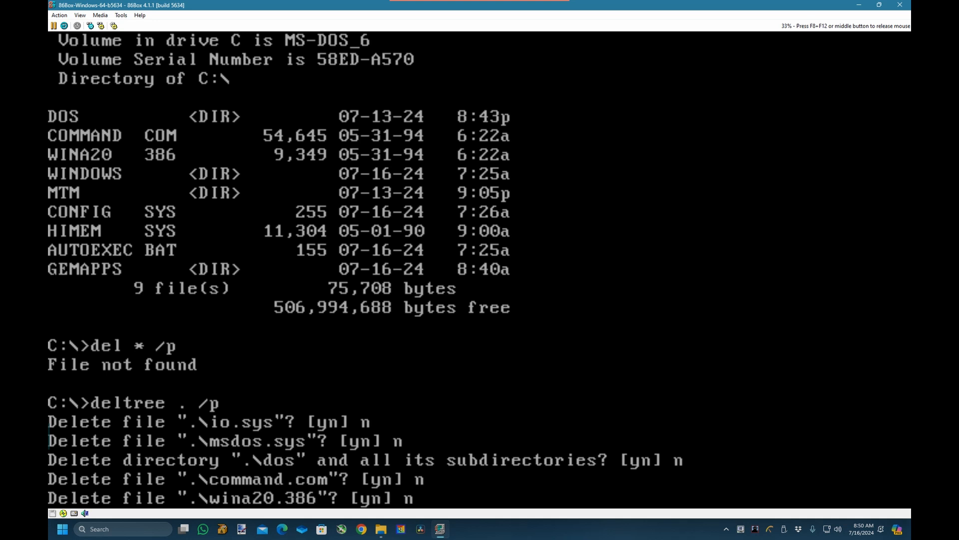
{"action": "key", "text": "Return"}
{"action": "type", "text": "n"}
{"action": "key", "text": "Return"}
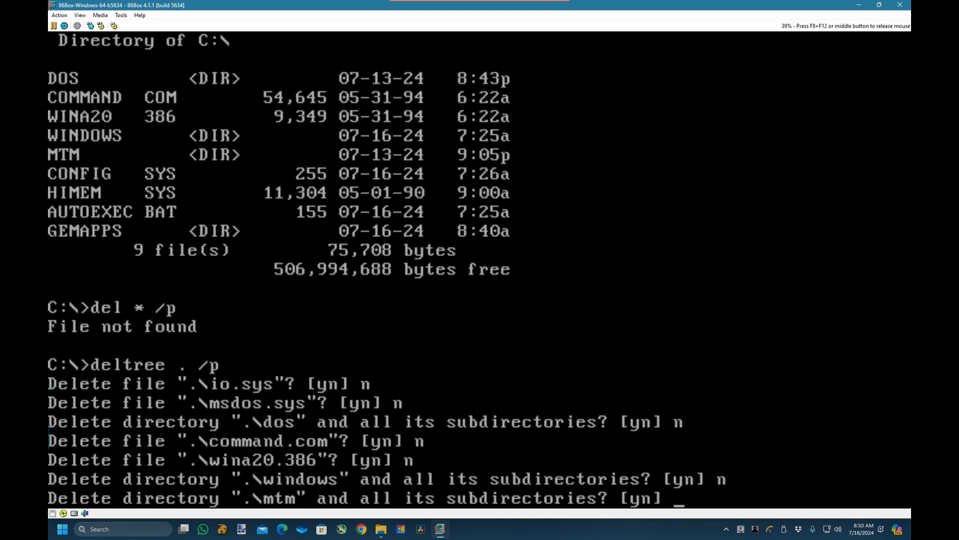
{"action": "type", "text": "n"}
{"action": "key", "text": "Return"}
{"action": "type", "text": "n"}
{"action": "key", "text": "Return"}
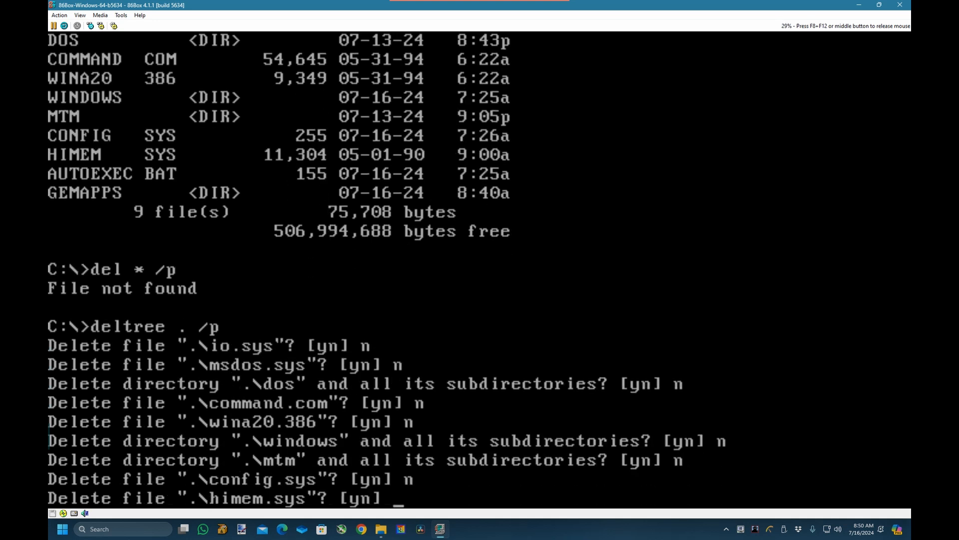
{"action": "type", "text": "n"}
{"action": "key", "text": "Return"}
{"action": "type", "text": "n"}
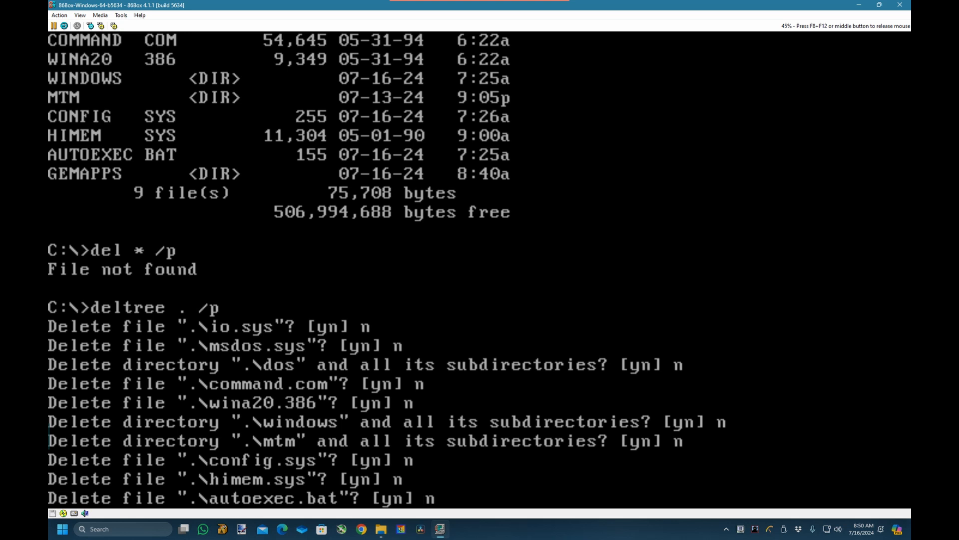
{"action": "key", "text": "Return"}
{"action": "type", "text": "y"}
{"action": "key", "text": "Return"}
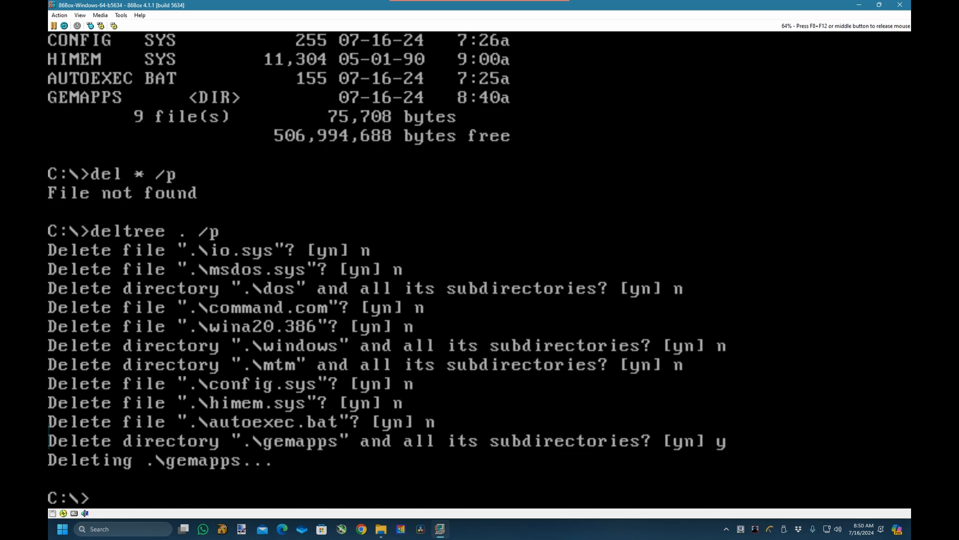
List the root directory of C: to check what remains, and release the captured mouse from the emulator
{"action": "type", "text": "dir"}
{"action": "key", "text": "Return"}
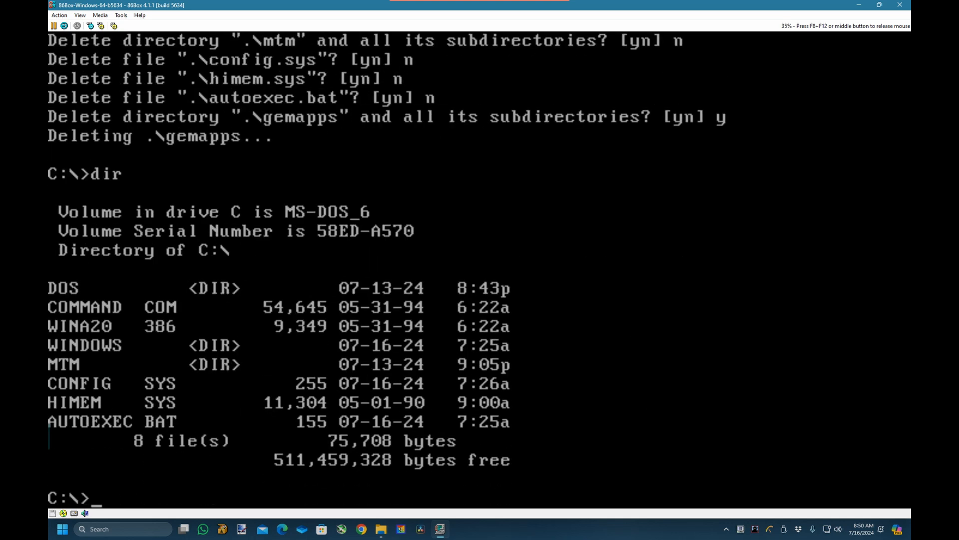
{"action": "type", "text": "dir"}
{"action": "key", "text": "Return"}
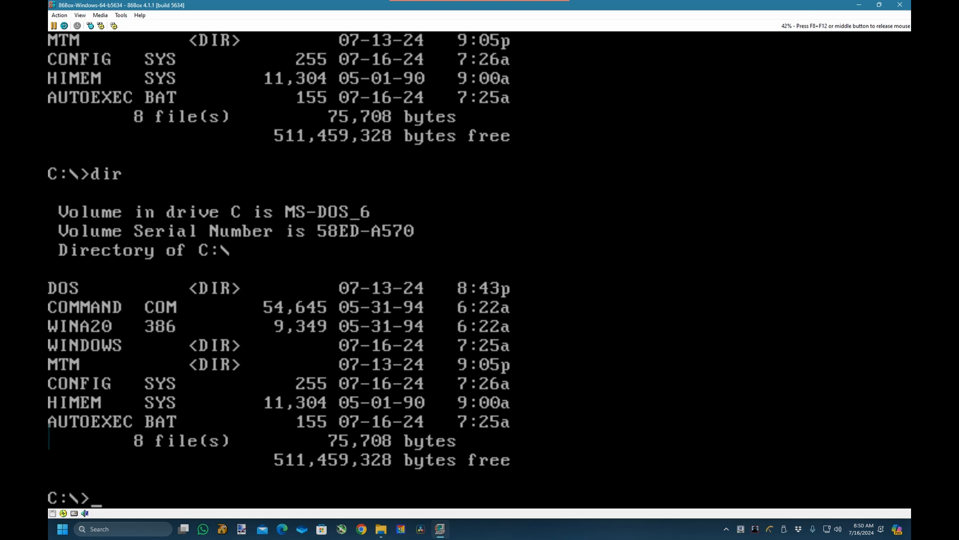
{"action": "type", "text": "dir"}
{"action": "key", "text": "F8+F12"}
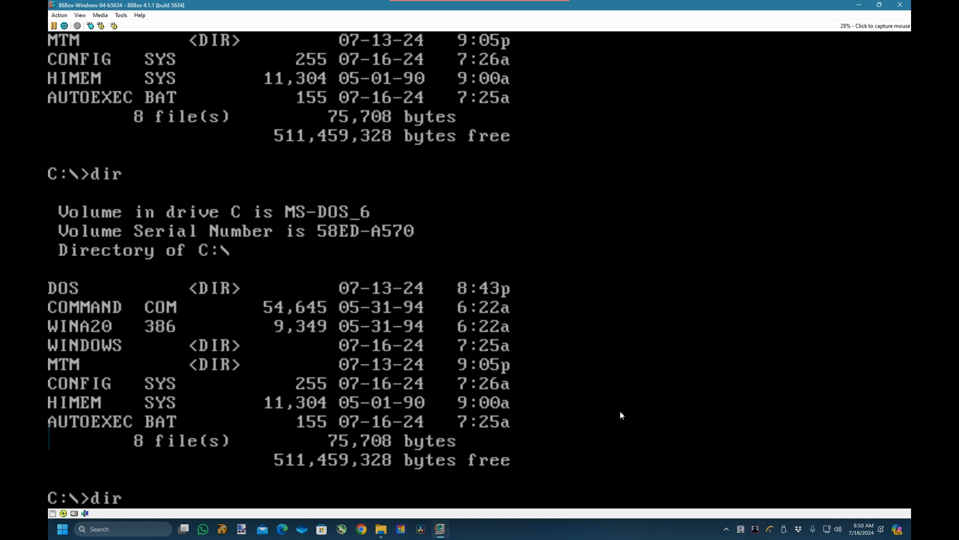
{"action": "left_click", "coordinate": [726, 531]}
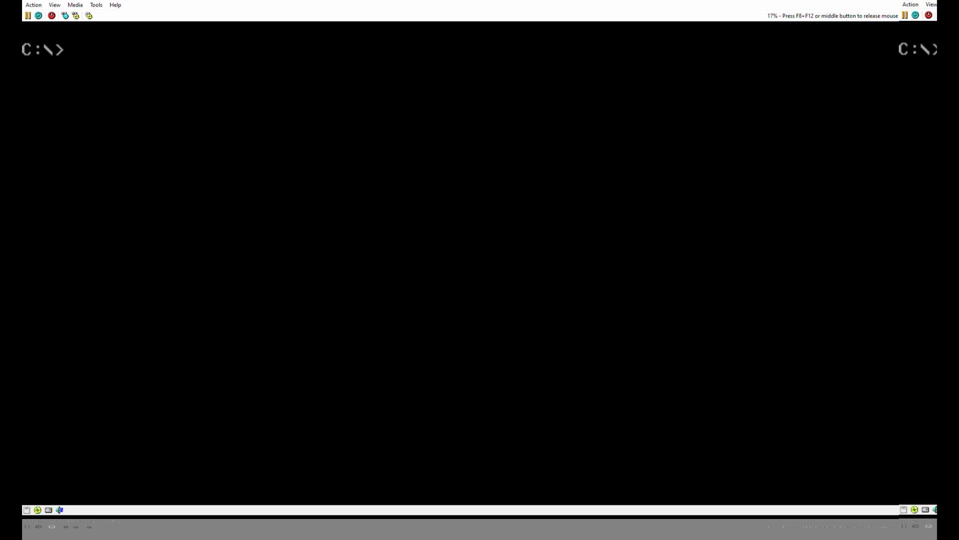
List the root directory of C: and start Windows with the win command
{"action": "type", "text": "dir"}
{"action": "key", "text": "Return"}
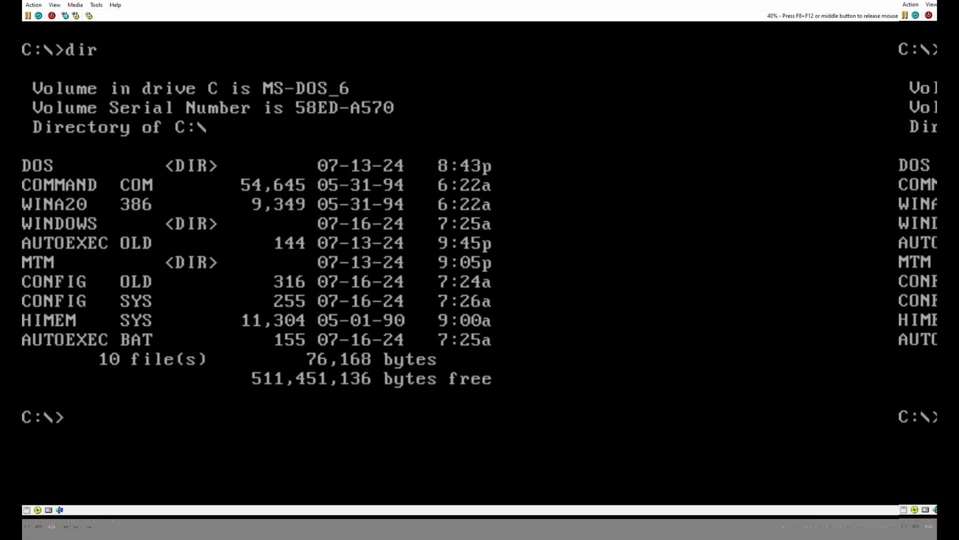
{"action": "type", "text": "win"}
{"action": "key", "text": "Return"}
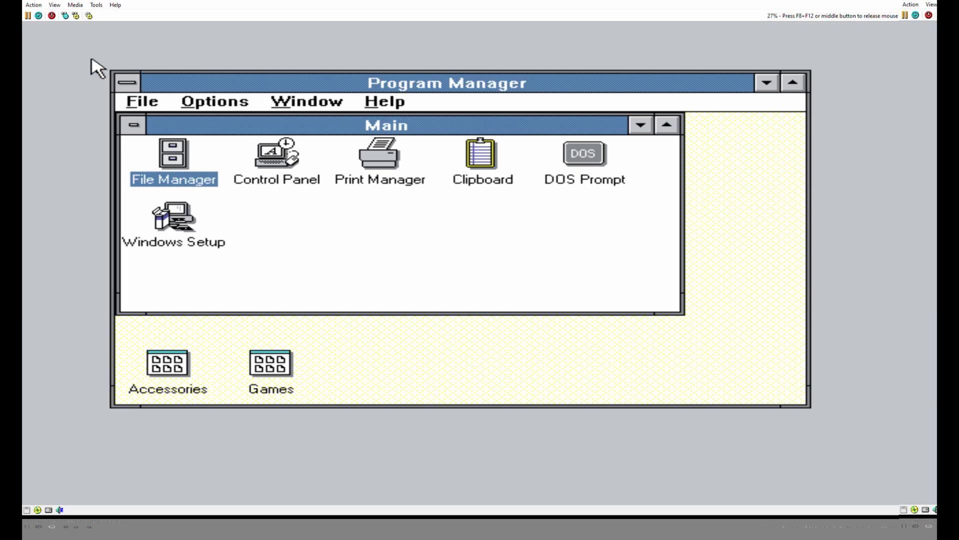
Release and recapture the mouse in the emulator, and maximize the Program Manager window
{"action": "middle_click", "coordinate": [42, 51]}
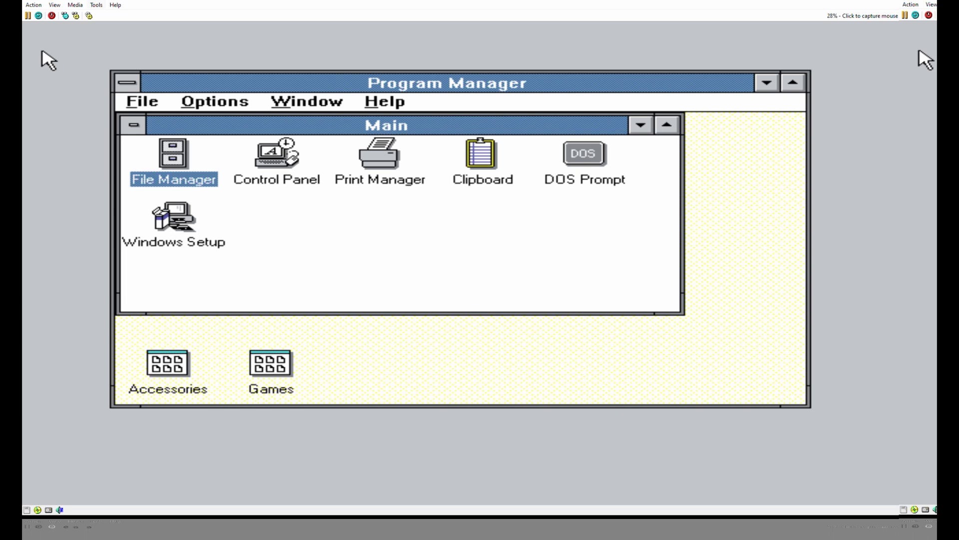
{"action": "left_click", "coordinate": [926, 59]}
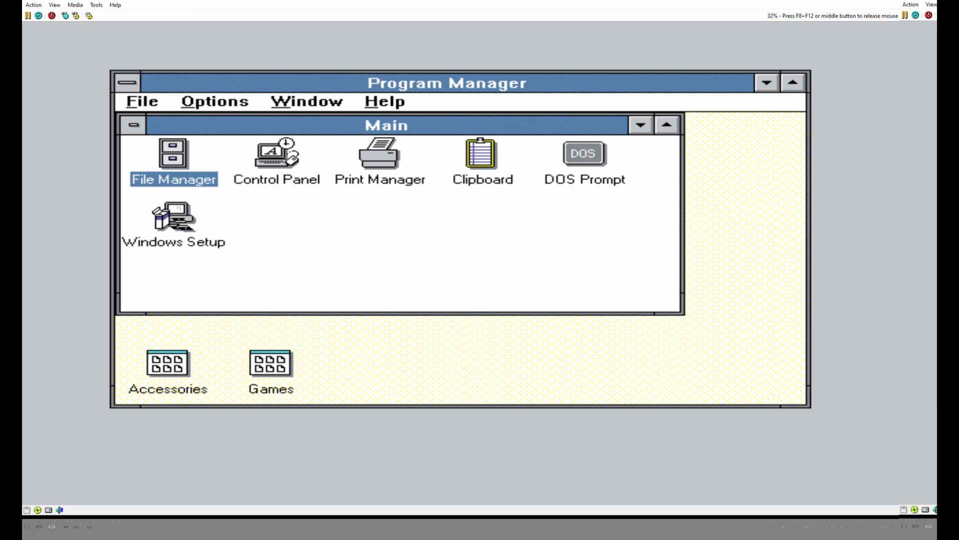
{"action": "left_click", "coordinate": [794, 84]}
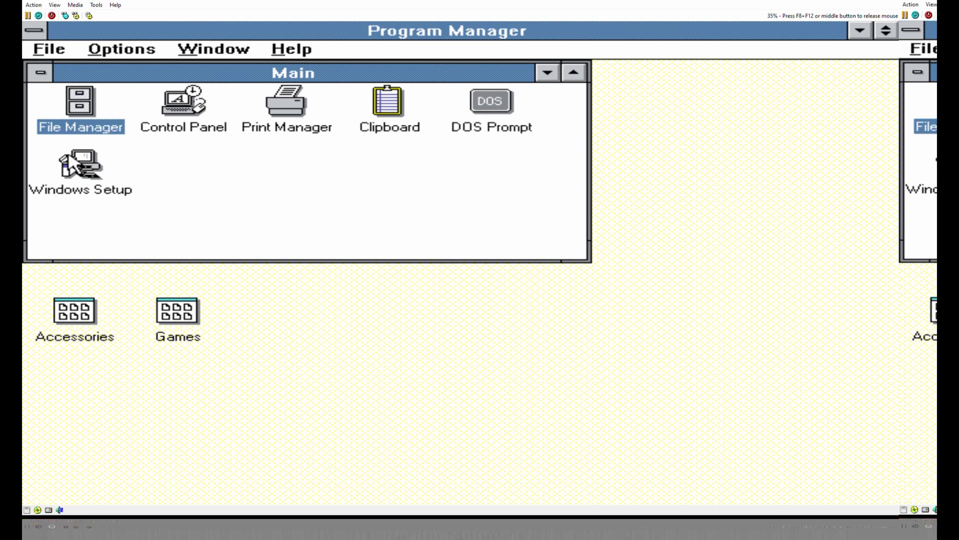
Open Windows Setup, look at the Change System Settings dialog, cancel it and exit Windows Setup
{"action": "double_click", "coordinate": [75, 165]}
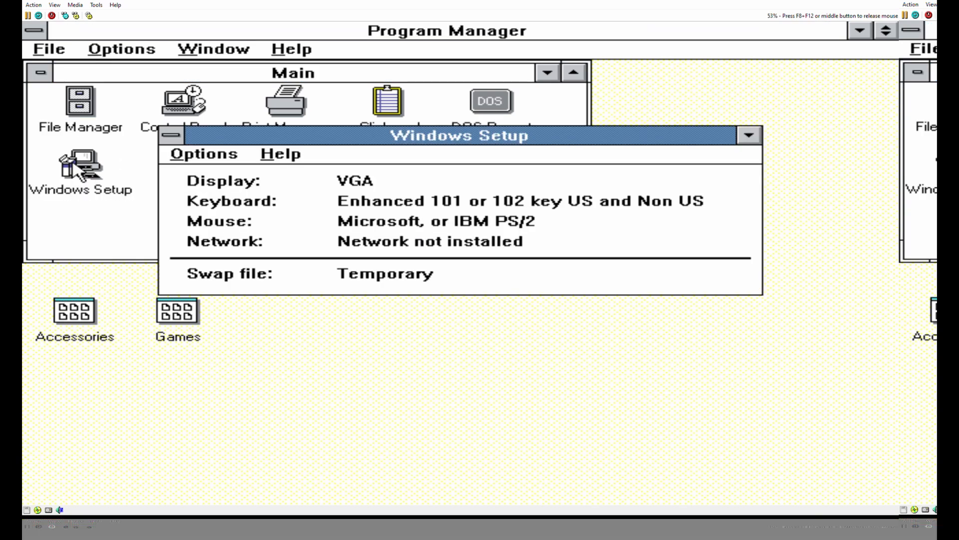
{"action": "left_click", "coordinate": [219, 155]}
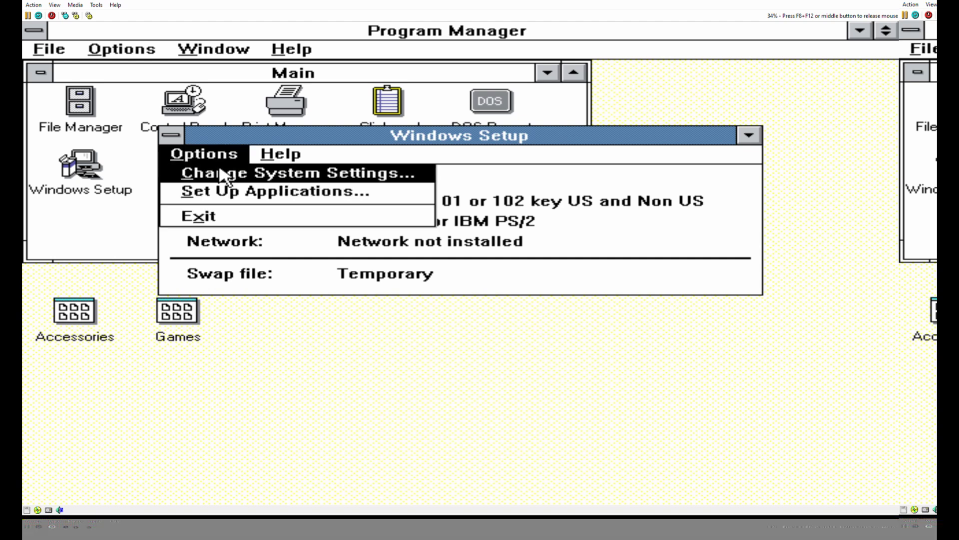
{"action": "left_click", "coordinate": [221, 176]}
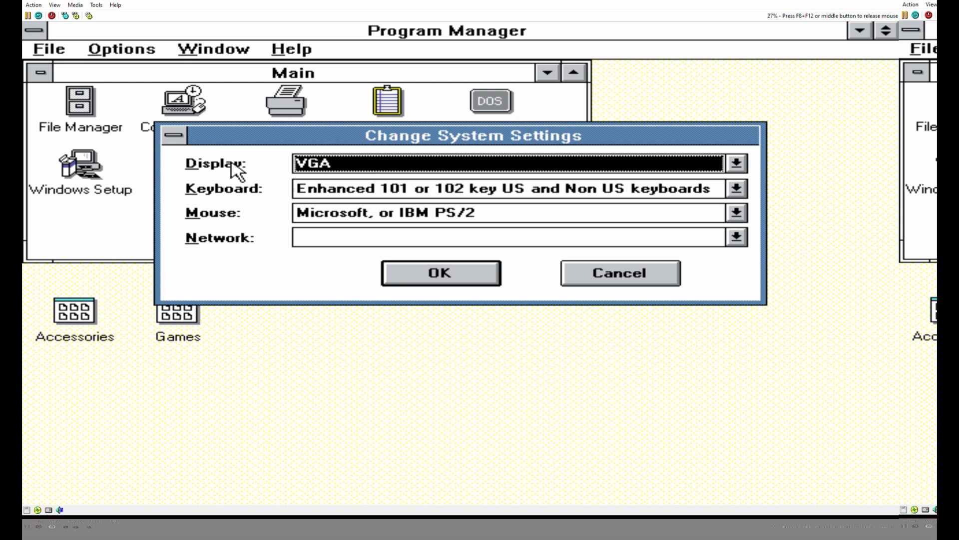
{"action": "left_click", "coordinate": [639, 278]}
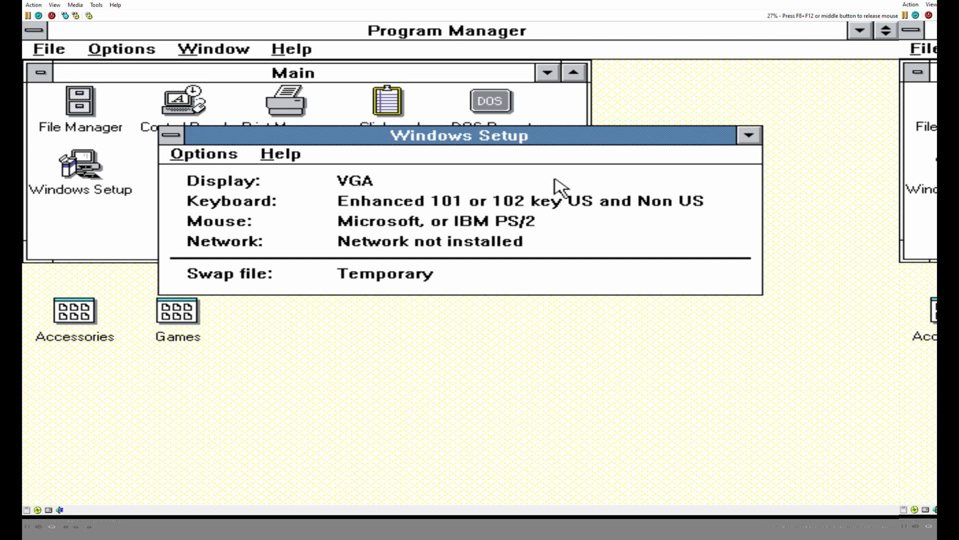
{"action": "left_click", "coordinate": [200, 159]}
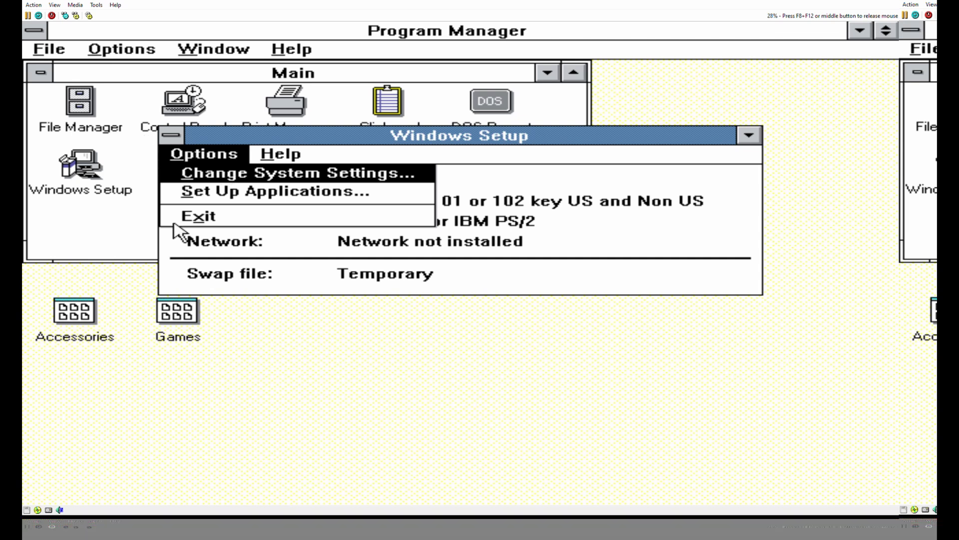
{"action": "left_click", "coordinate": [195, 216]}
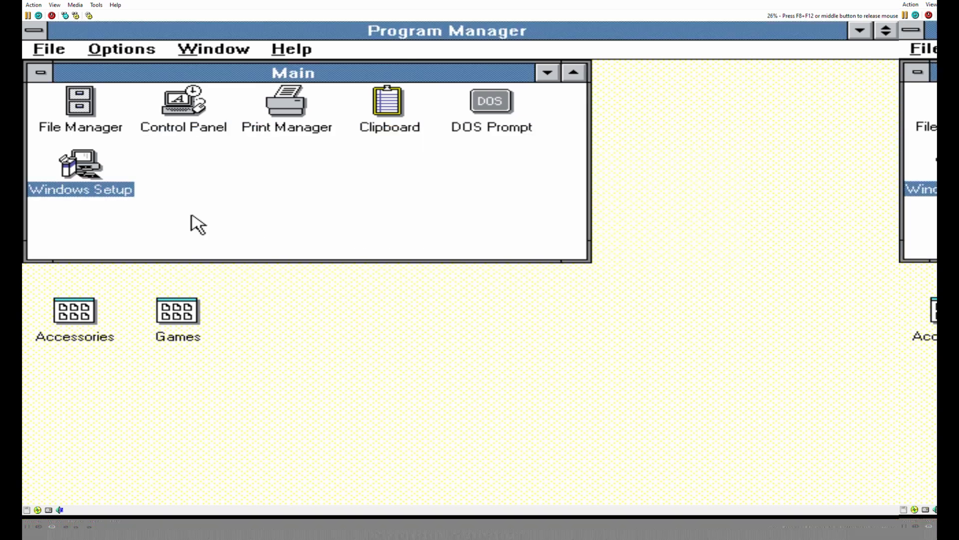
Open the Control Panel, view the 386 Enhanced settings and cancel that dialog
{"action": "left_click", "coordinate": [201, 116]}
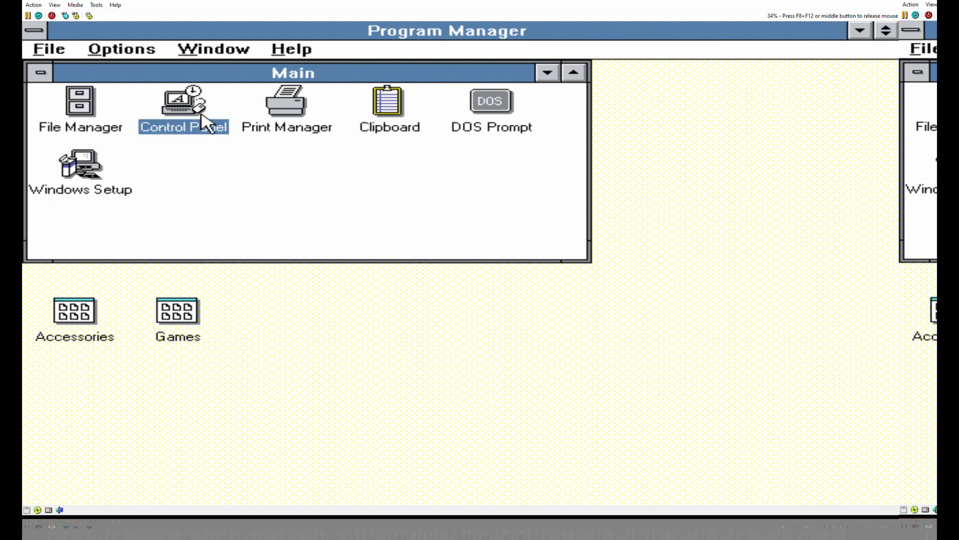
{"action": "double_click", "coordinate": [171, 116]}
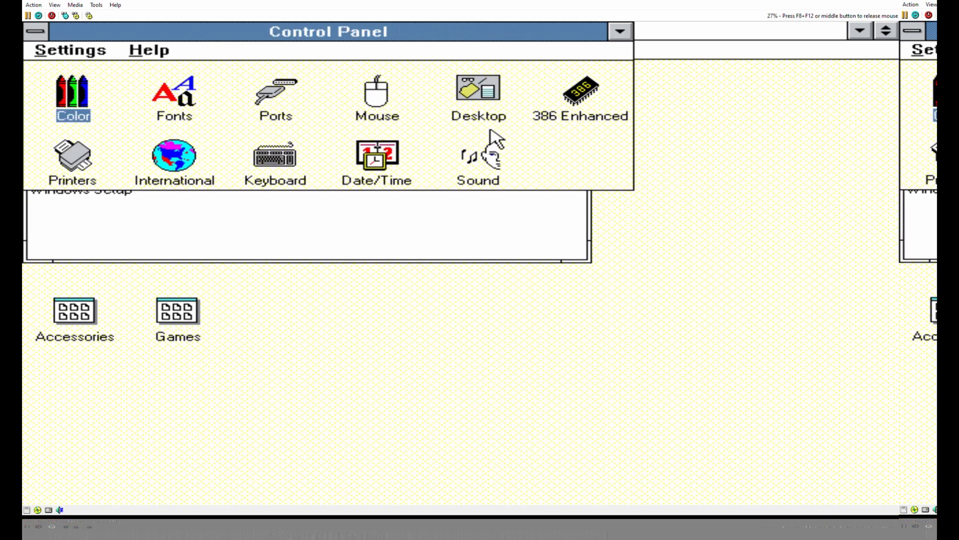
{"action": "left_click", "coordinate": [570, 100]}
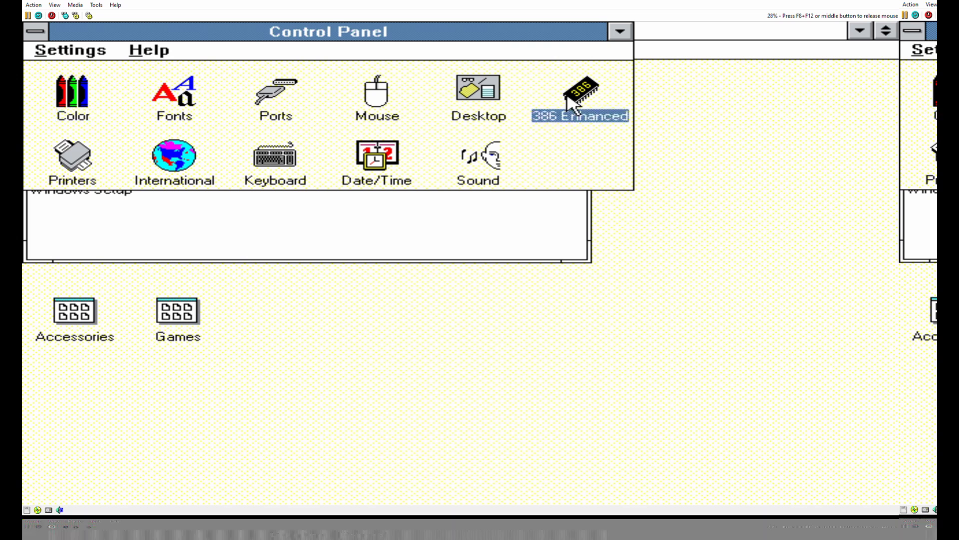
{"action": "double_click", "coordinate": [570, 102]}
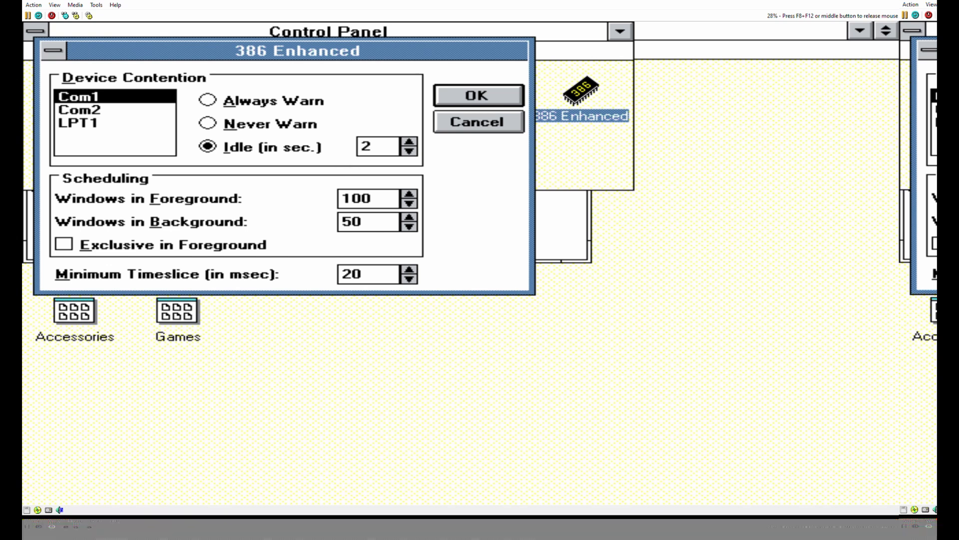
{"action": "left_click", "coordinate": [470, 125]}
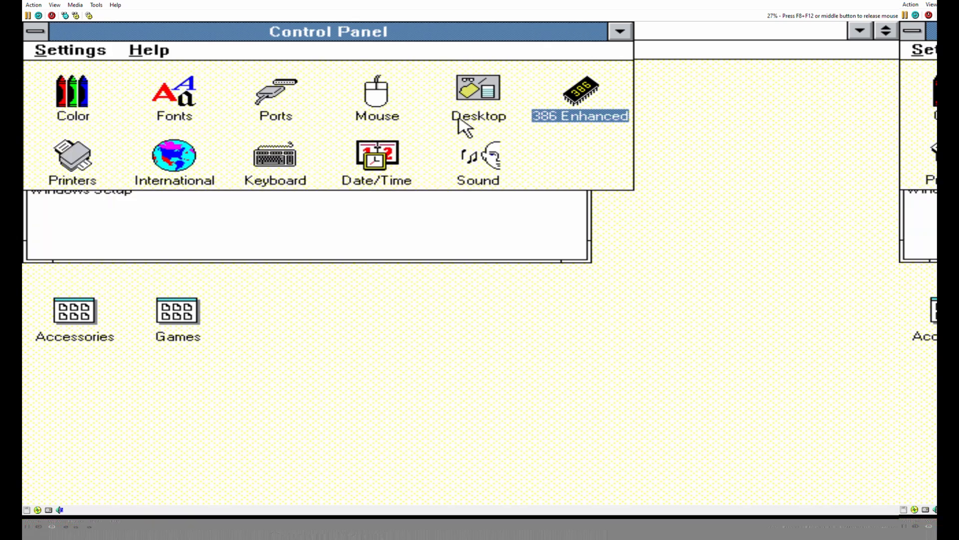
Open the Desktop settings in the Control Panel and choose the 50% Gray pattern
{"action": "double_click", "coordinate": [462, 105]}
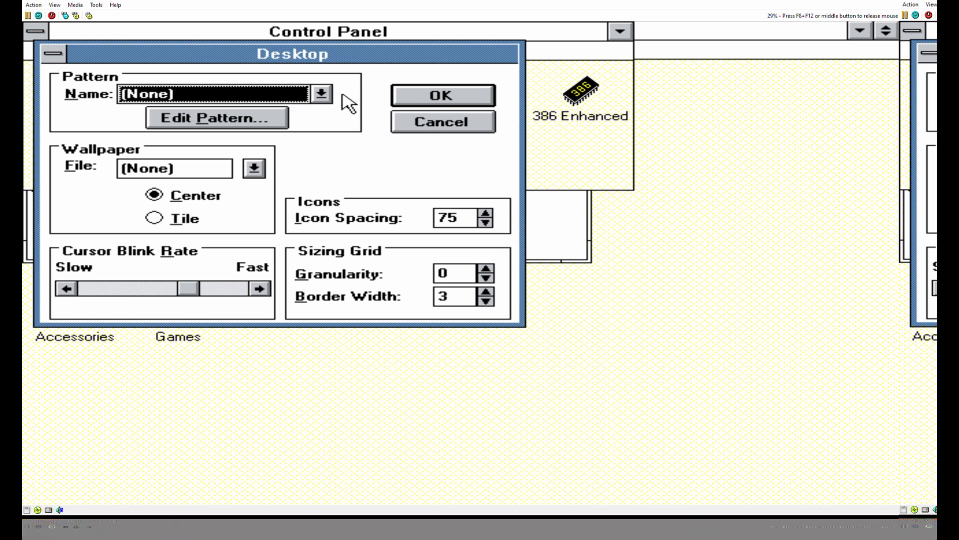
{"action": "left_click", "coordinate": [322, 94]}
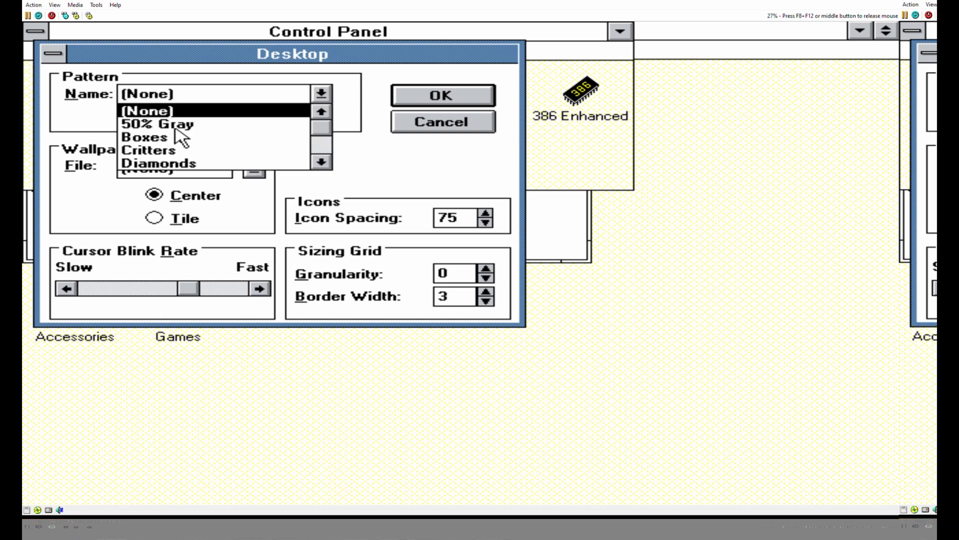
{"action": "left_click", "coordinate": [176, 128]}
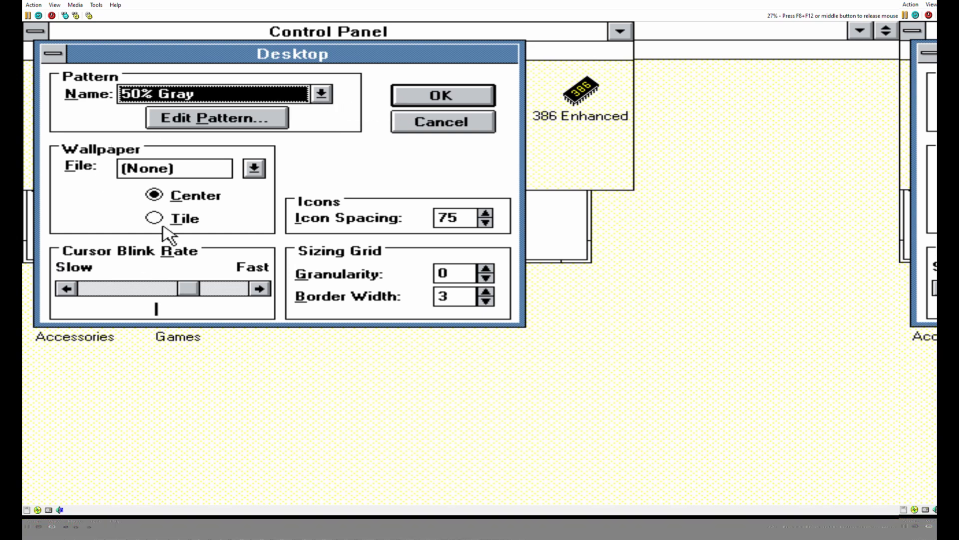
Set the desktop wallpaper to boxes.bmp with the Tile option, apply the desktop settings and exit the Control Panel
{"action": "left_click", "coordinate": [159, 202]}
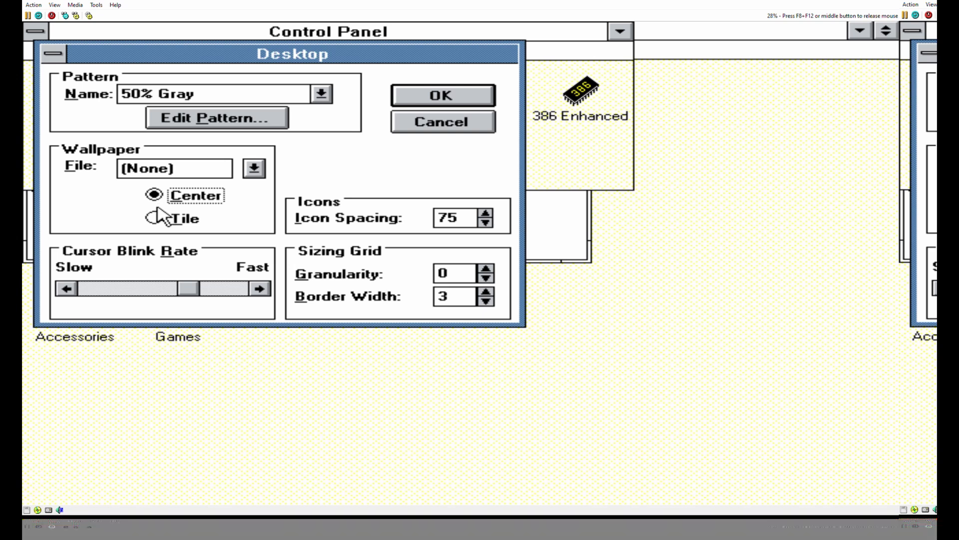
{"action": "left_click", "coordinate": [157, 219]}
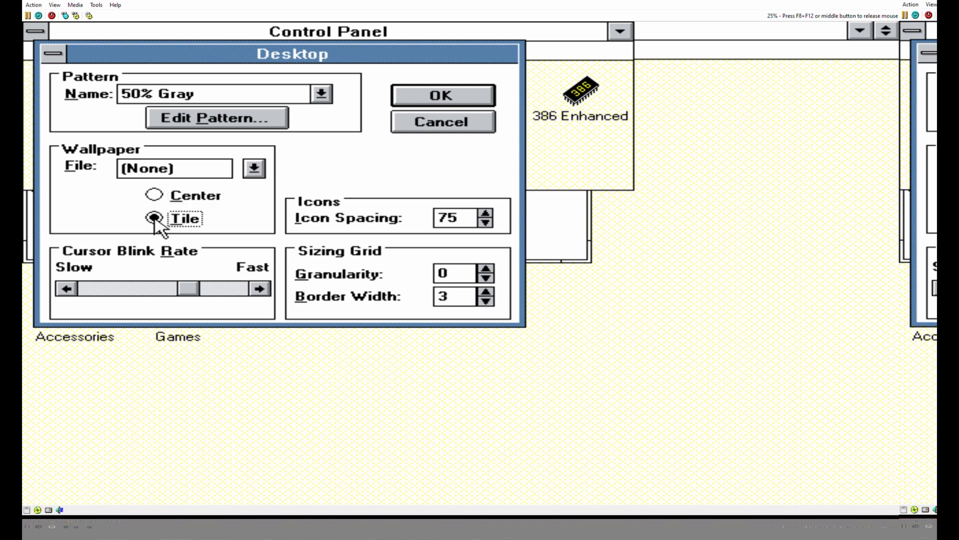
{"action": "left_click", "coordinate": [254, 170]}
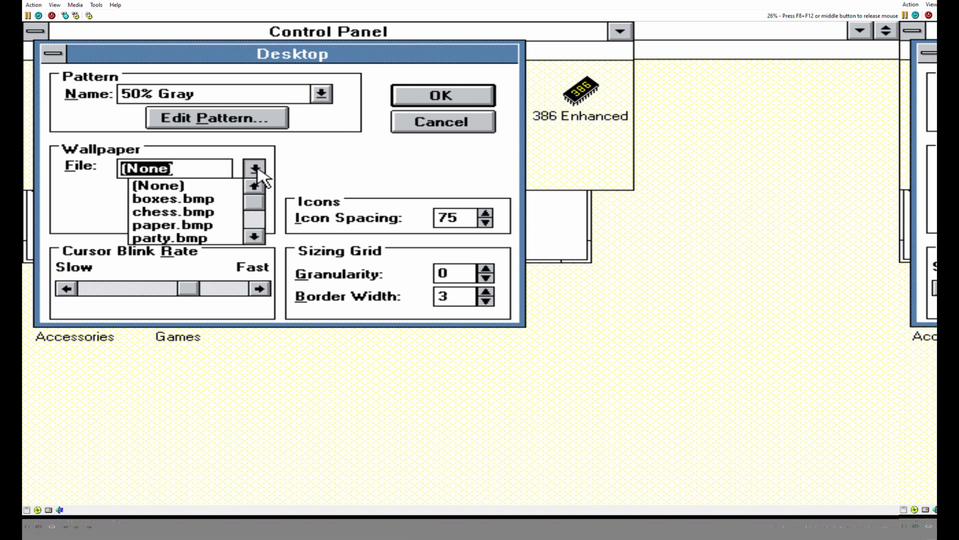
{"action": "left_click", "coordinate": [144, 201]}
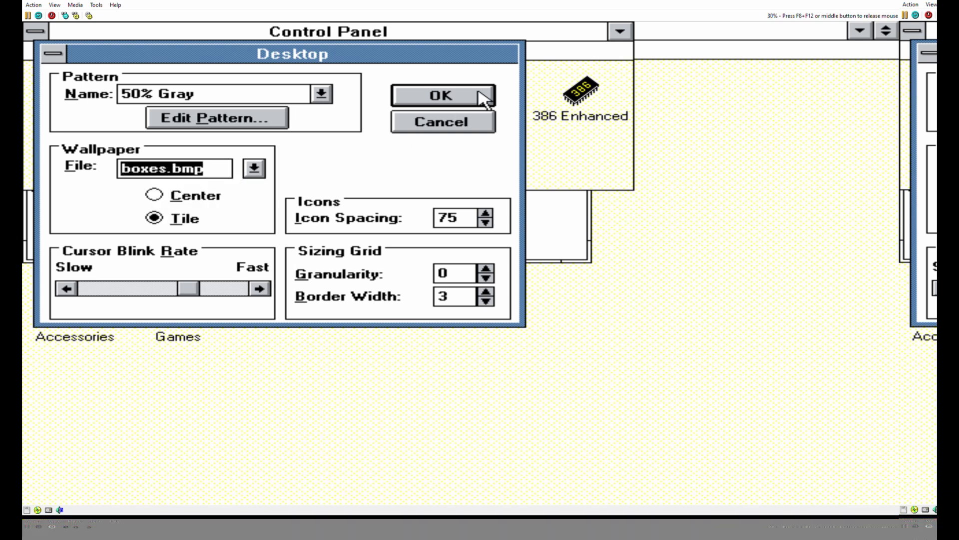
{"action": "left_click", "coordinate": [456, 98]}
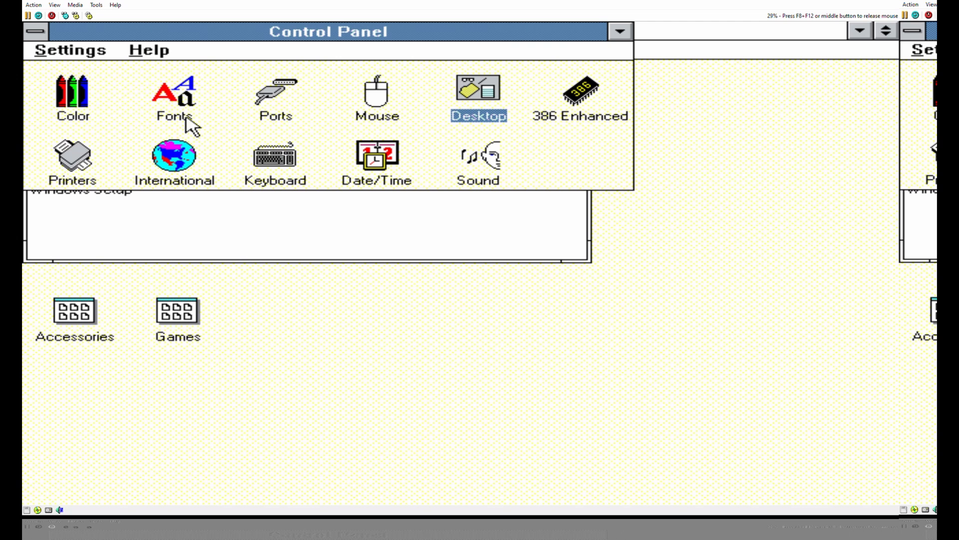
{"action": "left_click", "coordinate": [87, 64]}
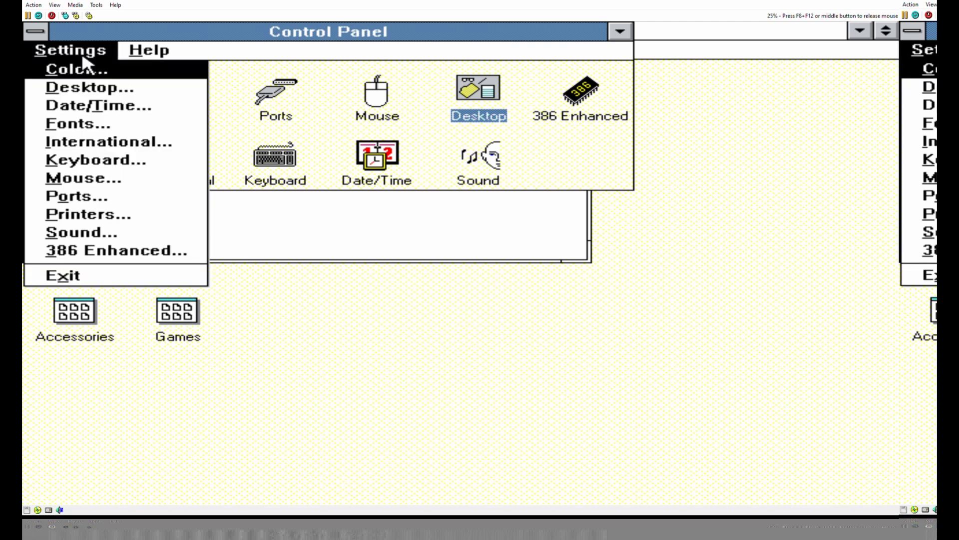
{"action": "left_click", "coordinate": [133, 274]}
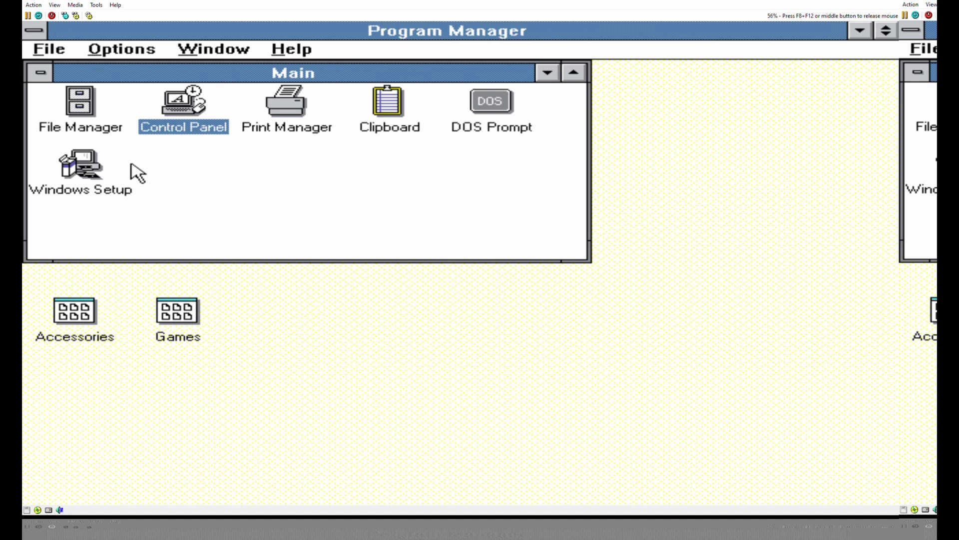
Open File Manager and view the directory tree of CD drive E
{"action": "left_click", "coordinate": [93, 120]}
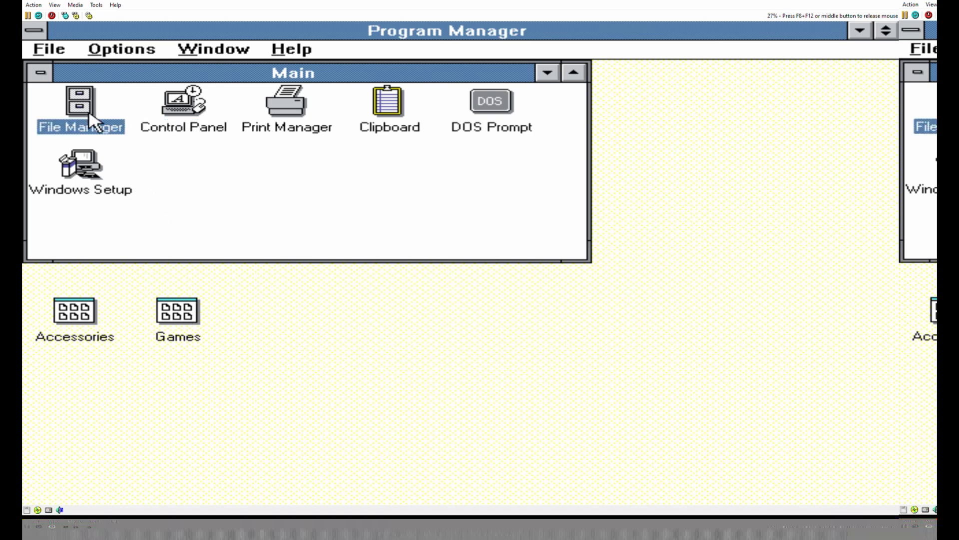
{"action": "double_click", "coordinate": [92, 120]}
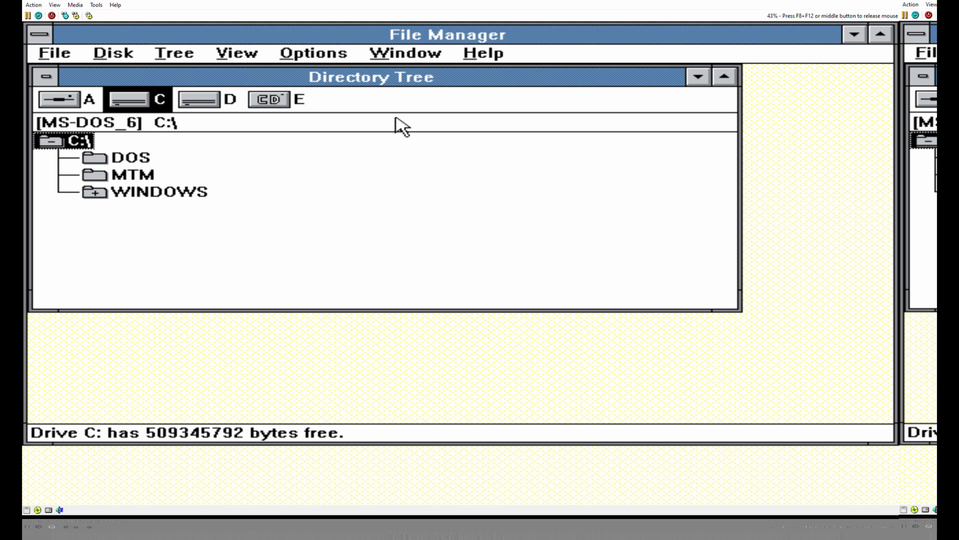
{"action": "left_click", "coordinate": [286, 102]}
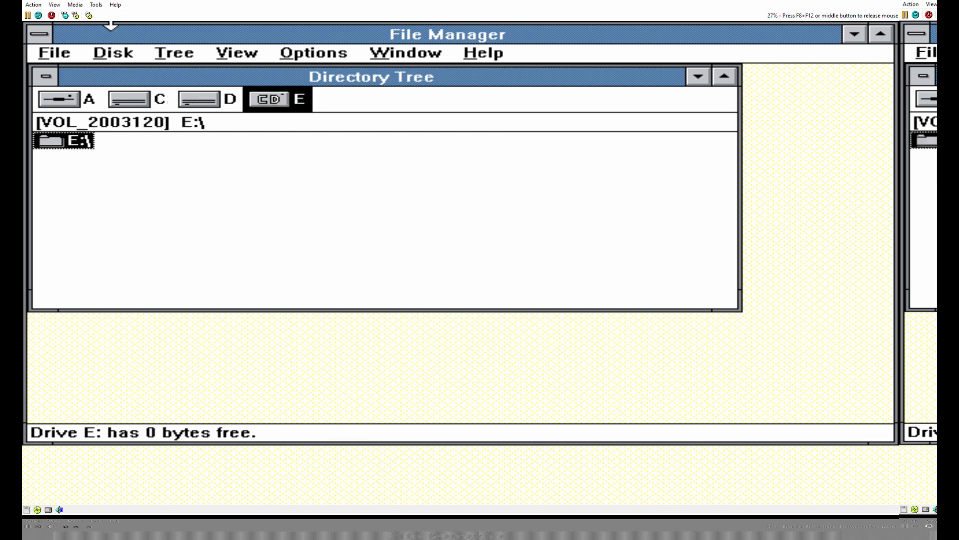
Release the mouse from the emulator, recapture it and cancel the Copy dialog
{"action": "key", "text": "F8"}
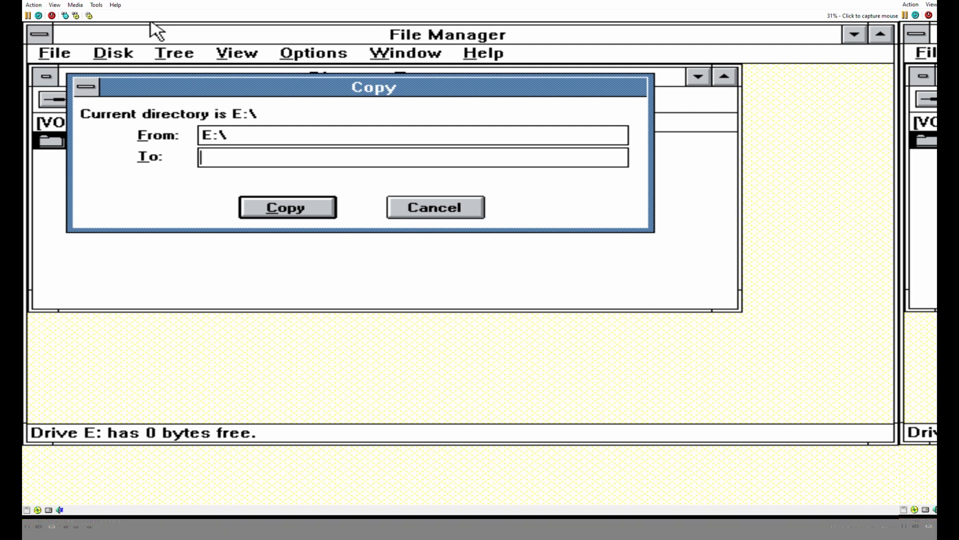
{"action": "left_click", "coordinate": [151, 22]}
{"action": "left_click", "coordinate": [458, 208]}
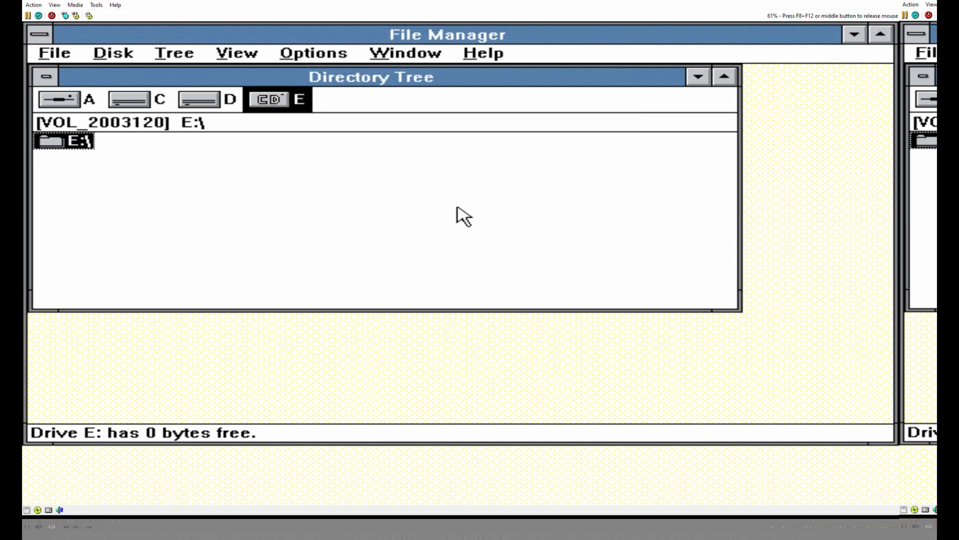
{"action": "key", "text": "F8+F12"}
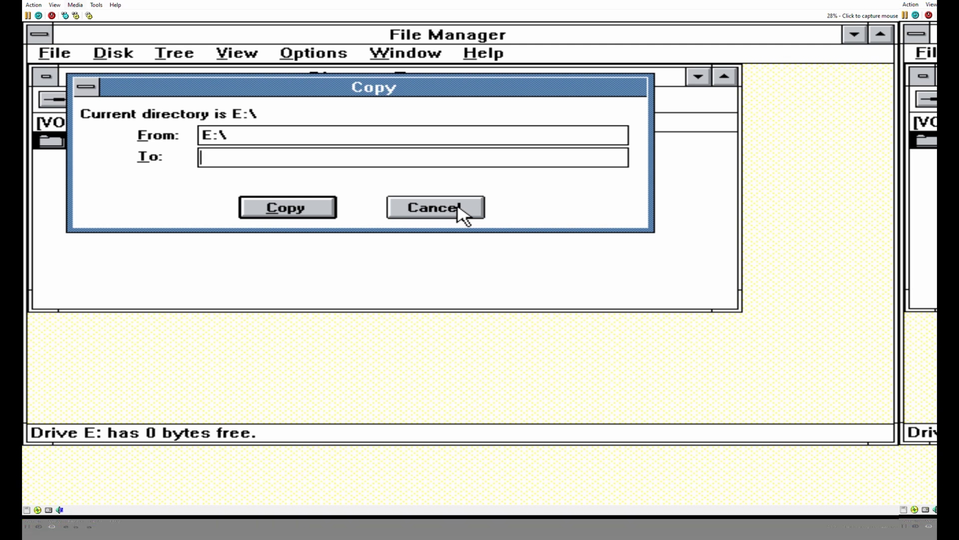
{"action": "key", "text": "alt+Tab"}
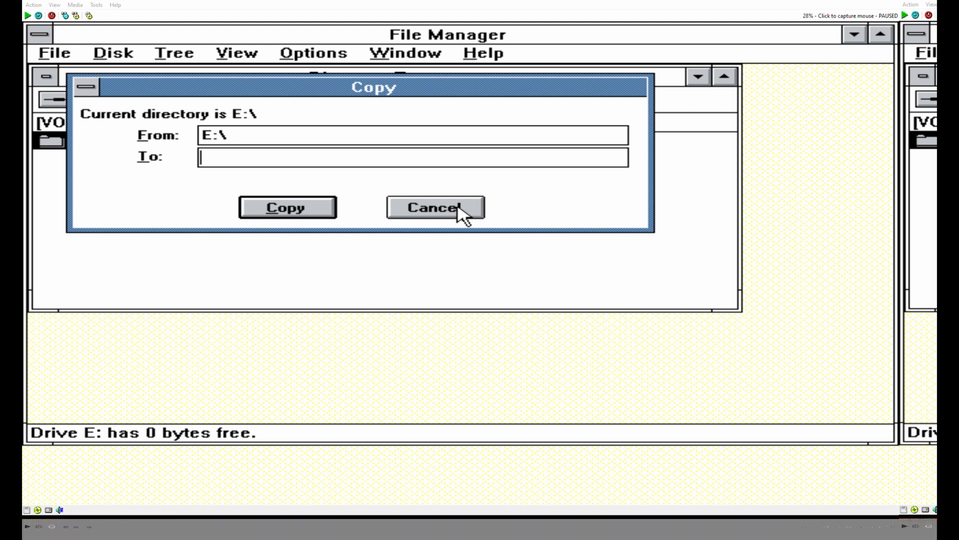
{"action": "left_click", "coordinate": [458, 207]}
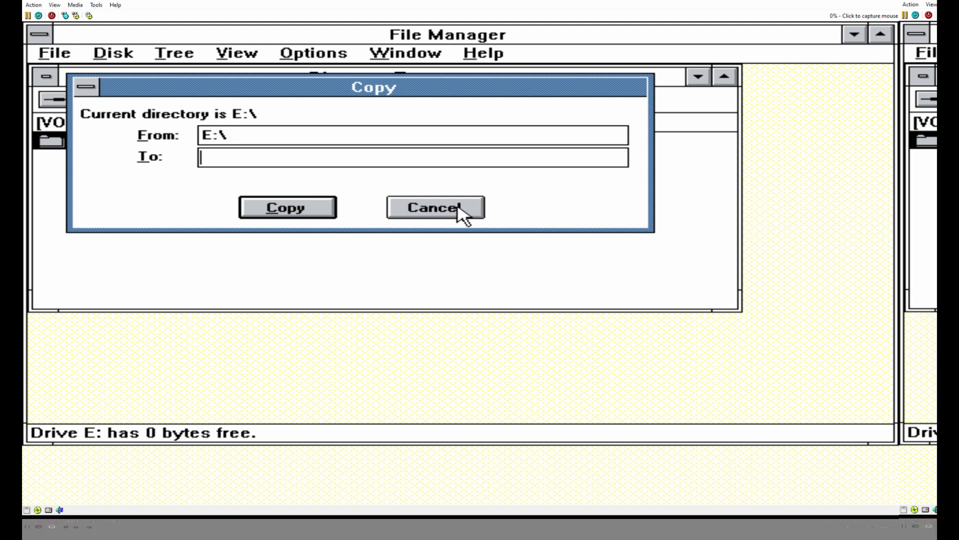
{"action": "left_click", "coordinate": [412, 205]}
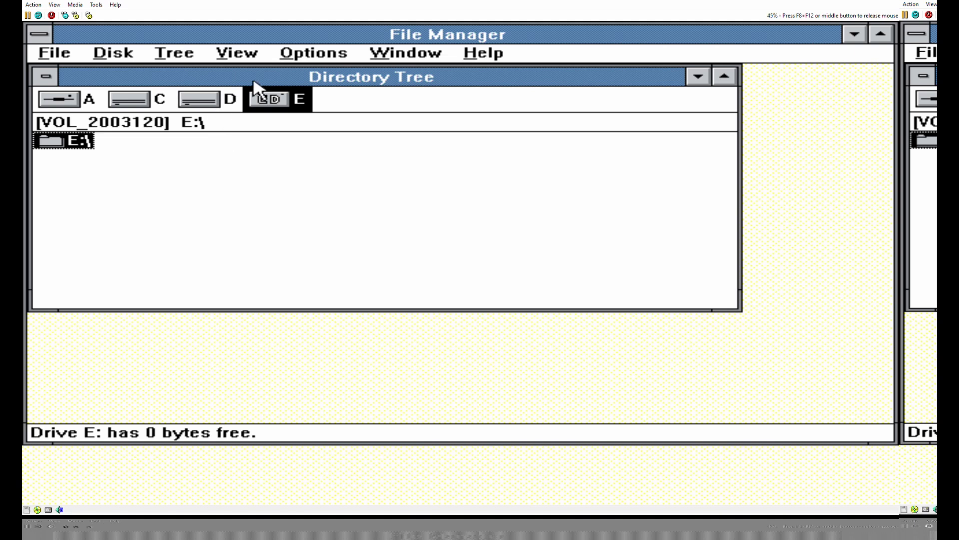
View the directory trees of drives D and E, and close File Manager with its settings saved
{"action": "left_click", "coordinate": [207, 102]}
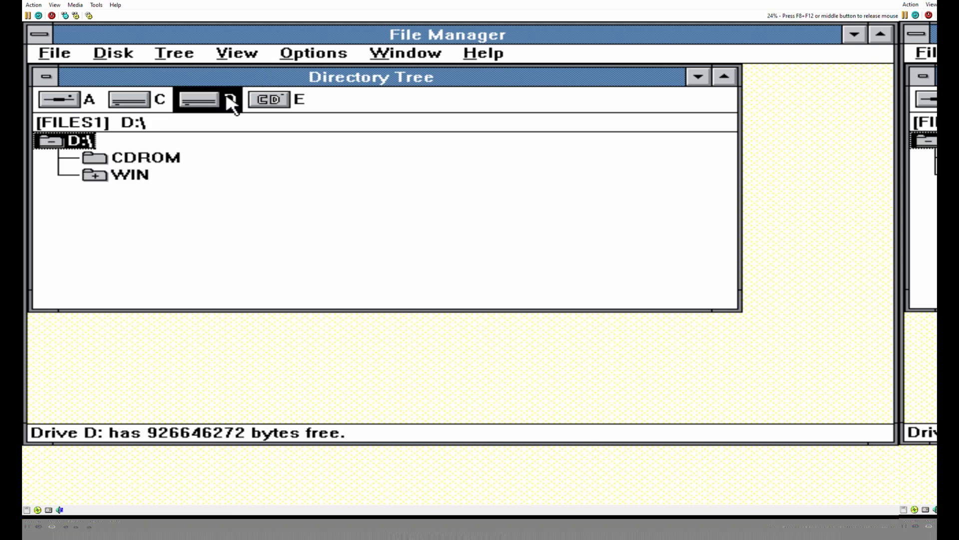
{"action": "left_click", "coordinate": [279, 101]}
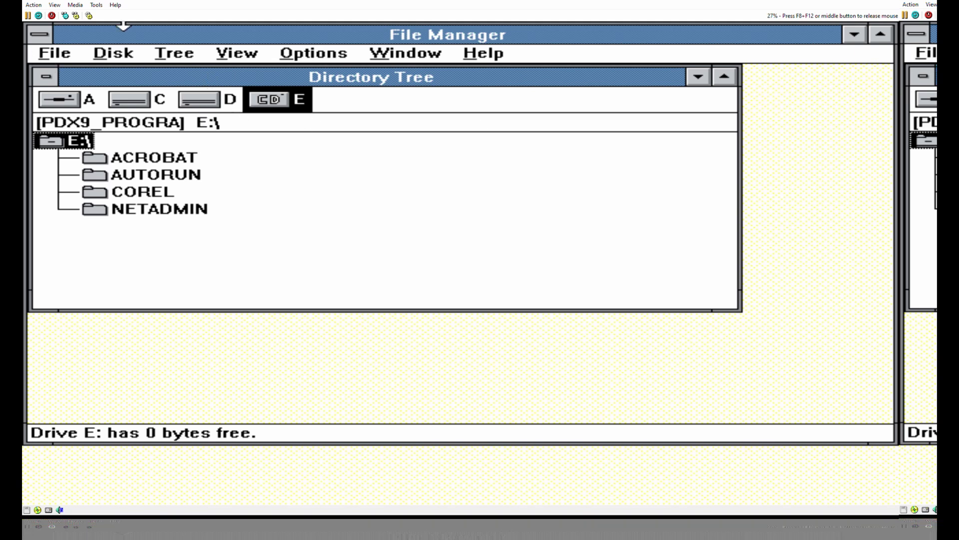
{"action": "left_click", "coordinate": [40, 34]}
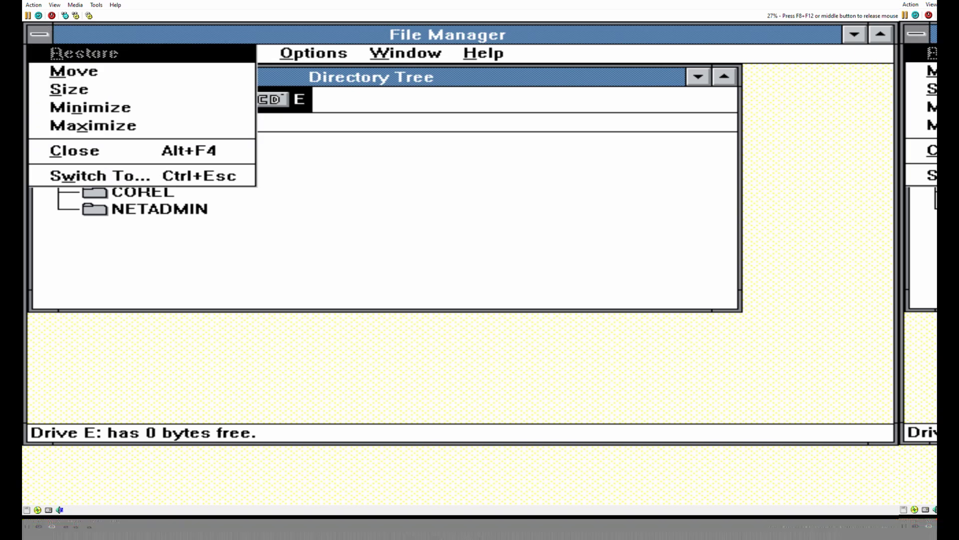
{"action": "left_click", "coordinate": [75, 150]}
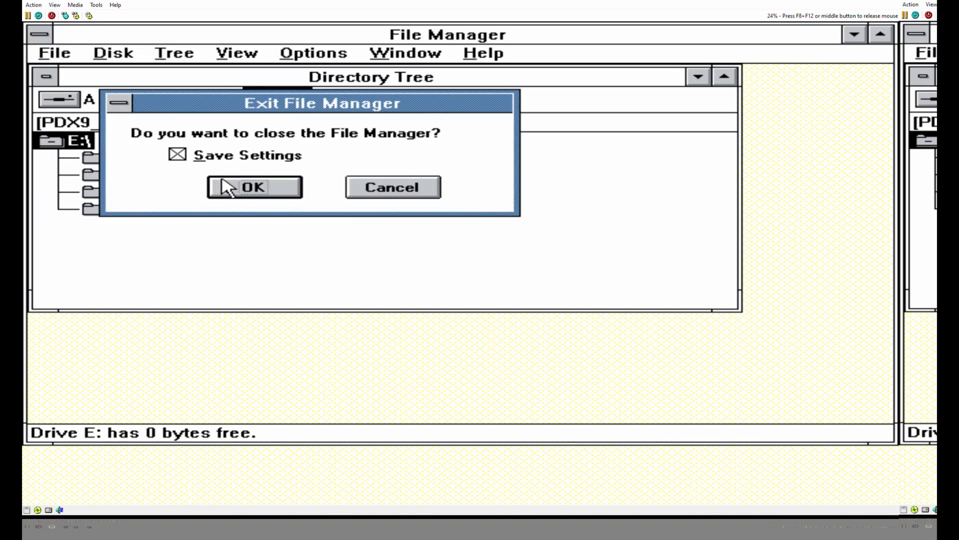
{"action": "left_click", "coordinate": [225, 186]}
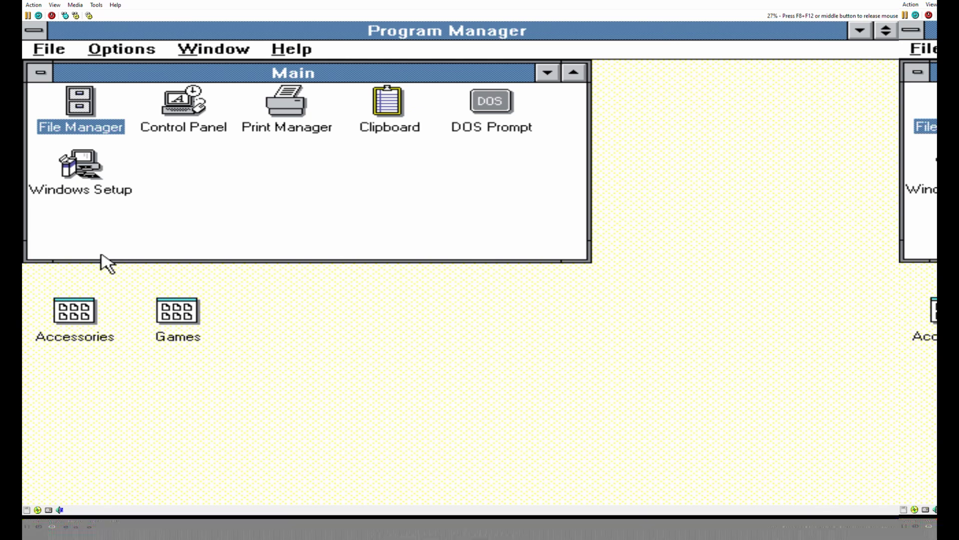
Reopen File Manager, select the AUTORUN folder on drive E and close File Manager
{"action": "left_click", "coordinate": [50, 52]}
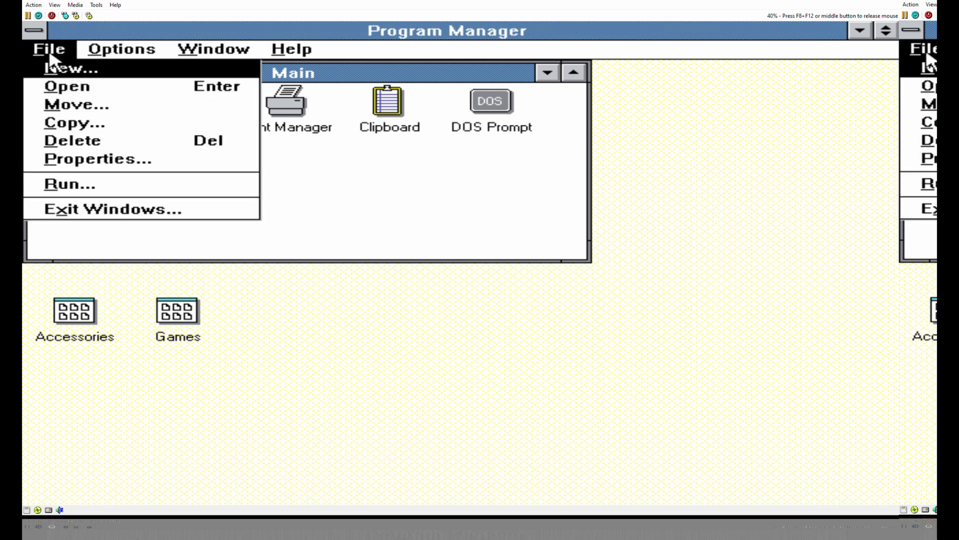
{"action": "left_click", "coordinate": [93, 90]}
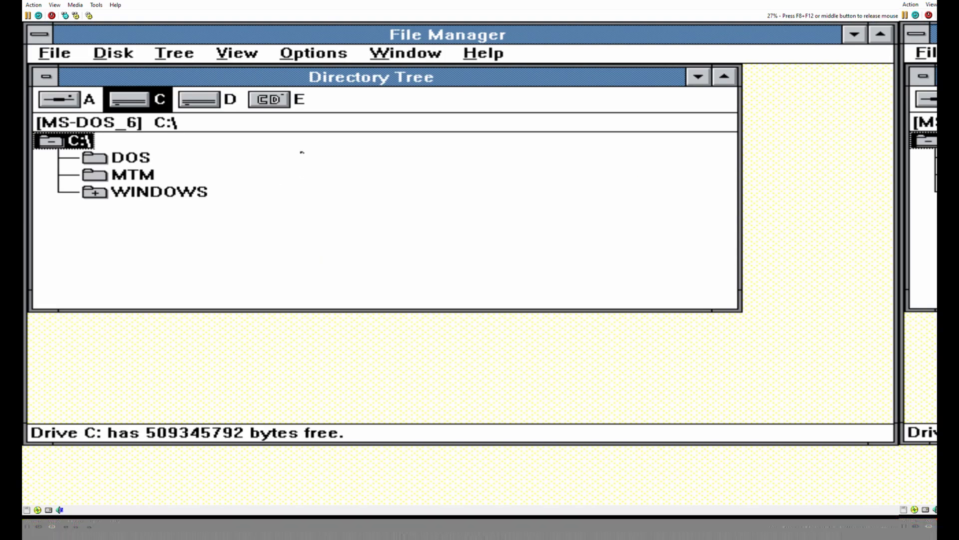
{"action": "left_click", "coordinate": [279, 110]}
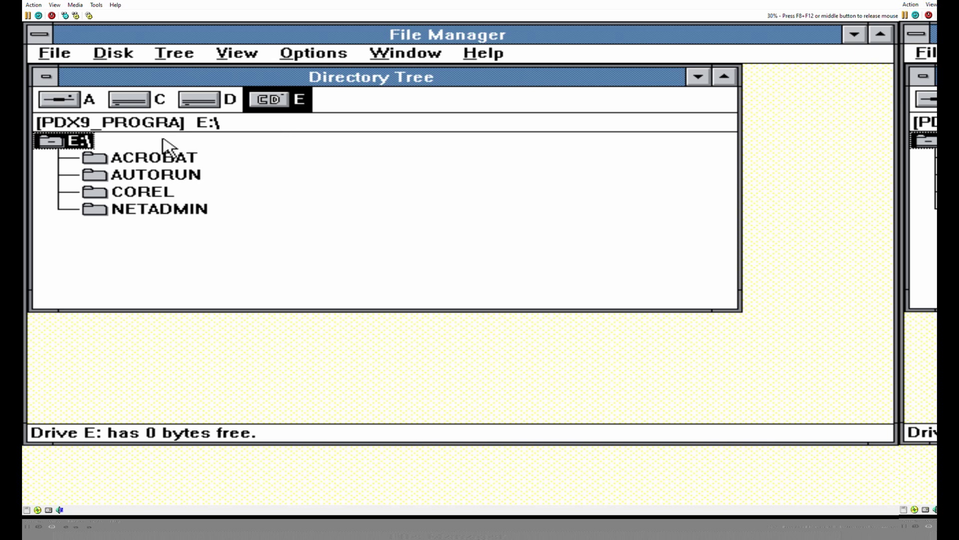
{"action": "left_click", "coordinate": [123, 178]}
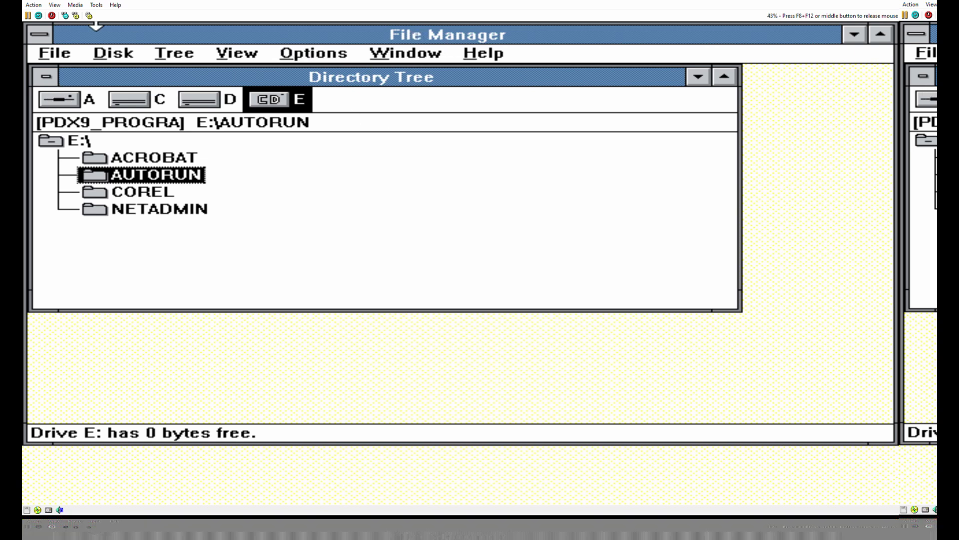
{"action": "left_click", "coordinate": [34, 40]}
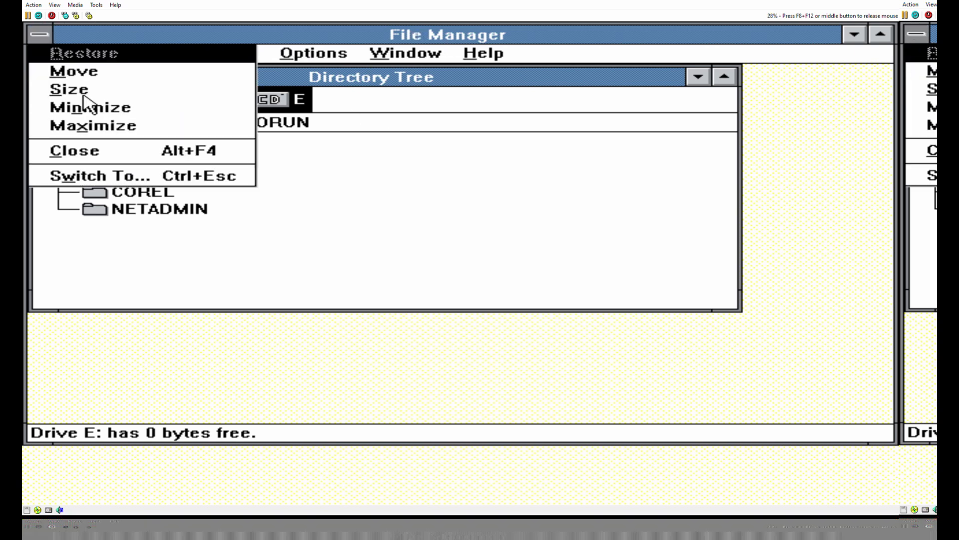
{"action": "left_click", "coordinate": [126, 144]}
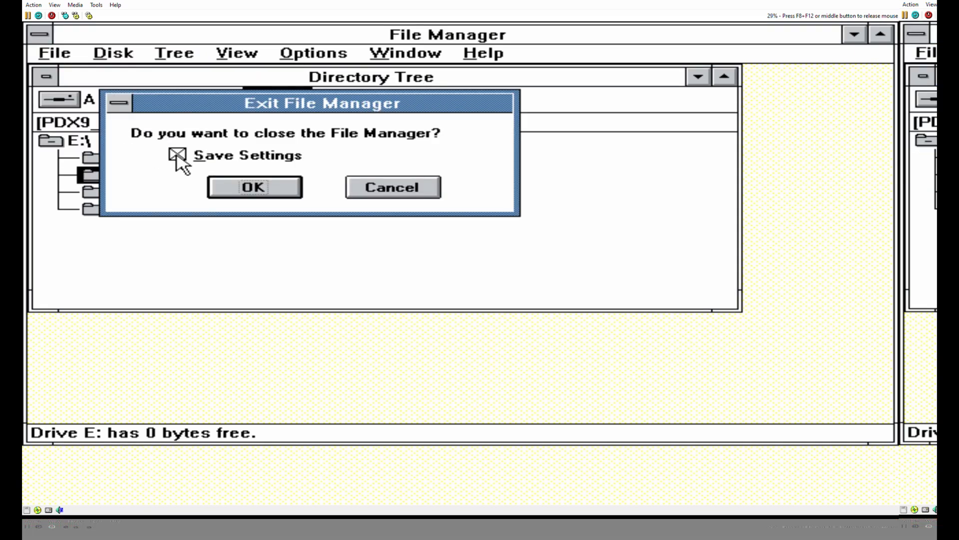
{"action": "left_click", "coordinate": [217, 181]}
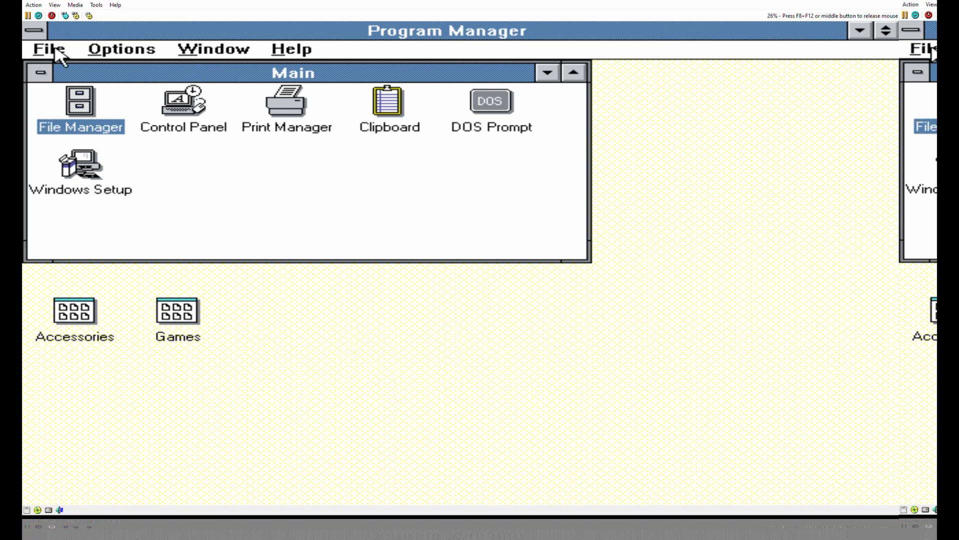
{"action": "key", "text": "alt+f"}
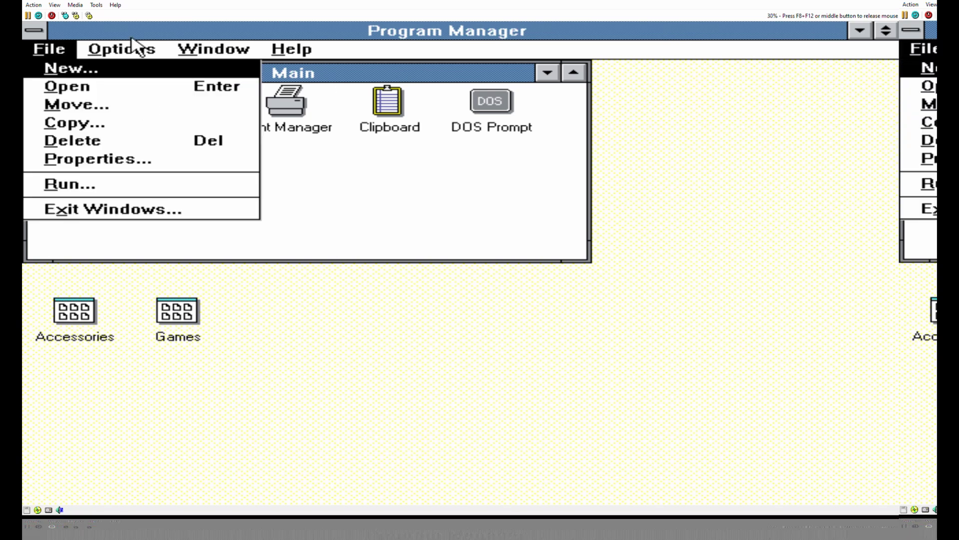
{"action": "key", "text": "Down"}
{"action": "key", "text": "Down"}
{"action": "key", "text": "Down"}
{"action": "key", "text": "Down"}
{"action": "key", "text": "Down"}
{"action": "key", "text": "Down"}
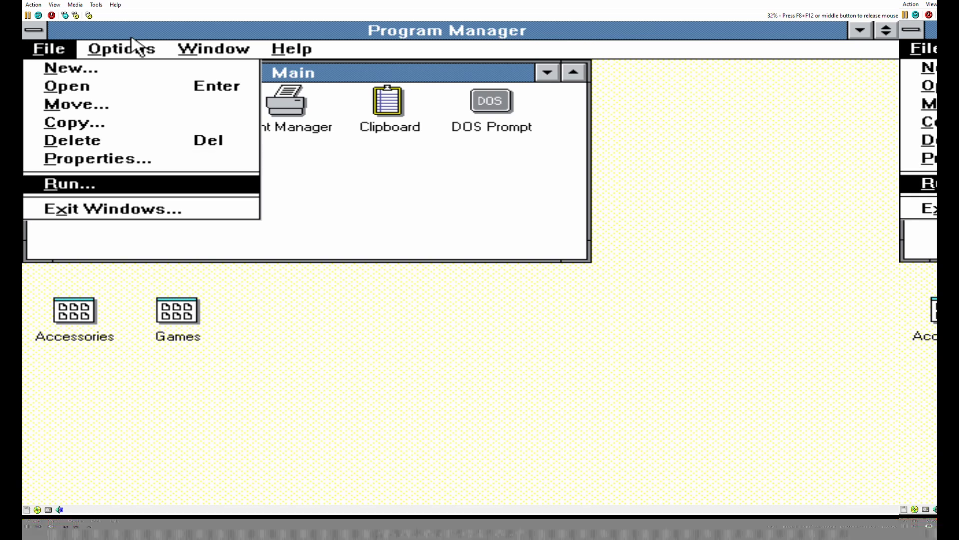
{"action": "key", "text": "Return"}
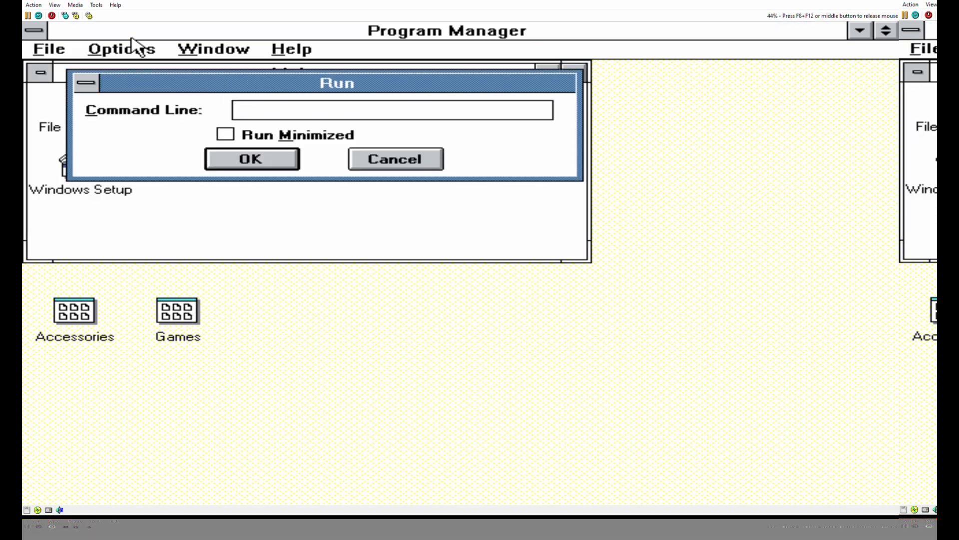
{"action": "key", "text": "Escape"}
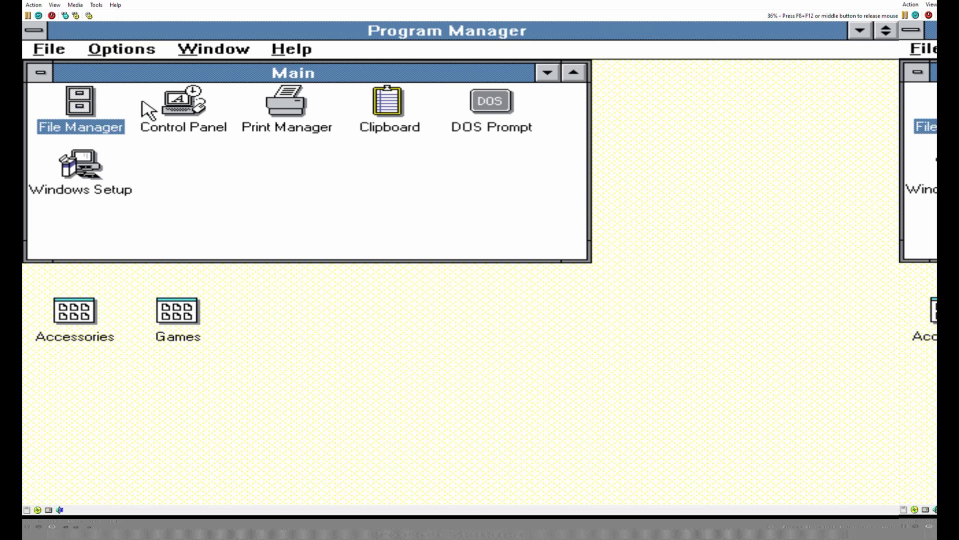
Start the DOS Prompt from the Main group and switch to drive E:
{"action": "left_click", "coordinate": [472, 110]}
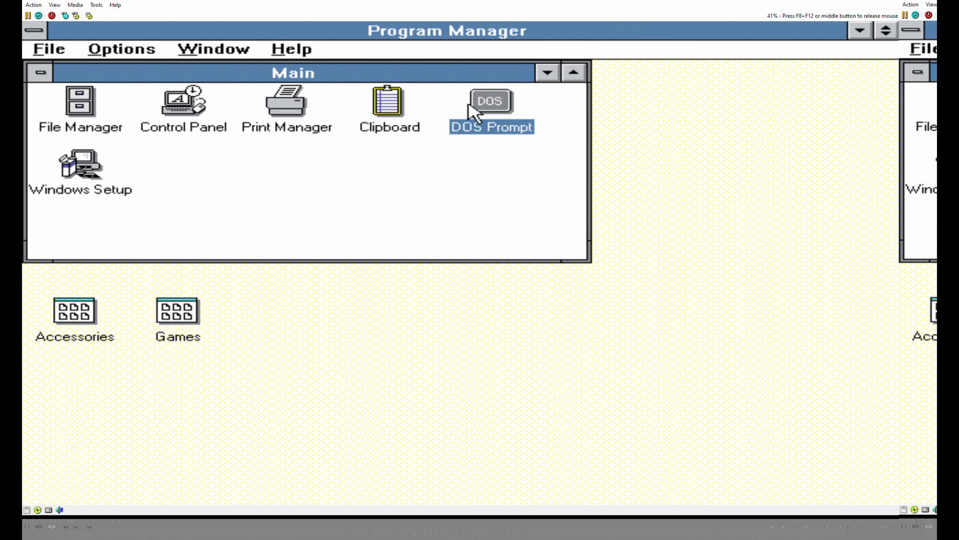
{"action": "double_click", "coordinate": [504, 104]}
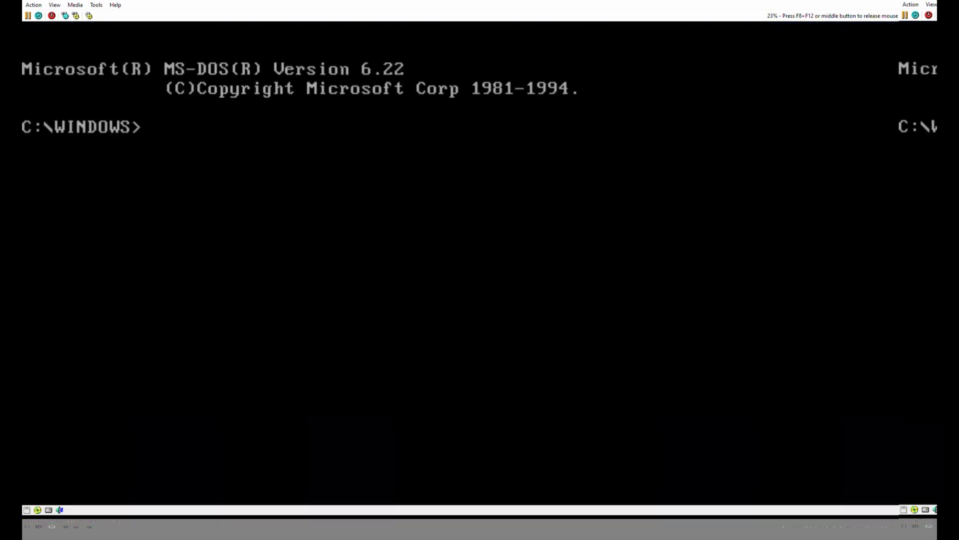
{"action": "type", "text": "e:"}
{"action": "key", "text": "Return"}
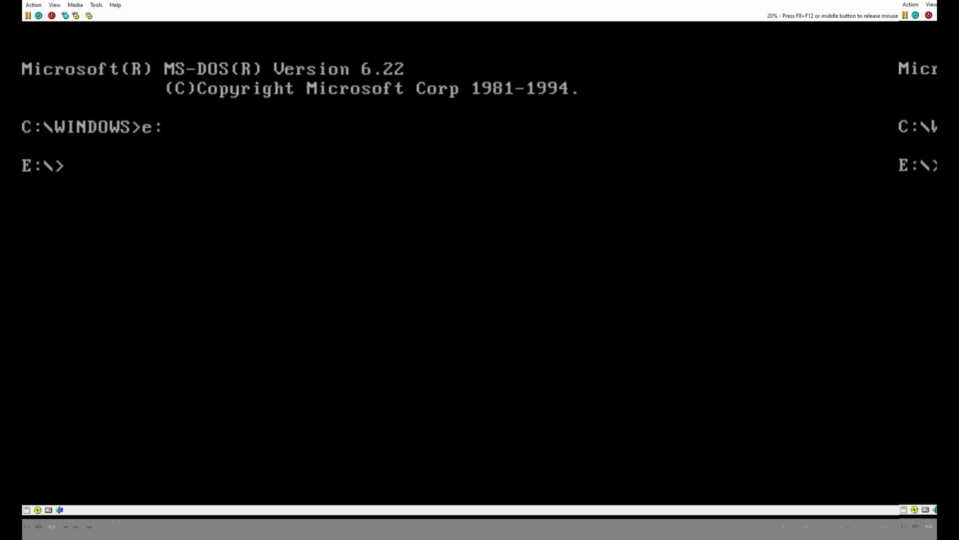
List the contents of drive E, run setup and exit Windows Setup from its welcome screen without installing
{"action": "type", "text": "dir"}
{"action": "key", "text": "Return"}
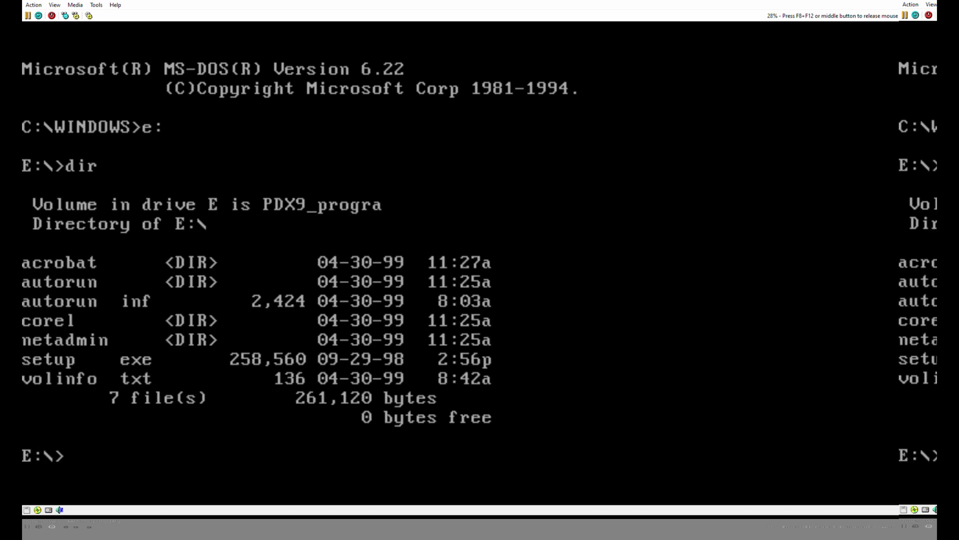
{"action": "type", "text": "setup"}
{"action": "key", "text": "Return"}
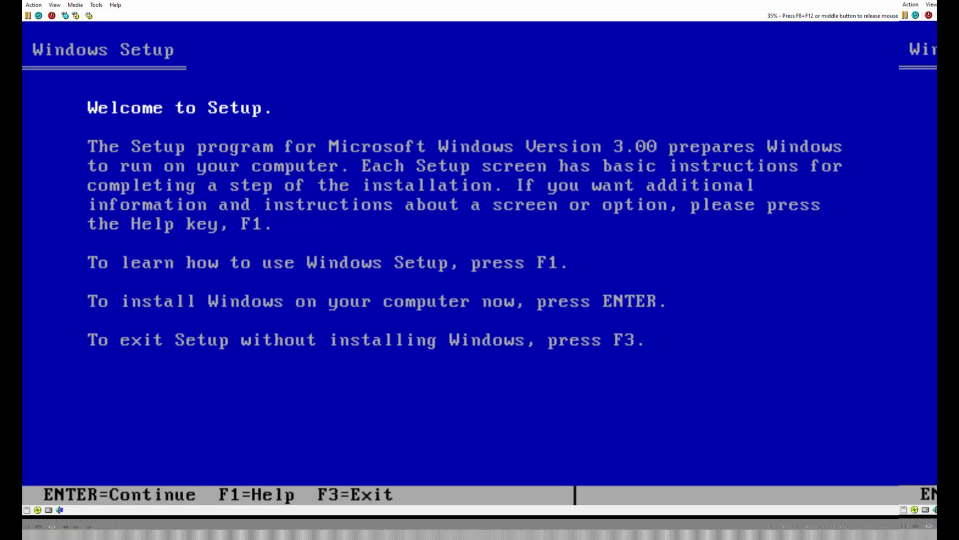
{"action": "key", "text": "F3"}
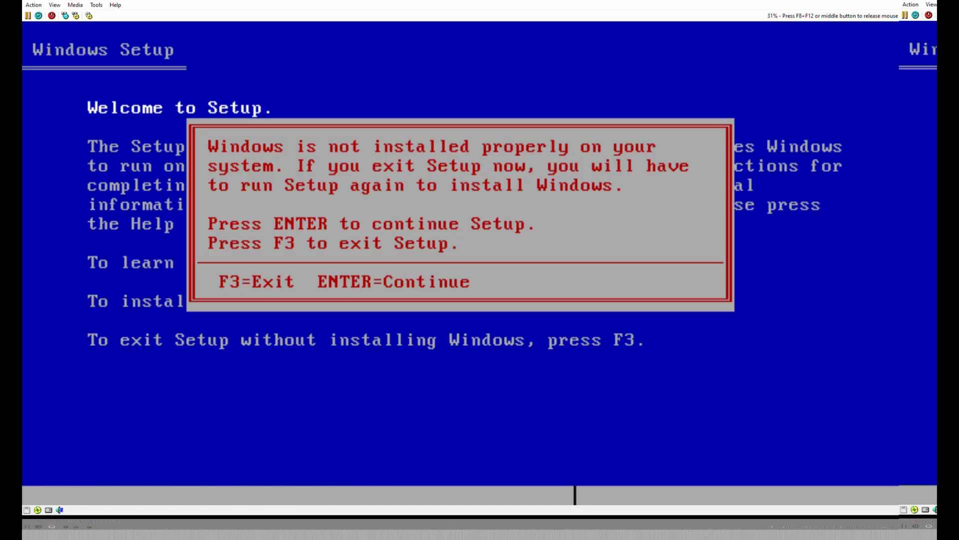
{"action": "key", "text": "F3"}
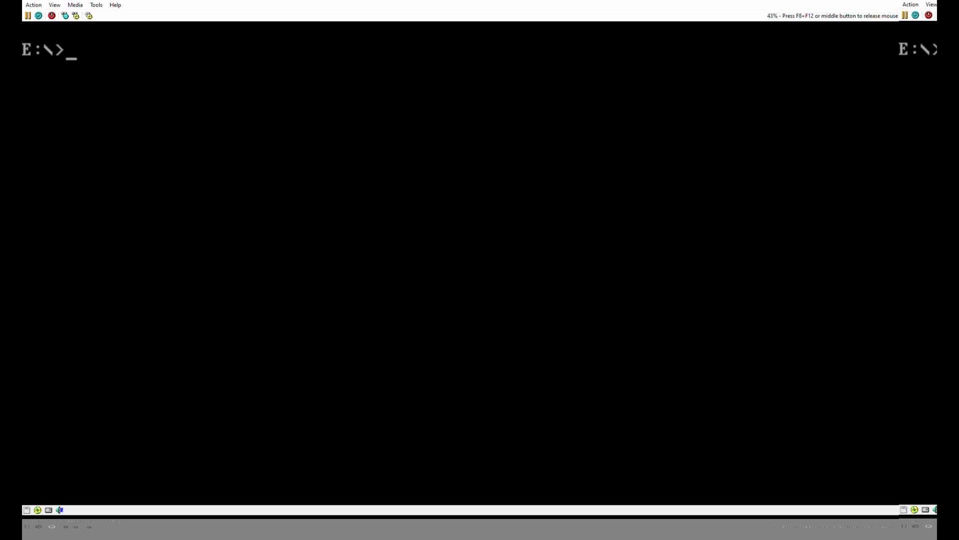
List drive E again, run setup as far as the installation directory screen and exit without installing Windows
{"action": "type", "text": "dir"}
{"action": "key", "text": "Return"}
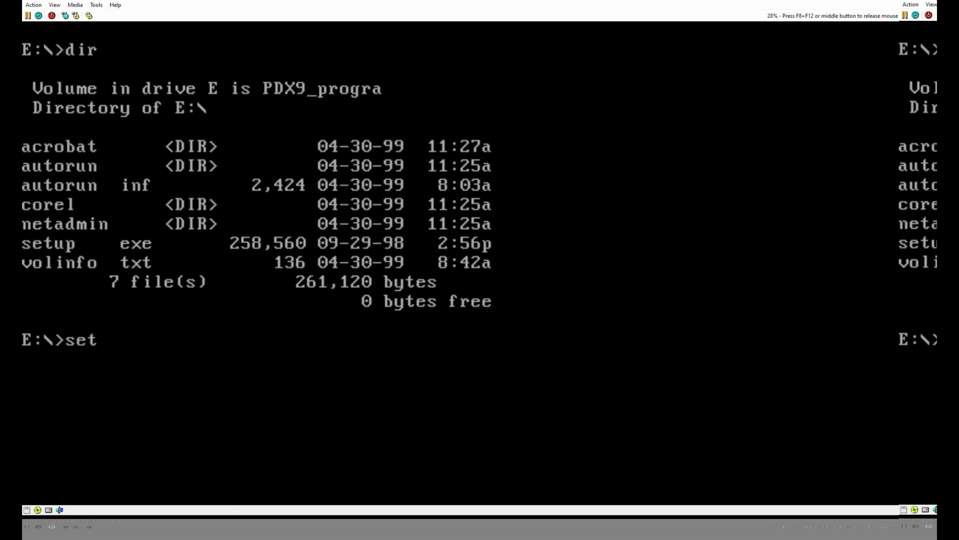
{"action": "type", "text": "setup"}
{"action": "key", "text": "Return"}
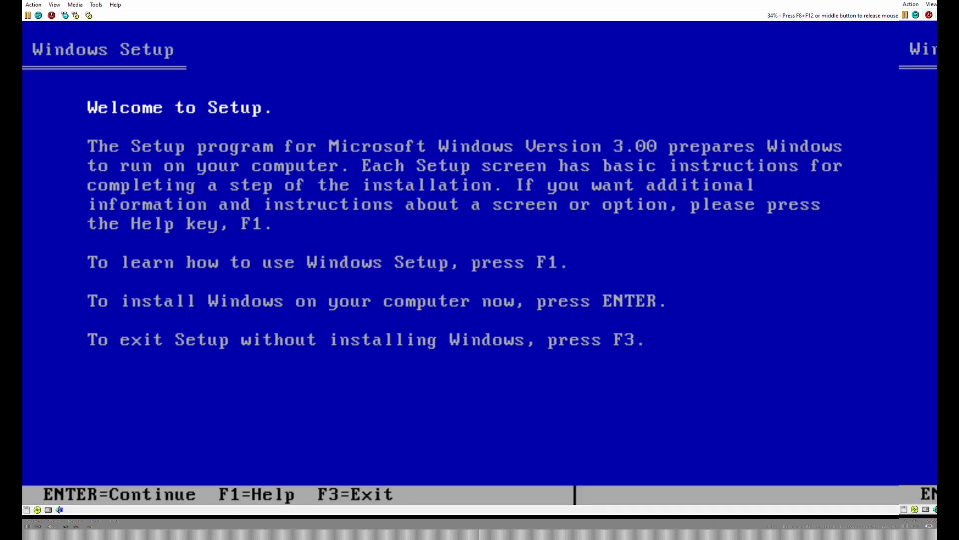
{"action": "key", "text": "Return"}
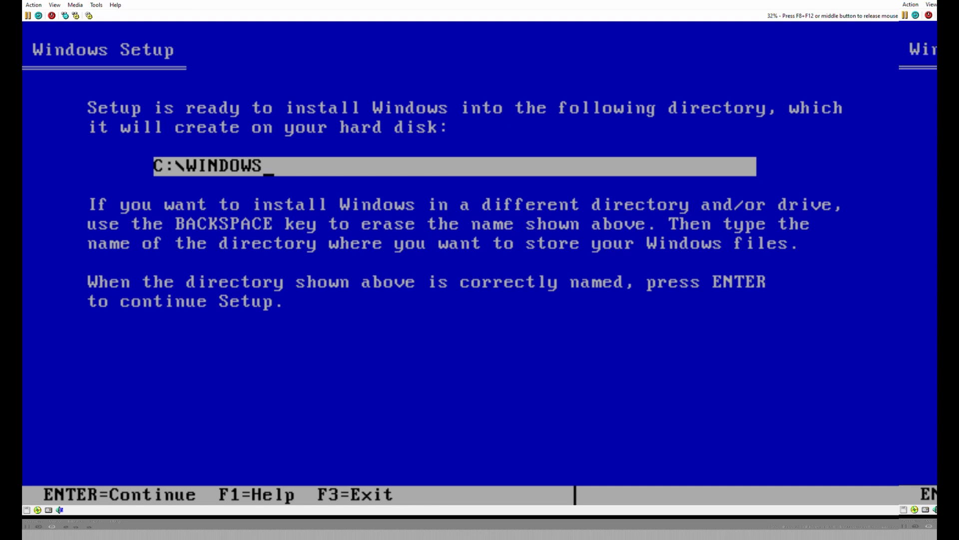
{"action": "key", "text": "F3"}
{"action": "key", "text": "F3"}
Discard the unsubmitted setup command and exit the DOS prompt back to Program Manager
{"action": "type", "text": "setup"}
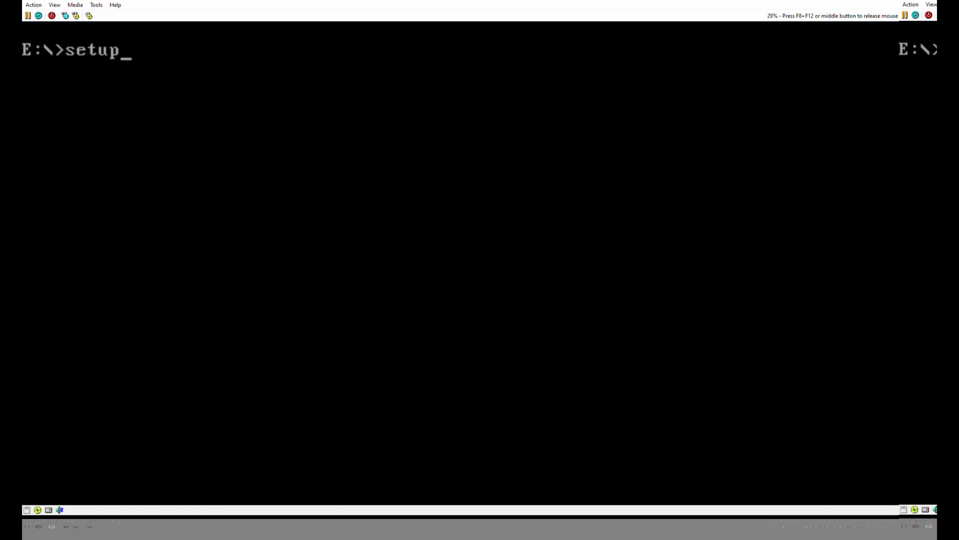
{"action": "key", "text": "BackSpace"}
{"action": "key", "text": "BackSpace"}
{"action": "type", "text": "exit"}
{"action": "key", "text": "Return"}
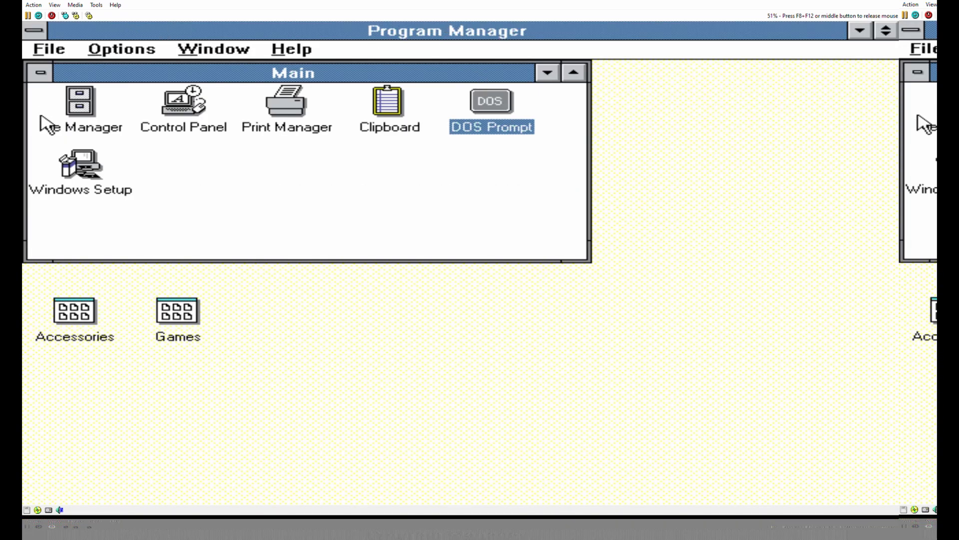
Open File Manager from the Main group and display the directory tree of drive E
{"action": "left_click", "coordinate": [83, 110]}
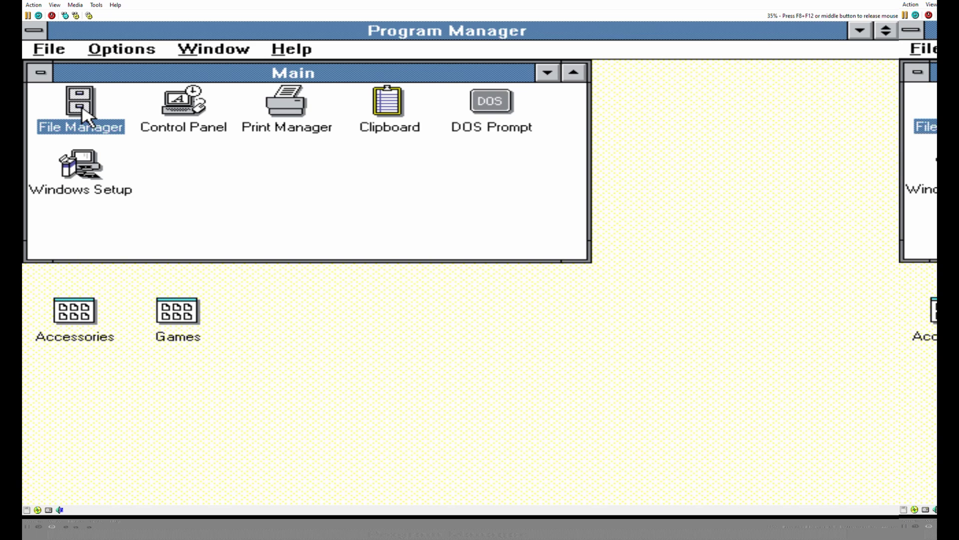
{"action": "double_click", "coordinate": [115, 129]}
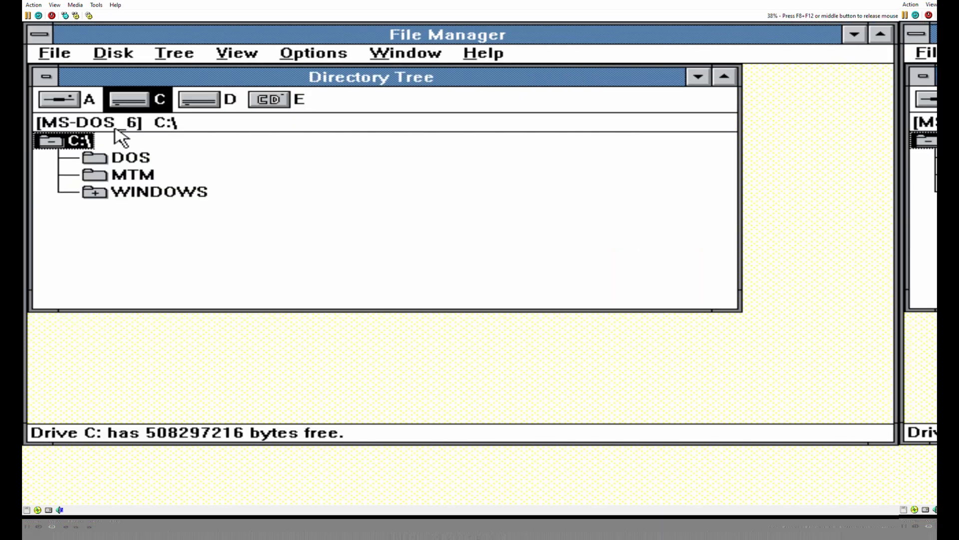
{"action": "key", "text": "Down"}
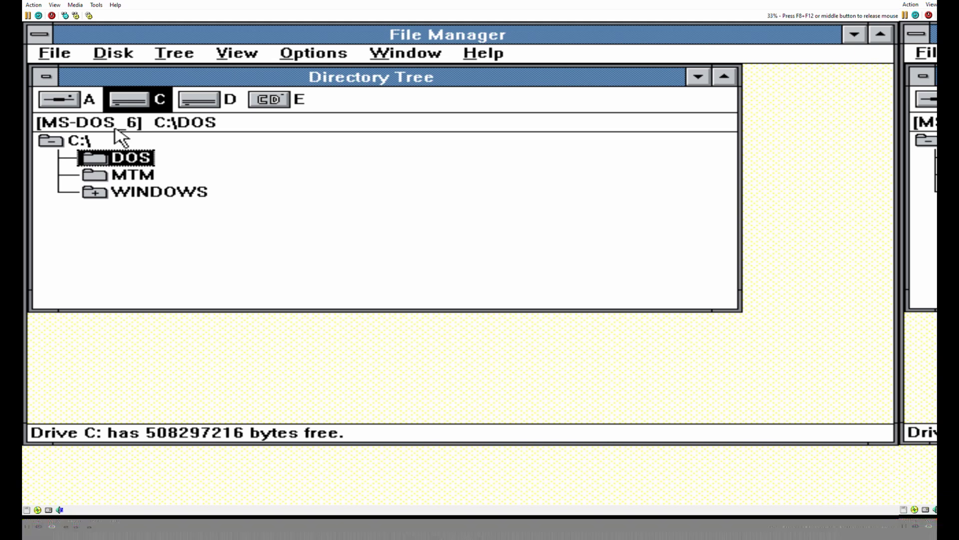
{"action": "left_click", "coordinate": [299, 99]}
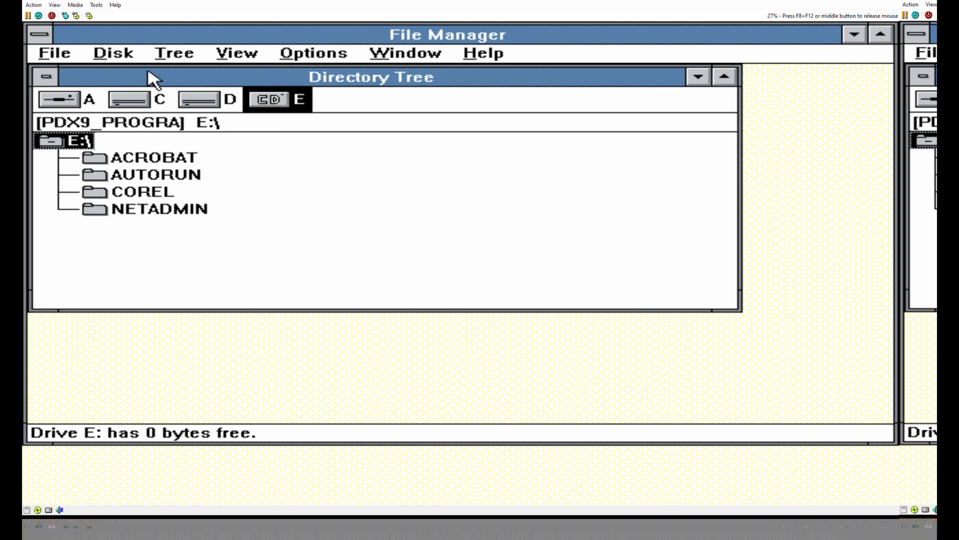
Try to run e:\setup from File Manager and dismiss the resulting message
{"action": "left_click", "coordinate": [74, 60]}
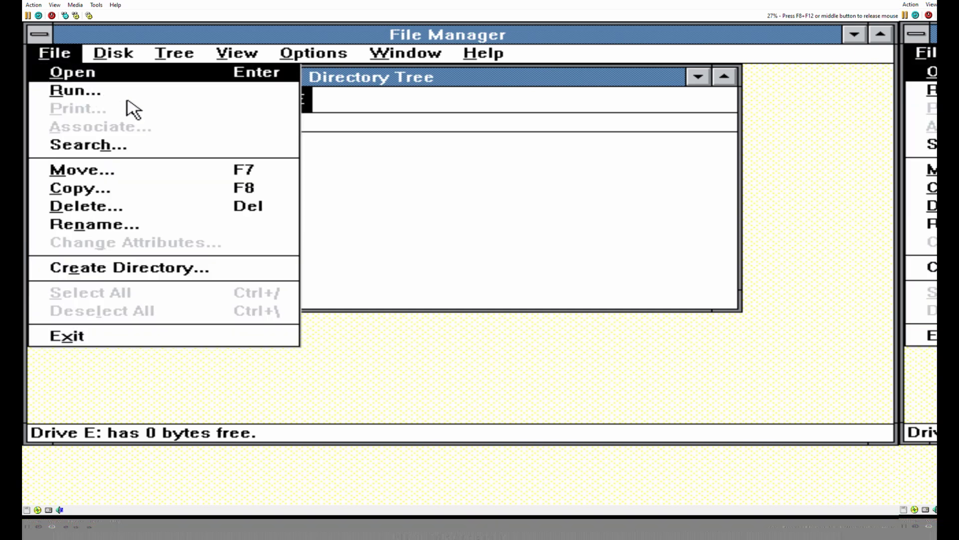
{"action": "key", "text": "Down"}
{"action": "key", "text": "Return"}
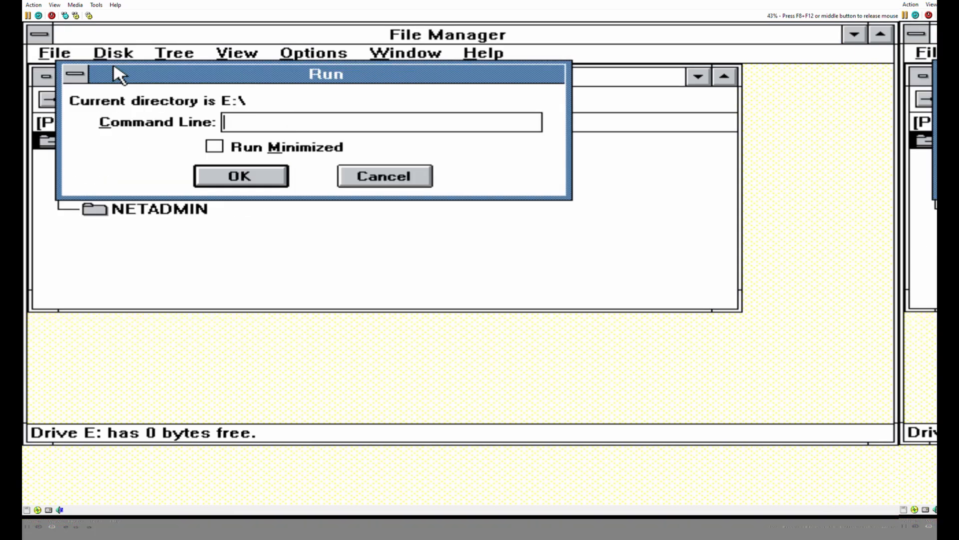
{"action": "type", "text": "e:\\setup"}
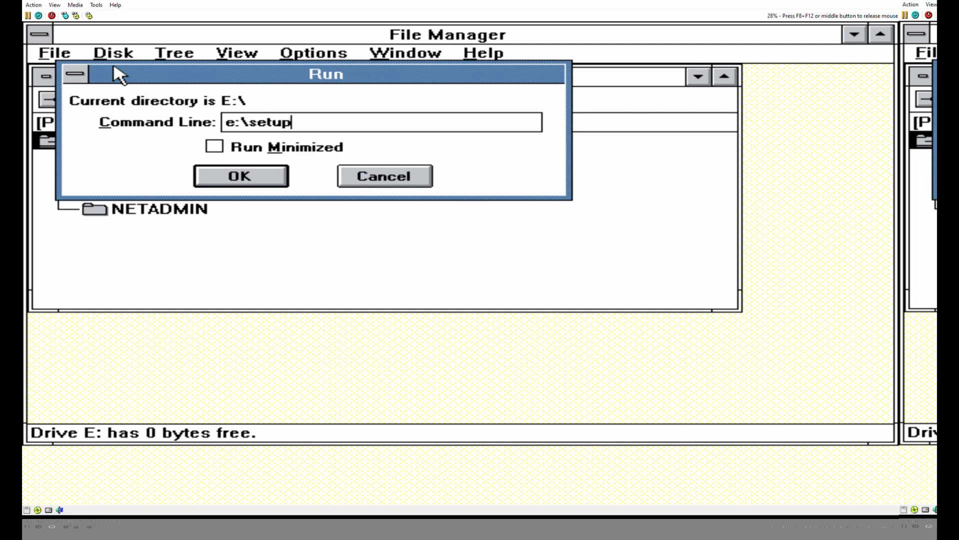
{"action": "key", "text": "Return"}
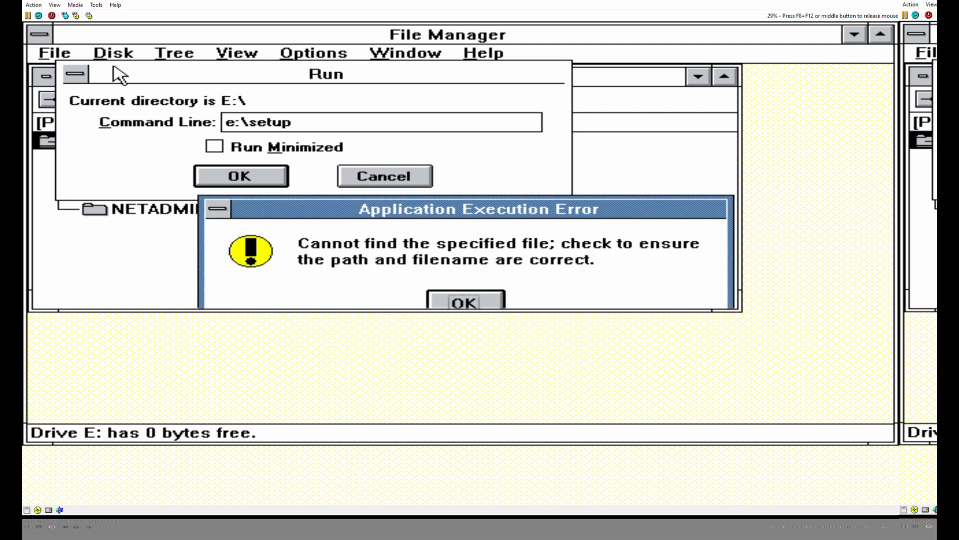
{"action": "key", "text": "Return"}
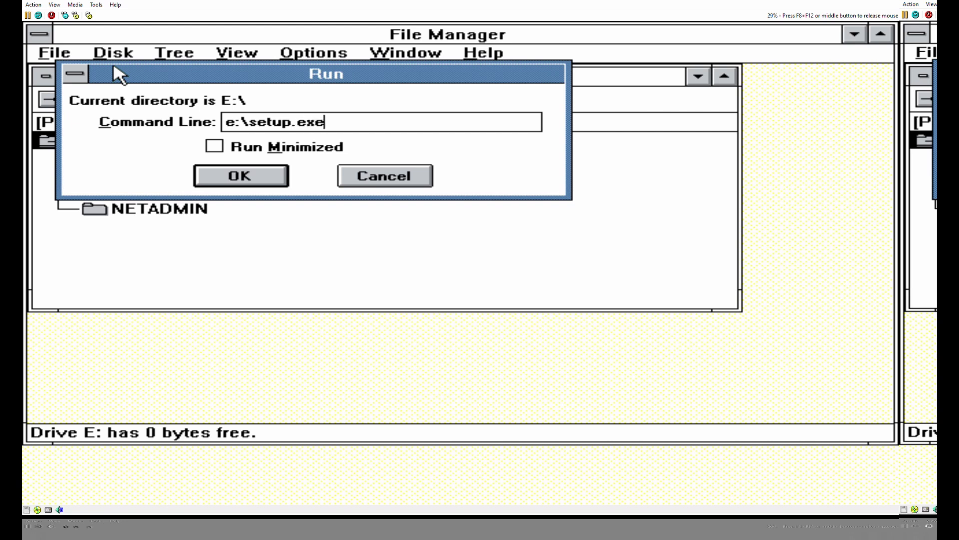
Try to run e:\setup.exe instead, dismiss the message and cancel the Run dialog
{"action": "key", "text": "Return"}
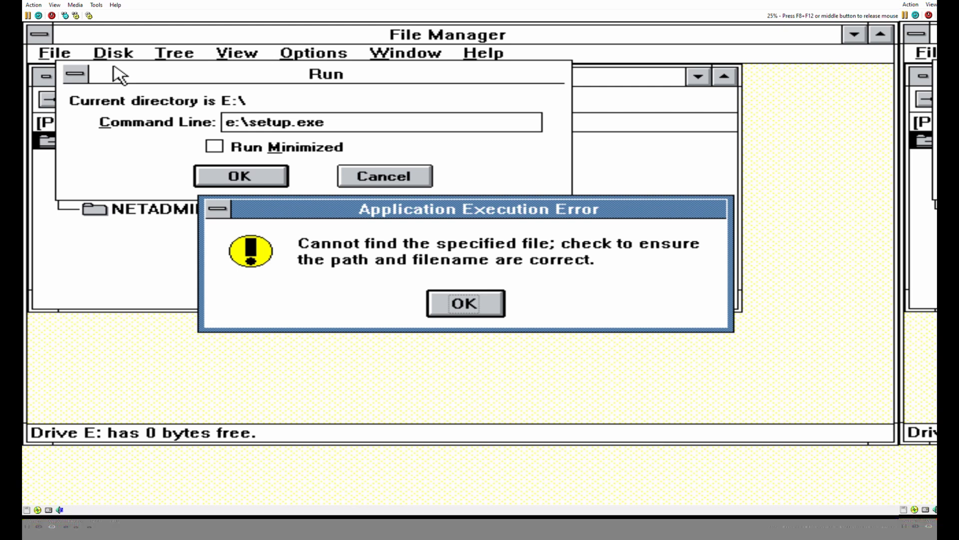
{"action": "key", "text": "Return"}
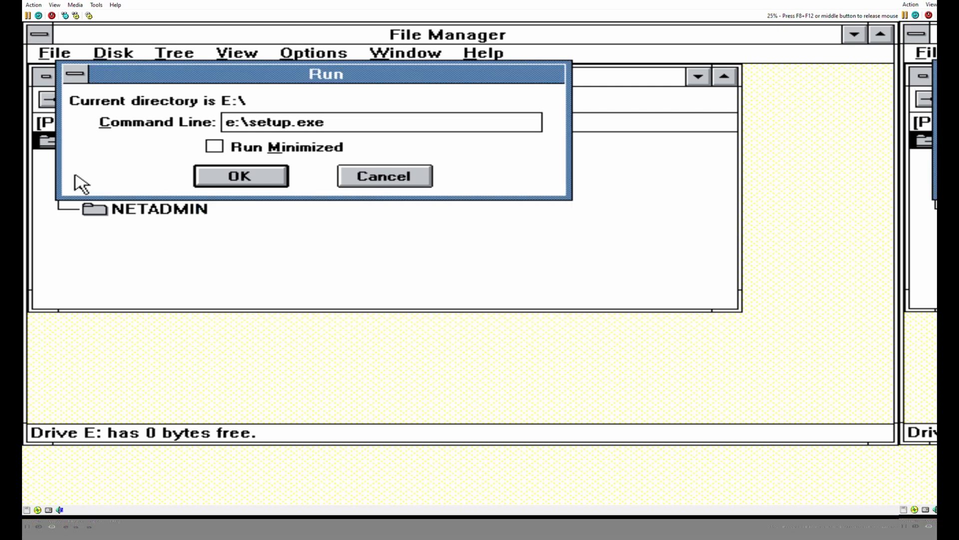
{"action": "middle_click", "coordinate": [101, 54]}
{"action": "left_click", "coordinate": [417, 181]}
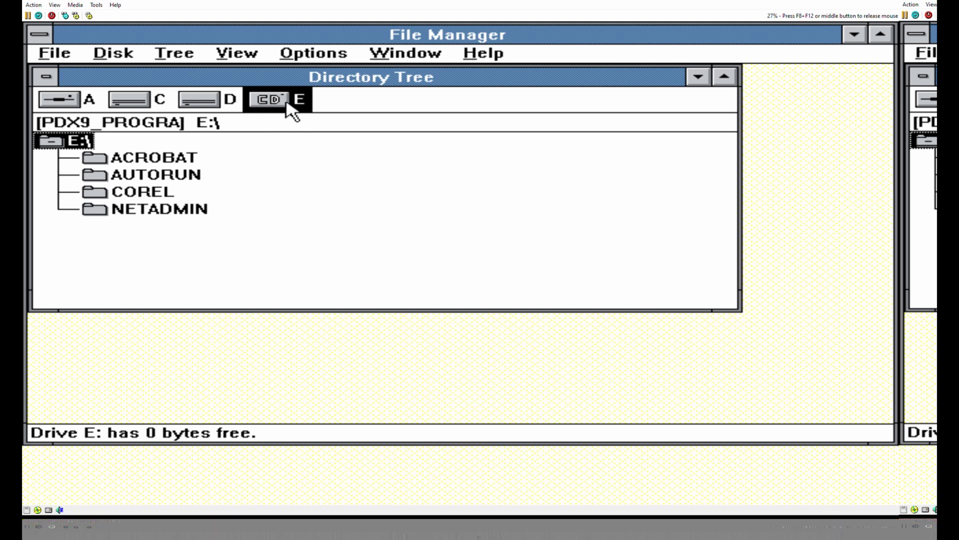
Select the AUTORUN folder on drive E and expand its branch
{"action": "left_click", "coordinate": [153, 176]}
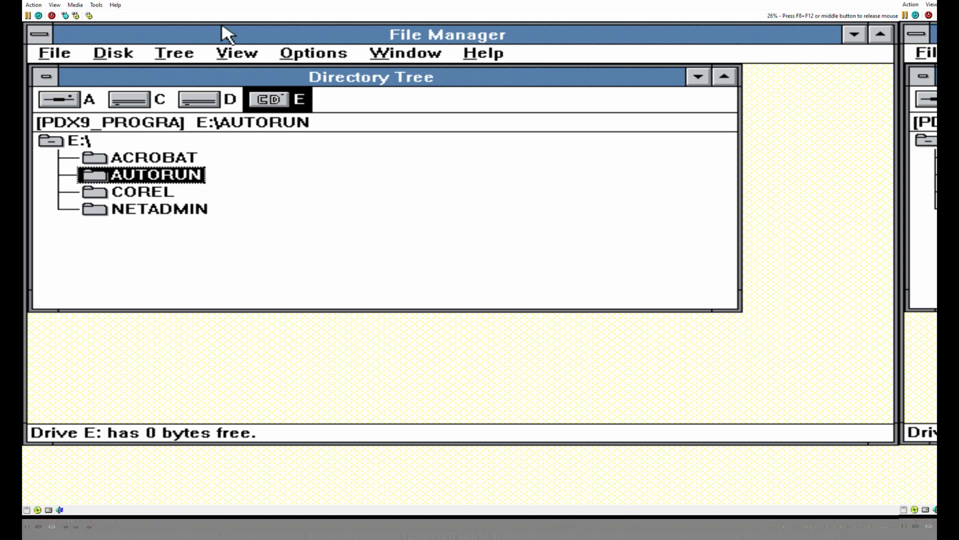
{"action": "left_click", "coordinate": [112, 54]}
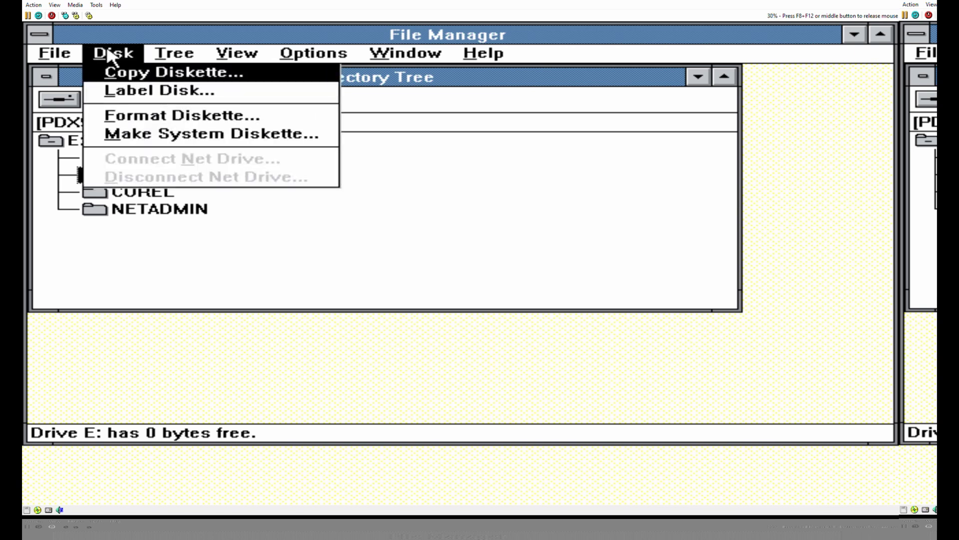
{"action": "left_click", "coordinate": [176, 56]}
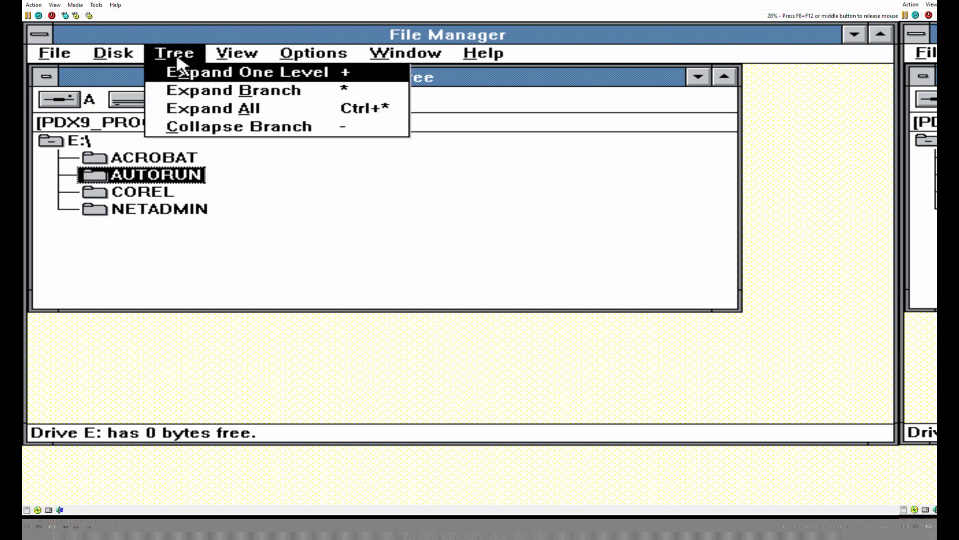
{"action": "left_click", "coordinate": [208, 92]}
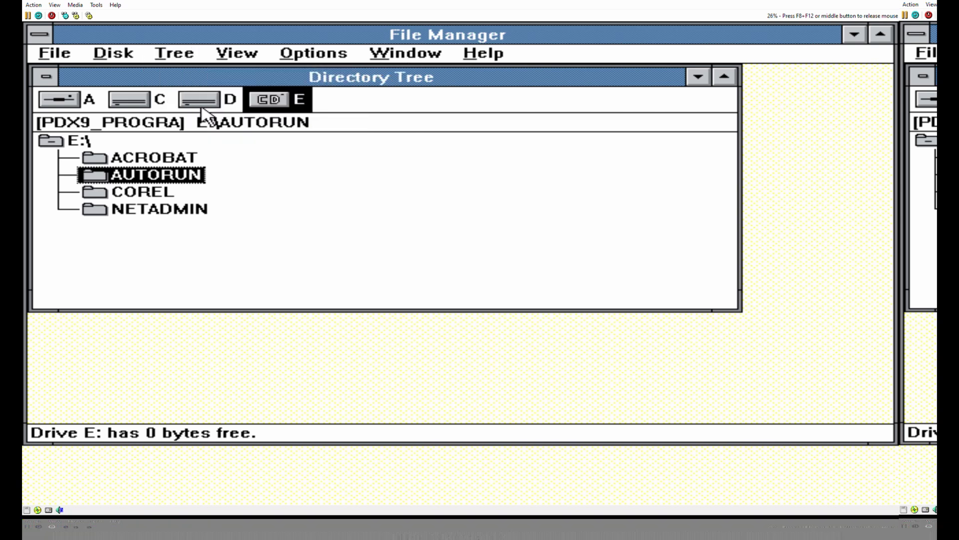
Try to open the selected AUTORUN folder to view its files and dismiss the message
{"action": "left_click", "coordinate": [344, 55]}
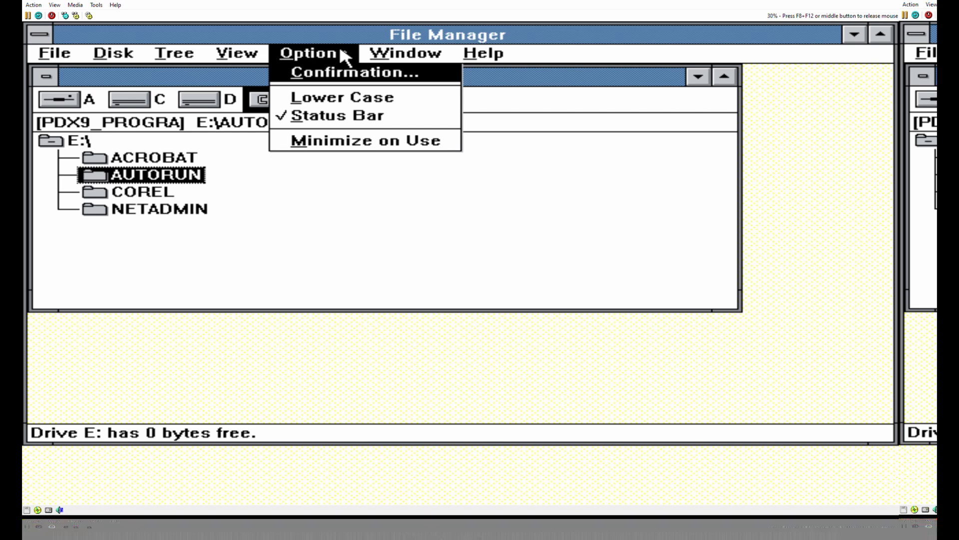
{"action": "left_click", "coordinate": [56, 50]}
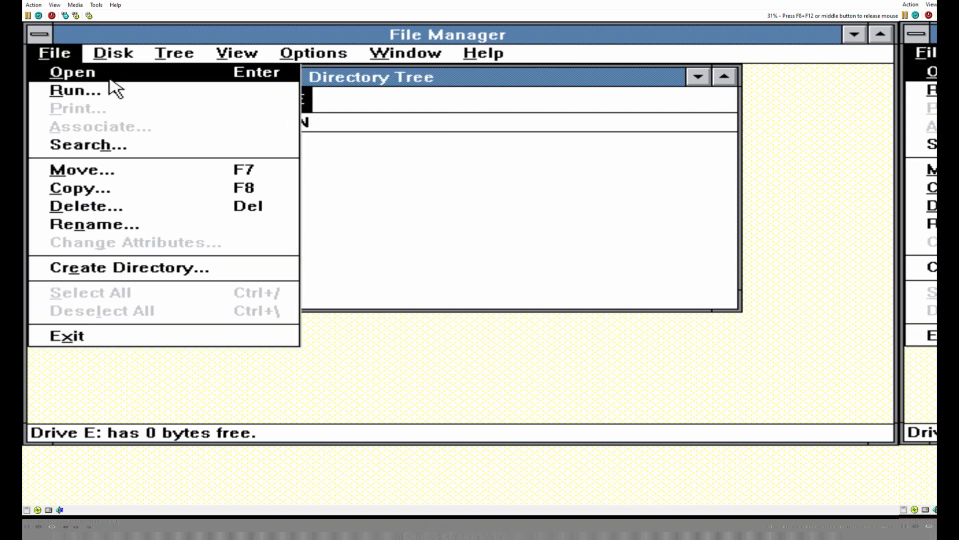
{"action": "key", "text": "Return"}
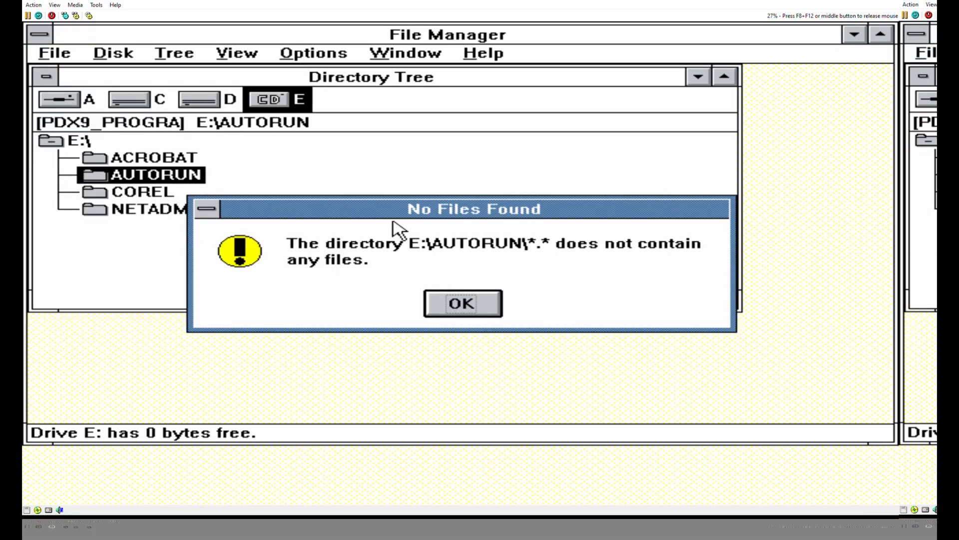
{"action": "left_click", "coordinate": [465, 309]}
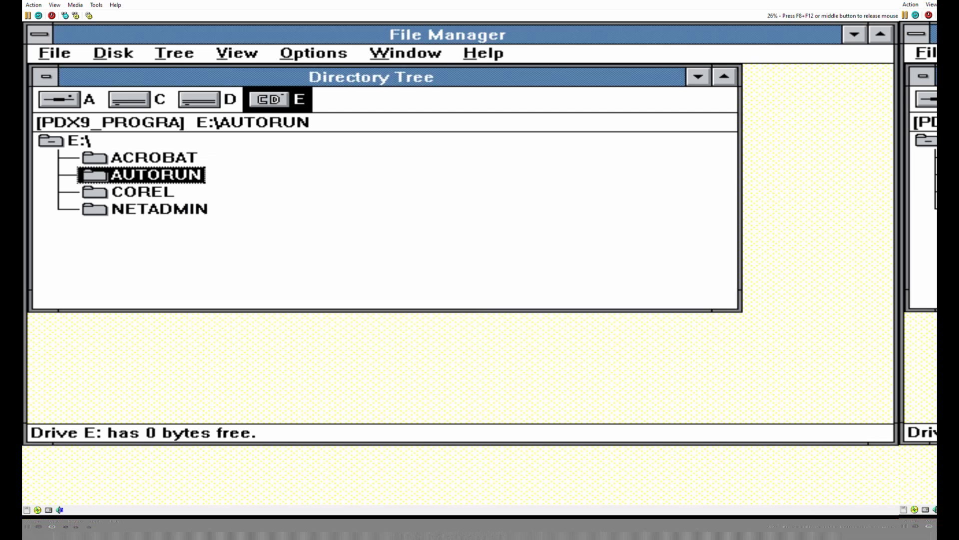
Select the root directory of drive E and set the file view to File Details
{"action": "left_click", "coordinate": [79, 141]}
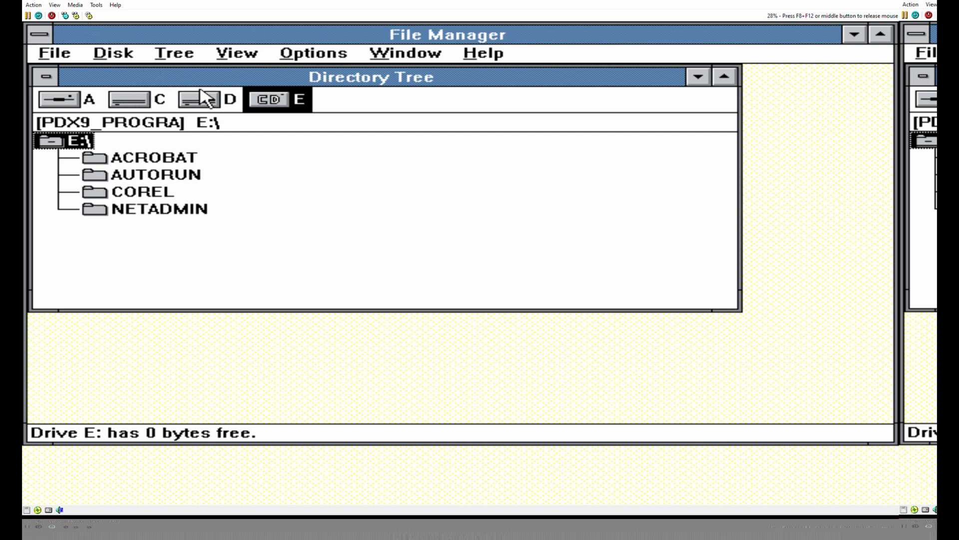
{"action": "left_click", "coordinate": [225, 54]}
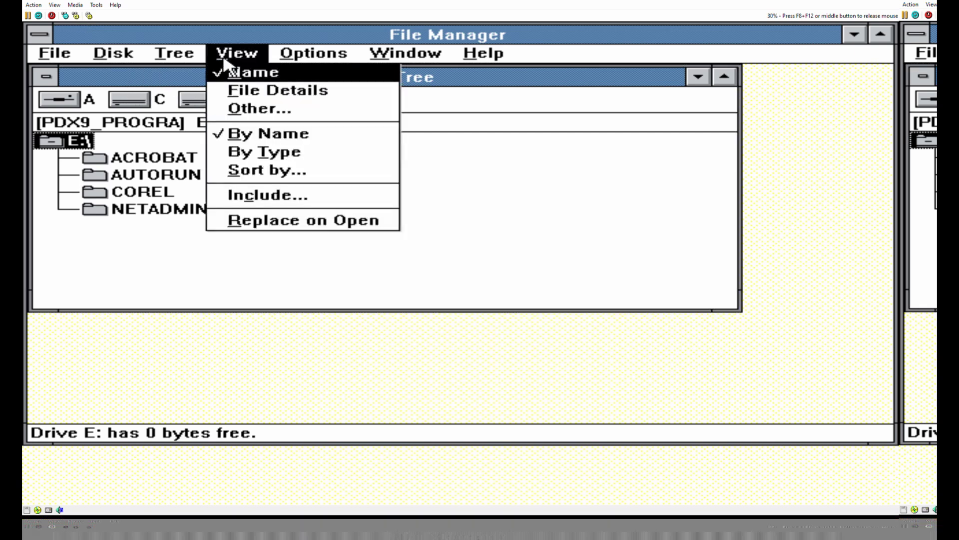
{"action": "left_click", "coordinate": [239, 90]}
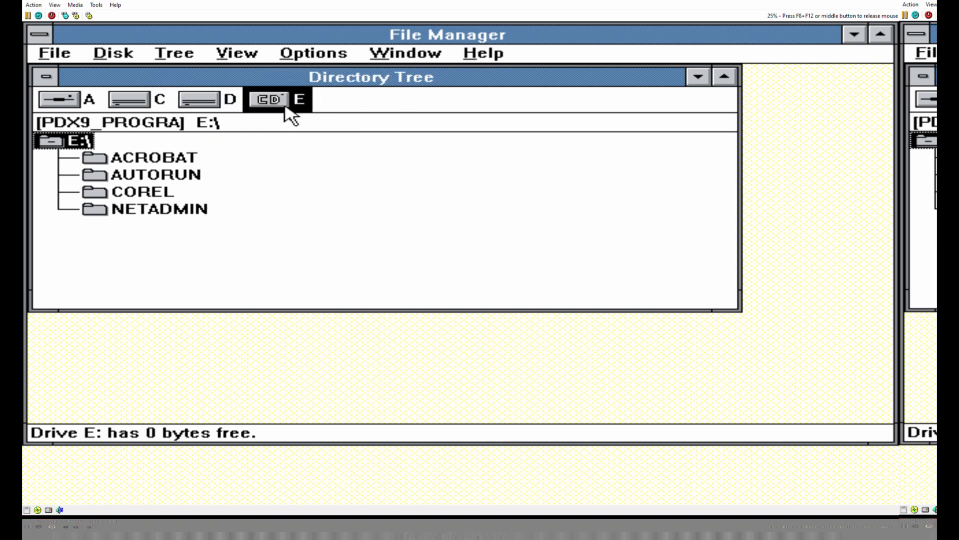
View the directory tree of drive D and return to the tree of drive E
{"action": "left_click", "coordinate": [199, 101]}
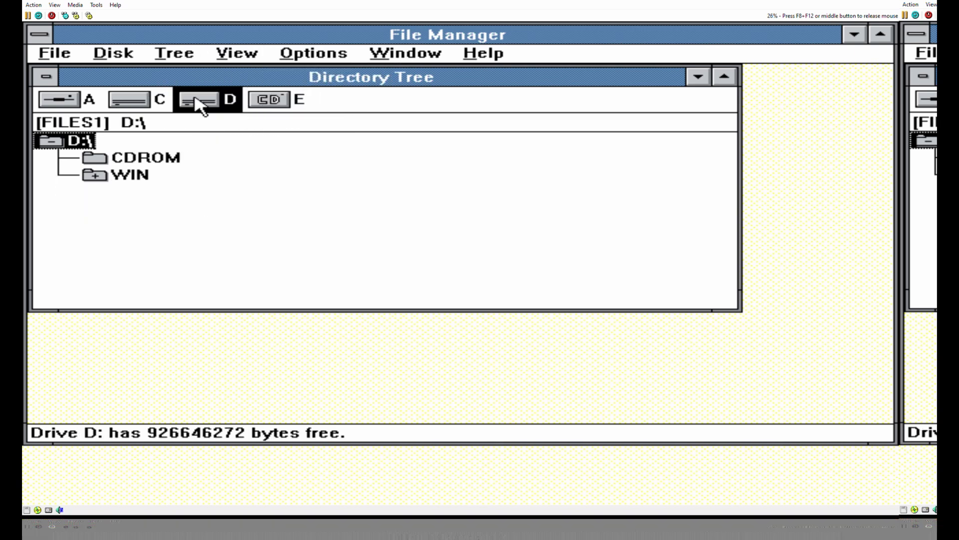
{"action": "left_click", "coordinate": [280, 103]}
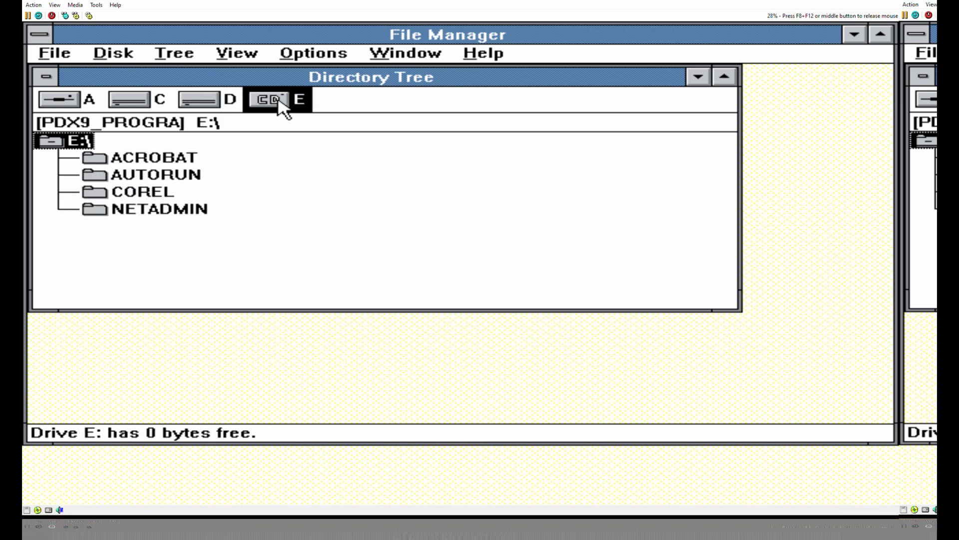
{"action": "left_click", "coordinate": [402, 54]}
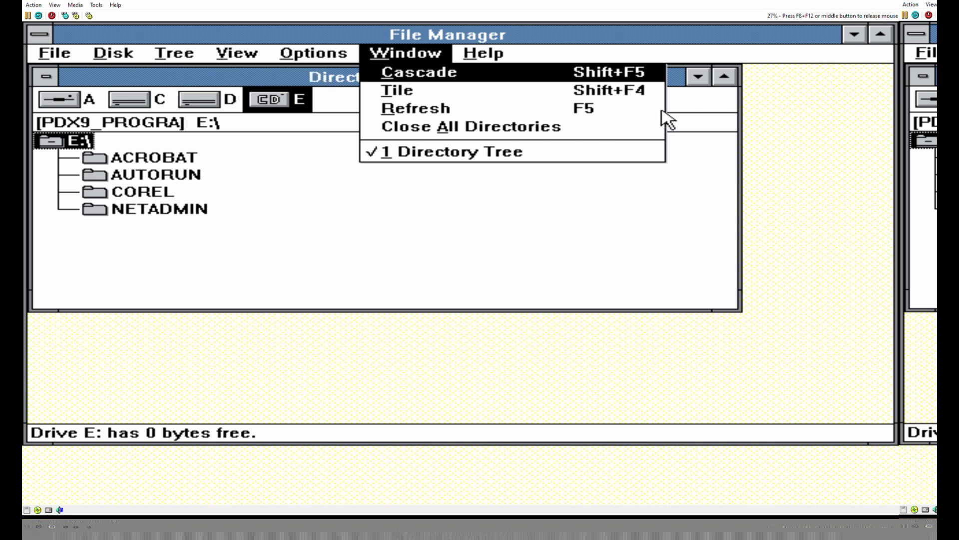
{"action": "left_click", "coordinate": [55, 53]}
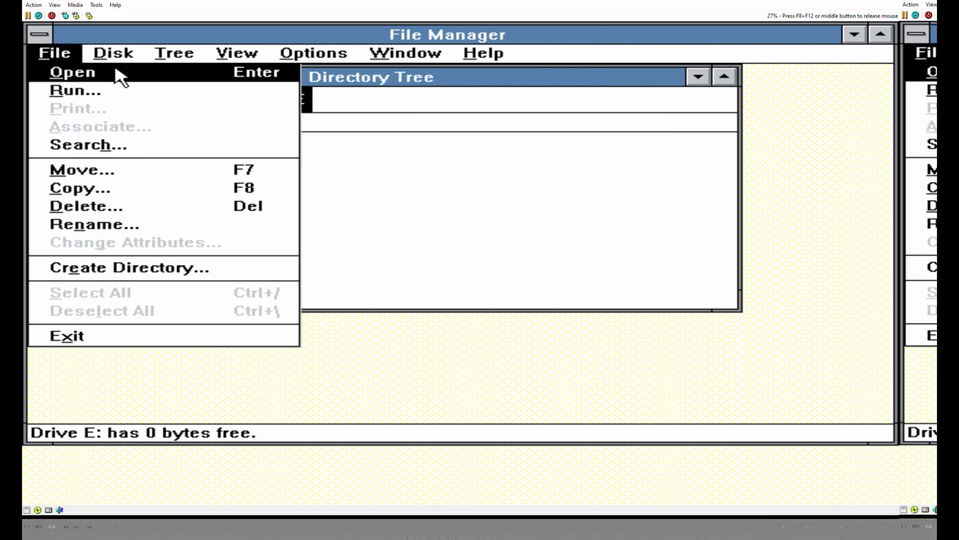
{"action": "mouse_move", "coordinate": [117, 60]}
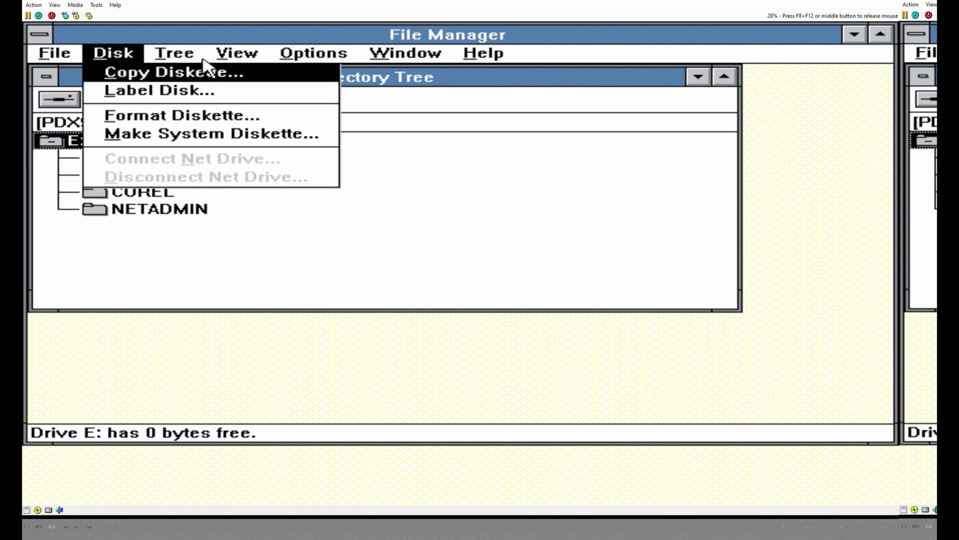
{"action": "mouse_move", "coordinate": [184, 60]}
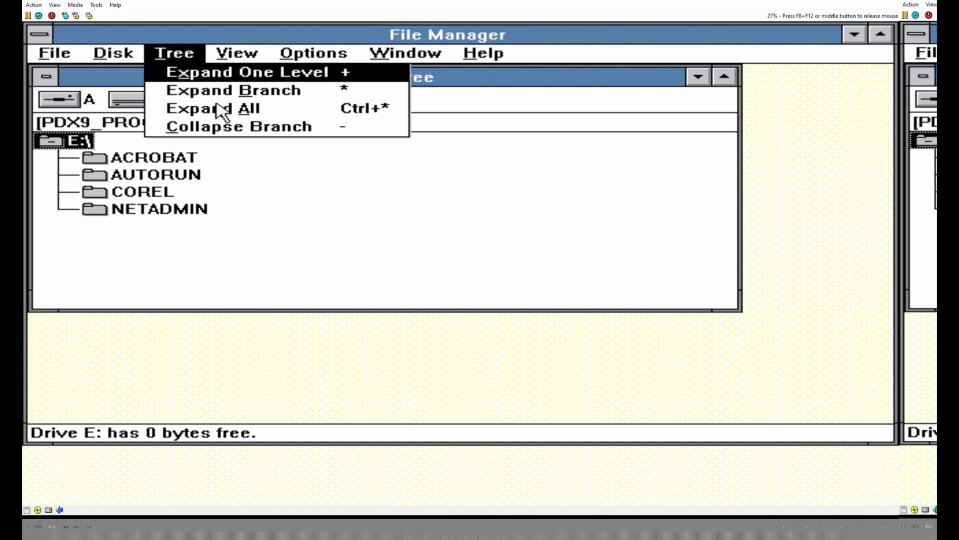
{"action": "left_click", "coordinate": [505, 196]}
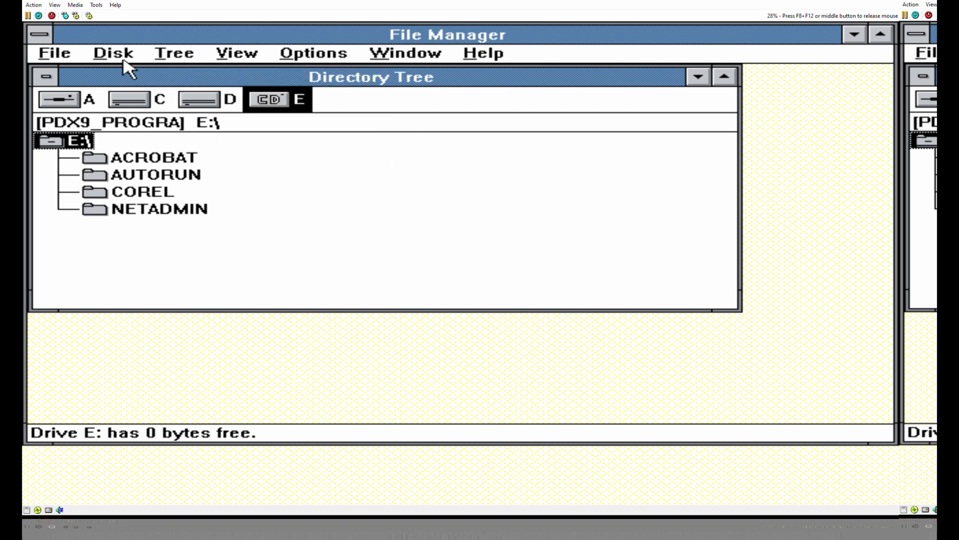
Close File Manager and confirm the exit with Save Settings enabled
{"action": "left_click", "coordinate": [49, 82]}
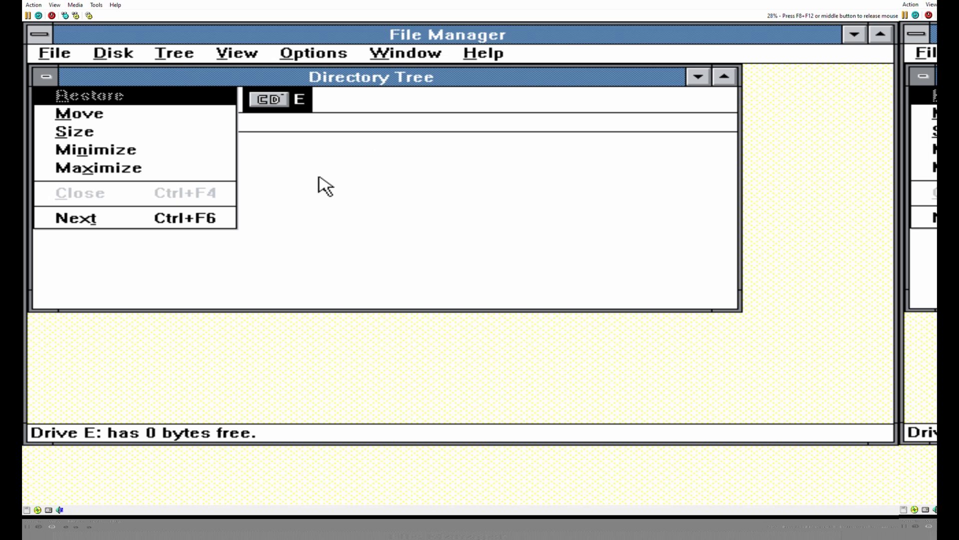
{"action": "left_click", "coordinate": [50, 39]}
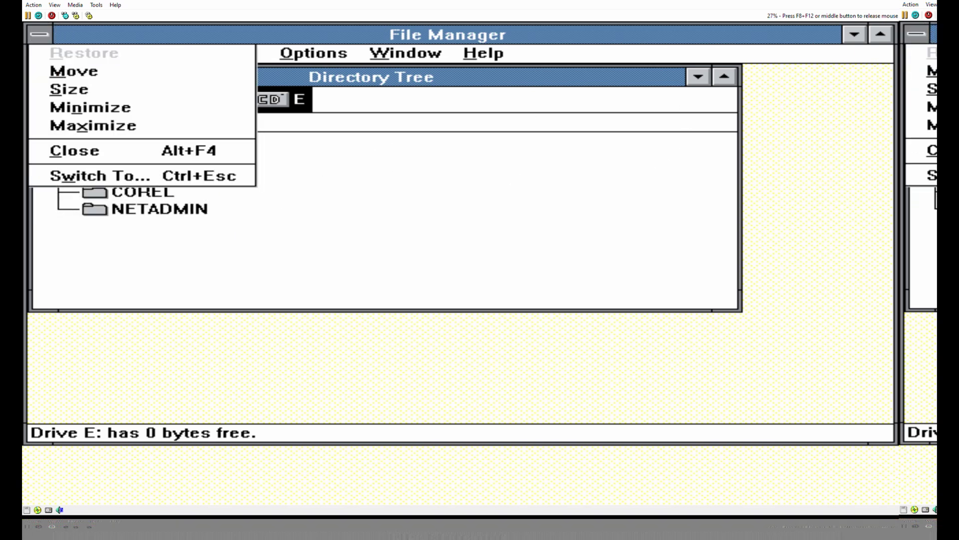
{"action": "left_click", "coordinate": [90, 151]}
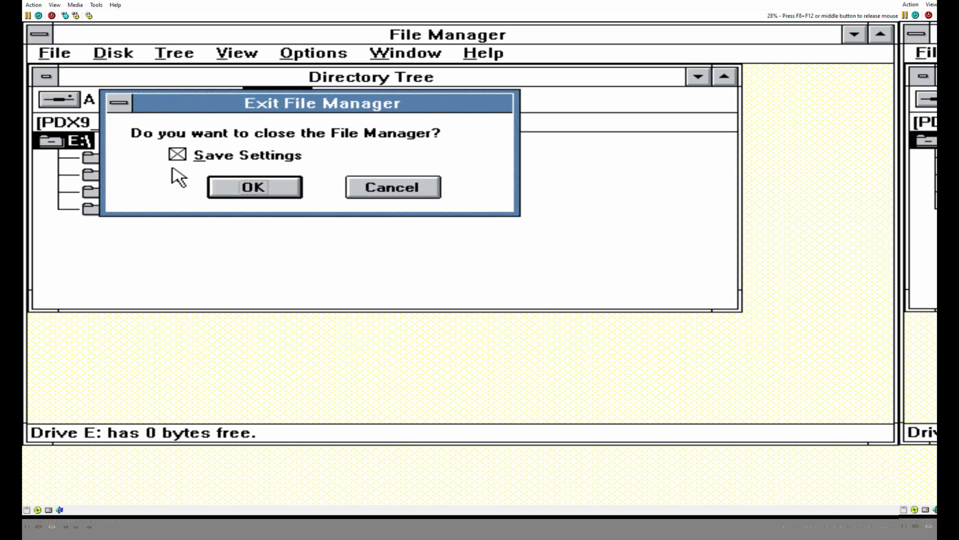
{"action": "left_click", "coordinate": [230, 187]}
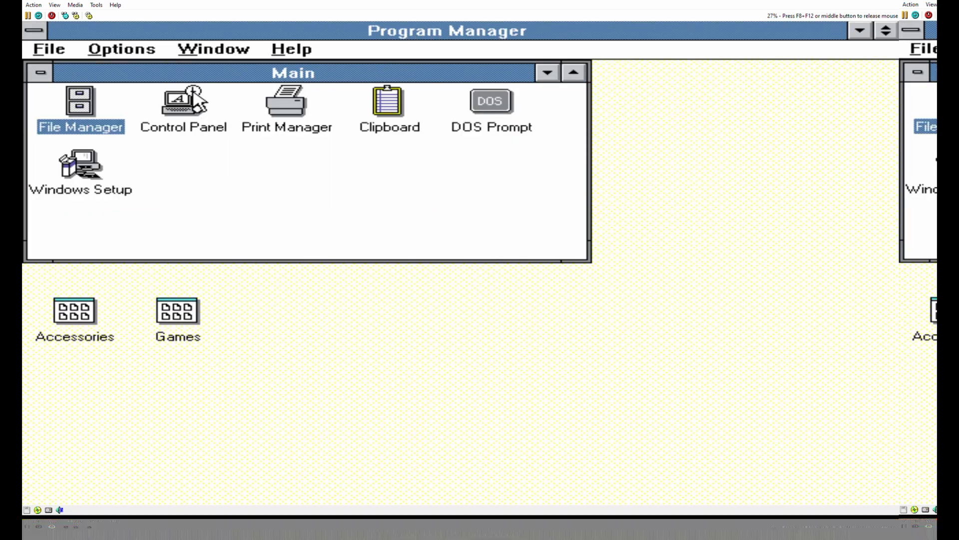
Move the Main group window down beside the Games icon and open the Accessories group
{"action": "left_click_drag", "start_coordinate": [208, 84], "coordinate": [463, 289]}
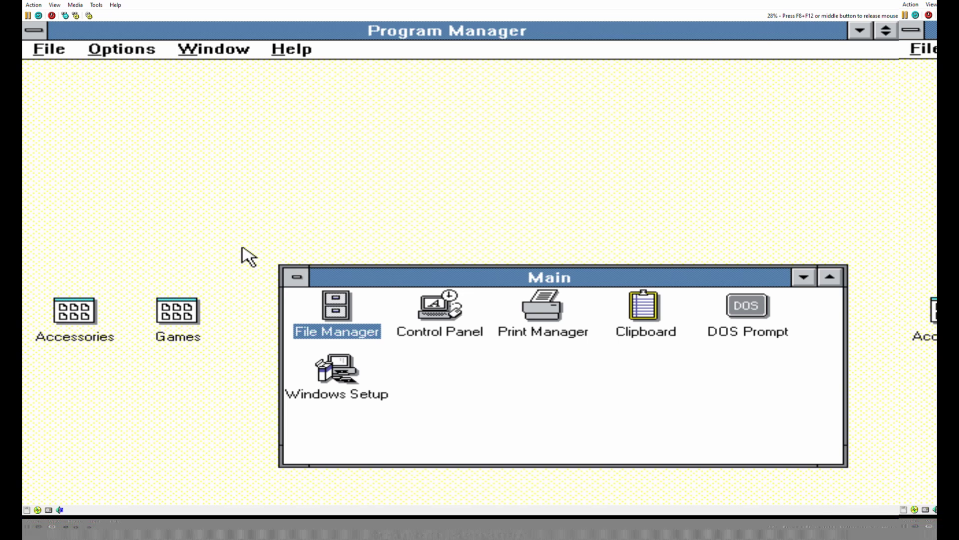
{"action": "double_click", "coordinate": [70, 308]}
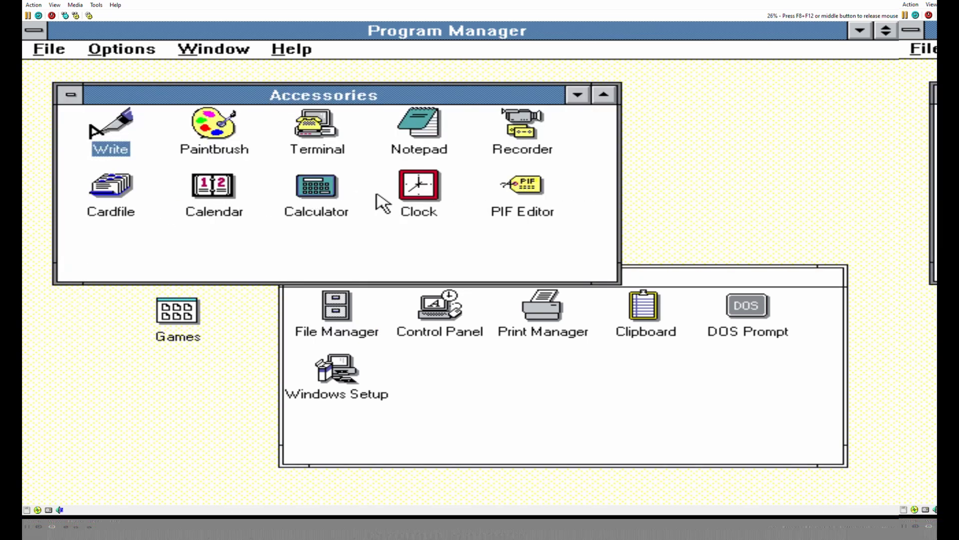
Start Write from the Accessories group and enter "i have forgoot" in the blank document
{"action": "double_click", "coordinate": [114, 145]}
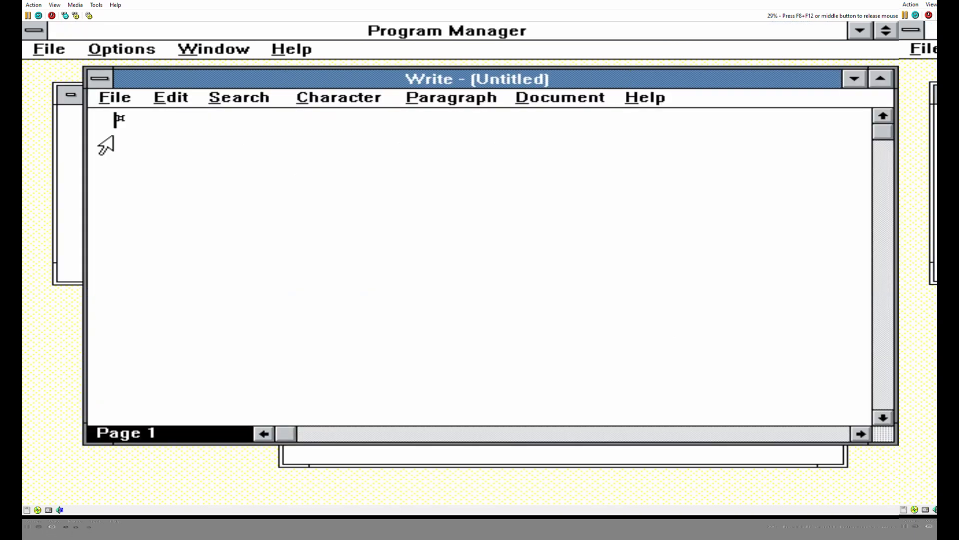
{"action": "type", "text": "i have forgoot"}
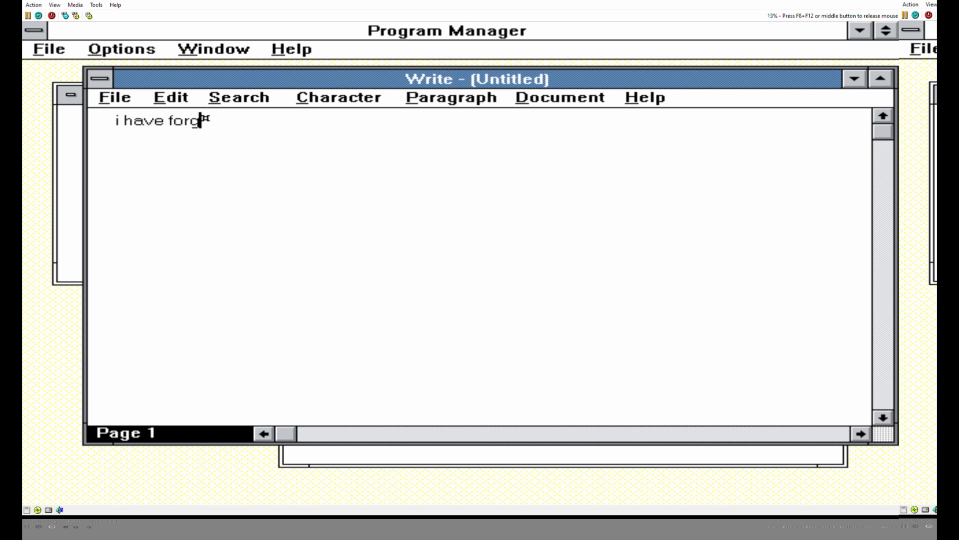